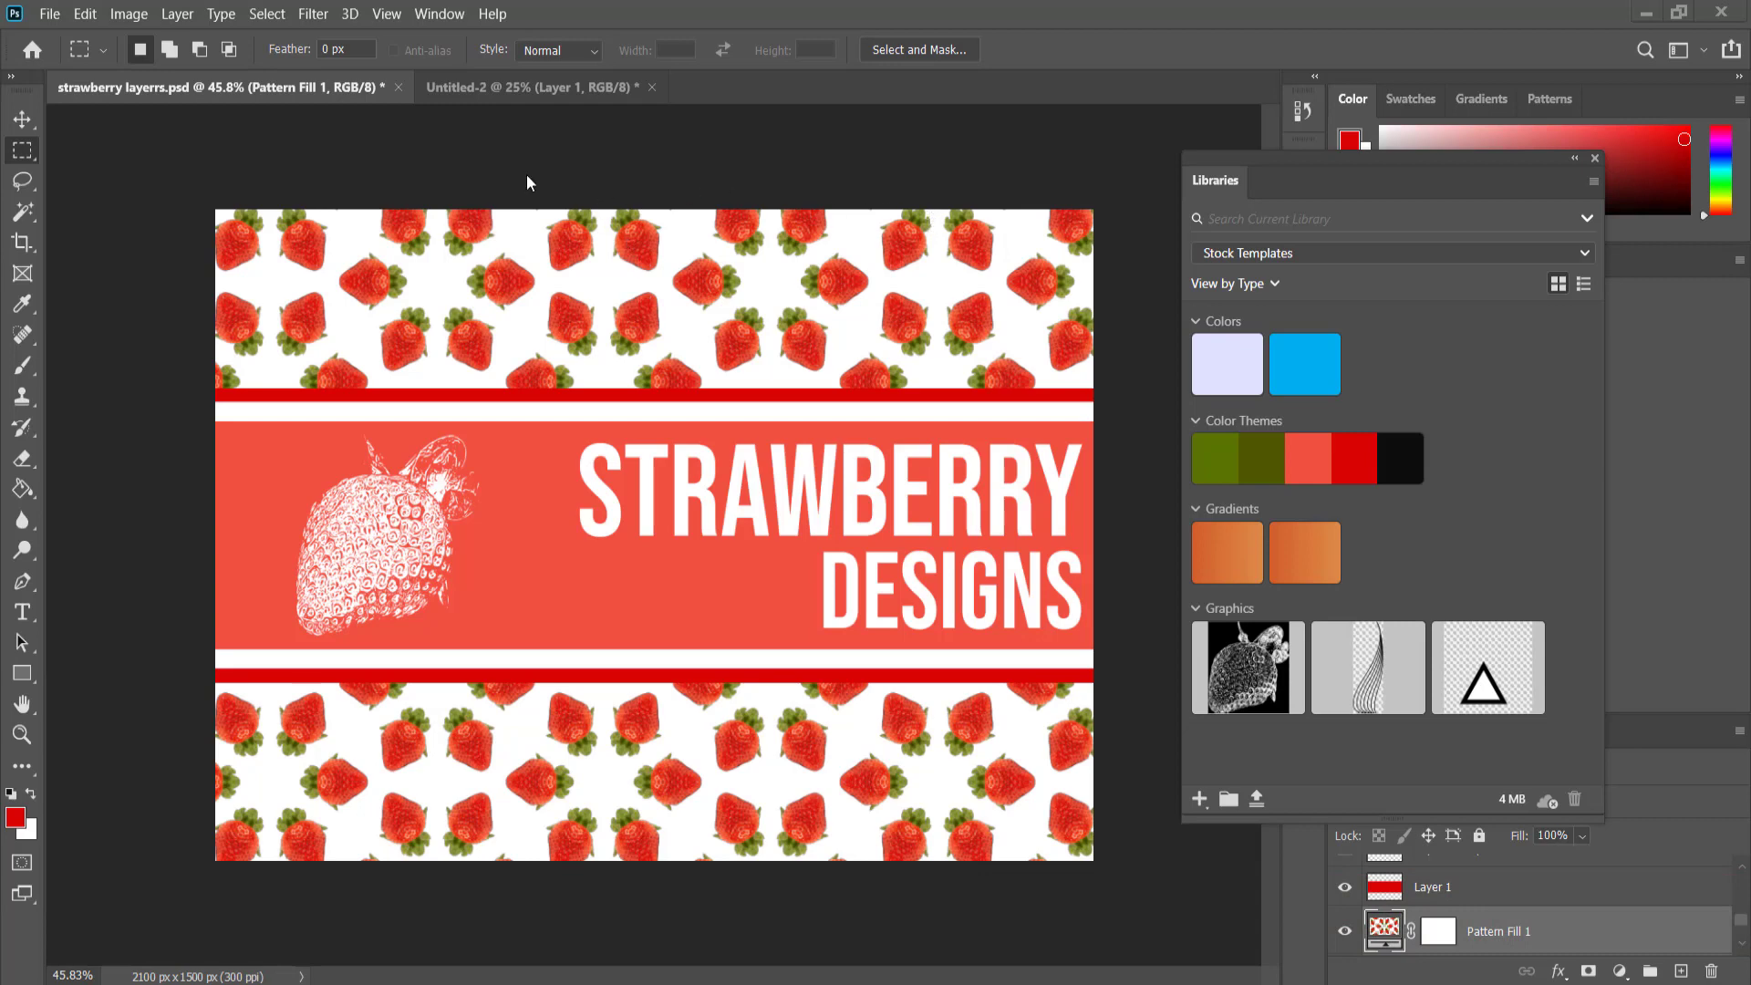
Switch to the Untitled-2 strawberry document and shift the floating Libraries panel clear of the image.
{"action": "left_click", "coordinate": [524, 85]}
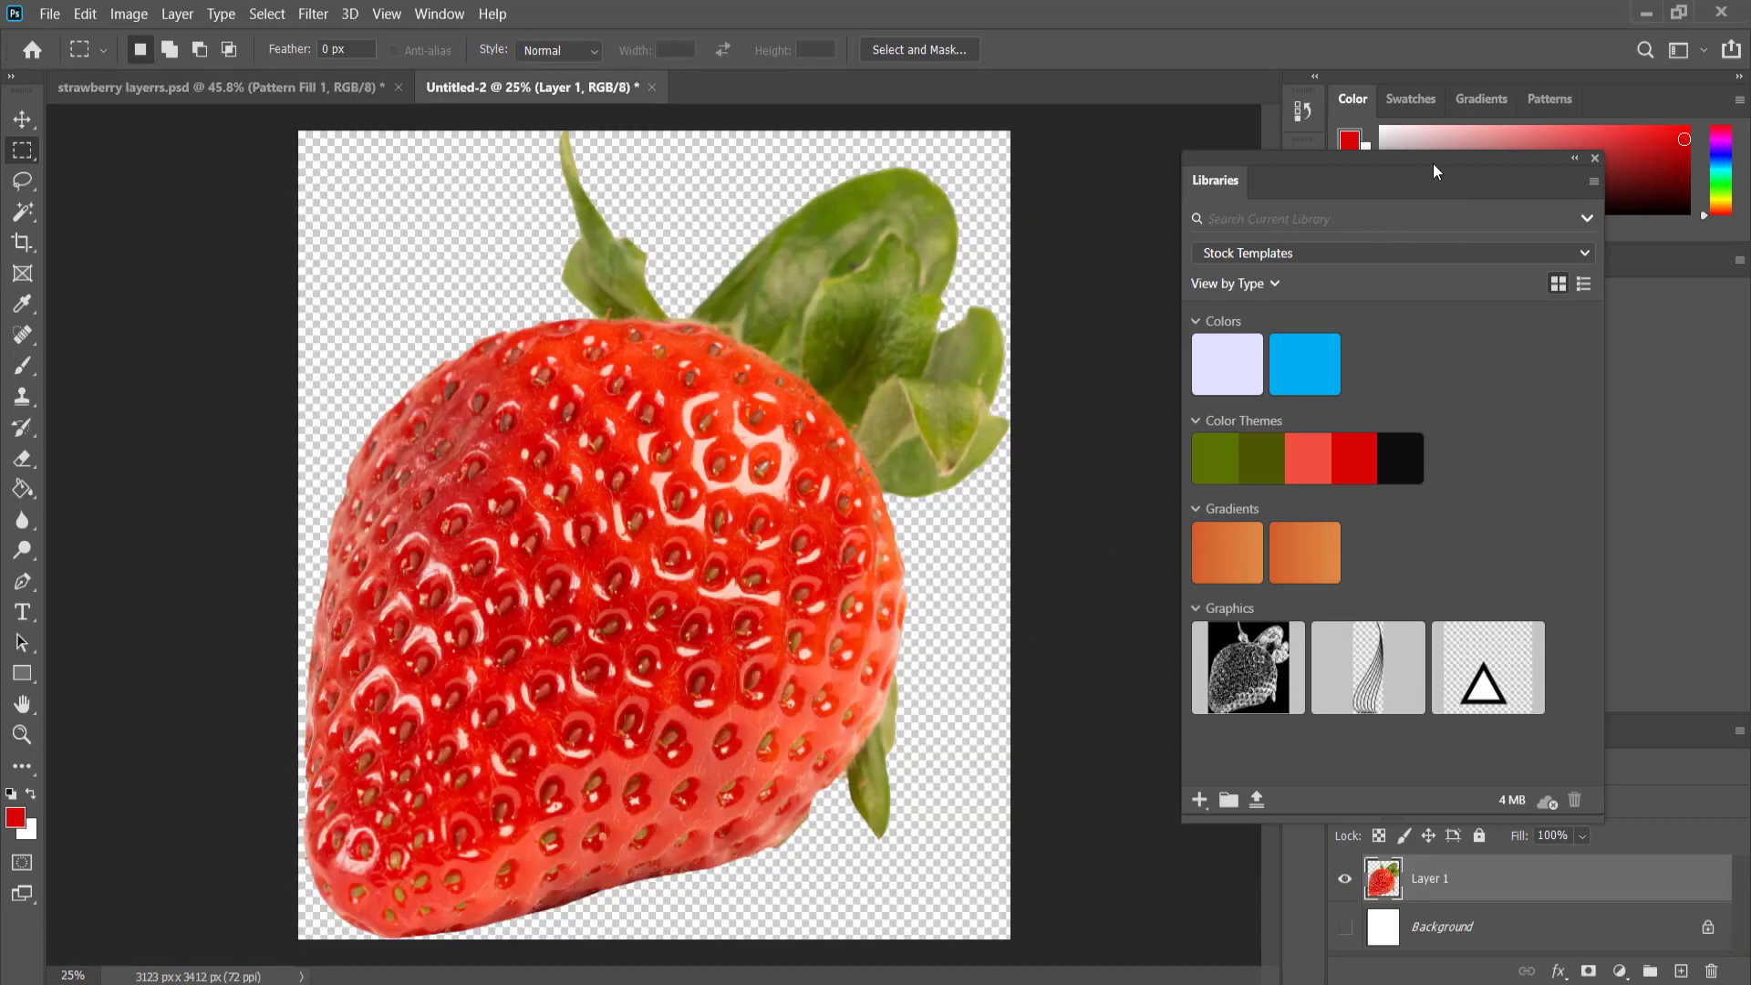
{"action": "left_click_drag", "start_coordinate": [1434, 169], "coordinate": [1497, 167]}
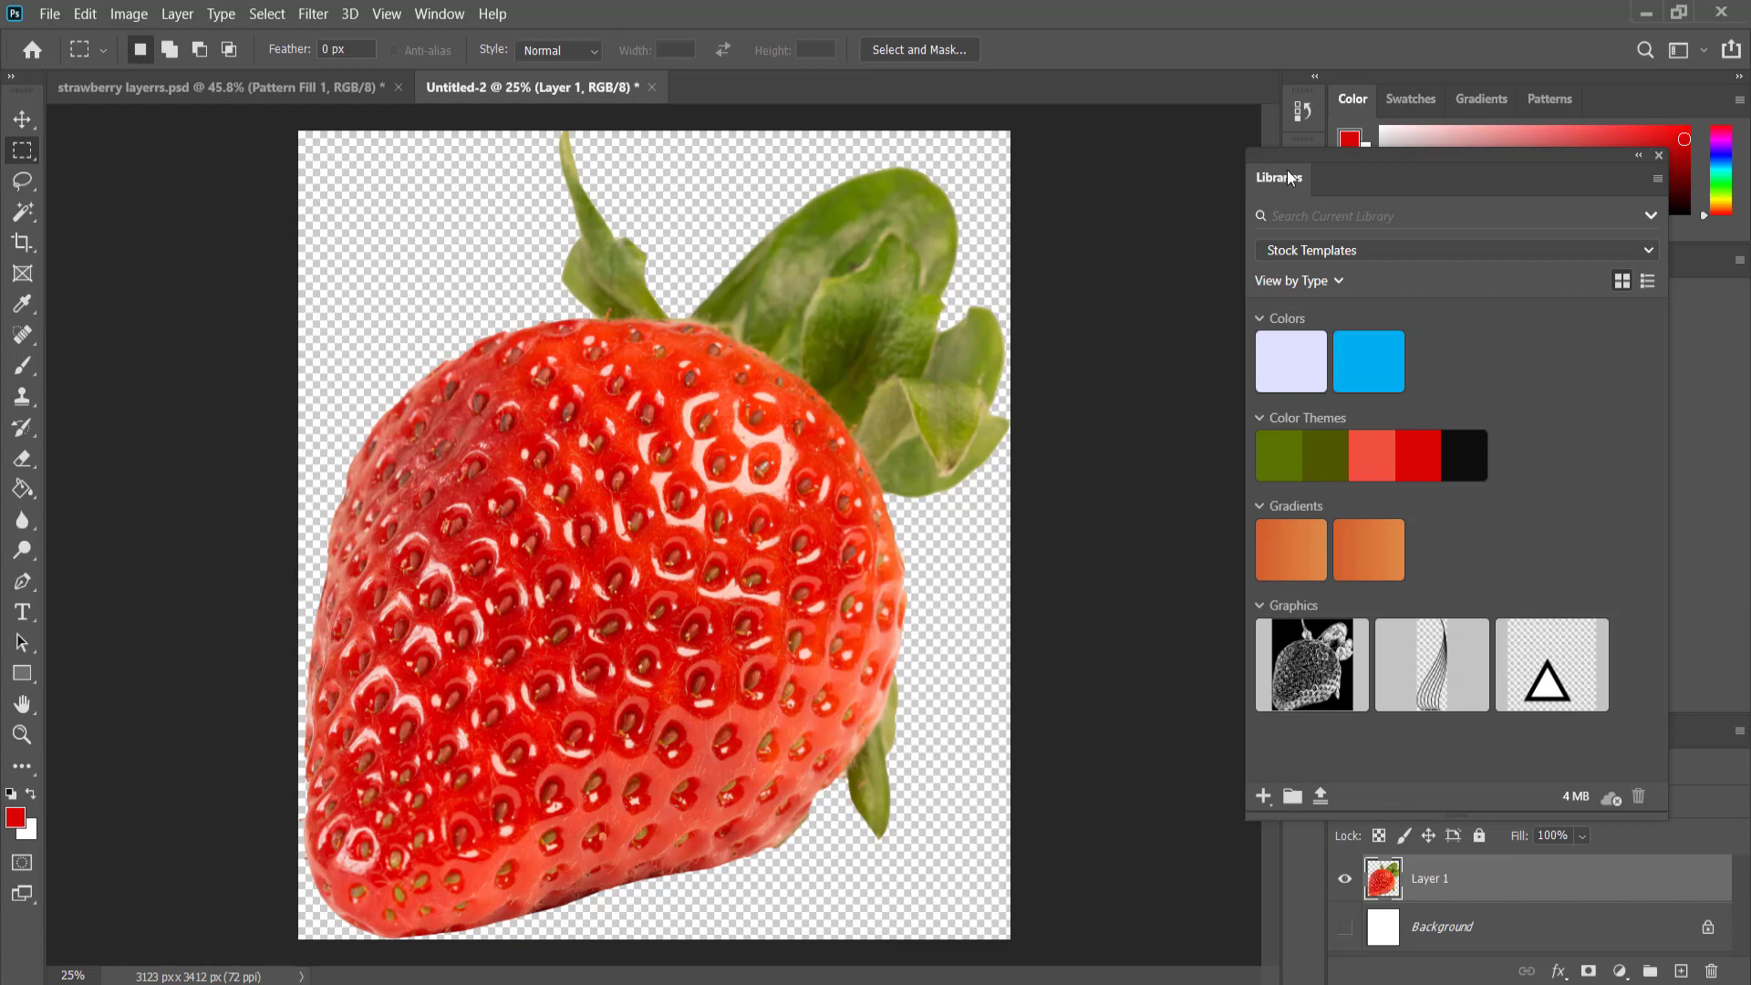
Hide the Libraries panel and show it again.
{"action": "left_click", "coordinate": [445, 17]}
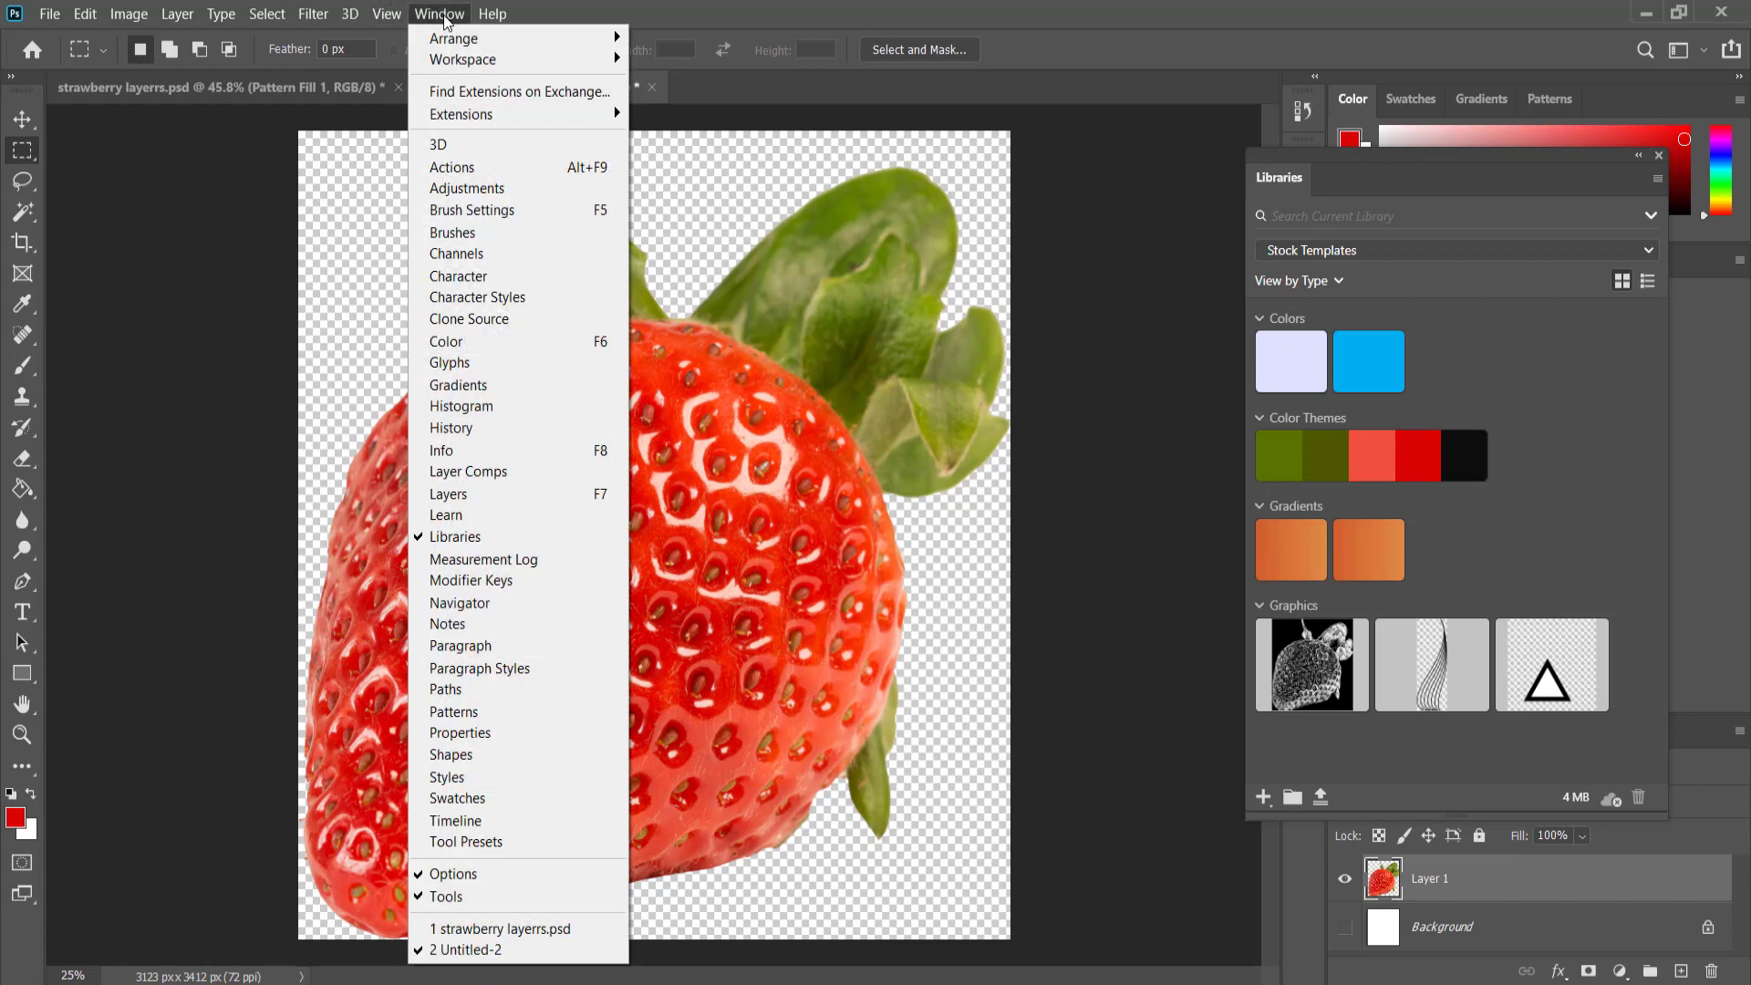
{"action": "left_click", "coordinate": [493, 536]}
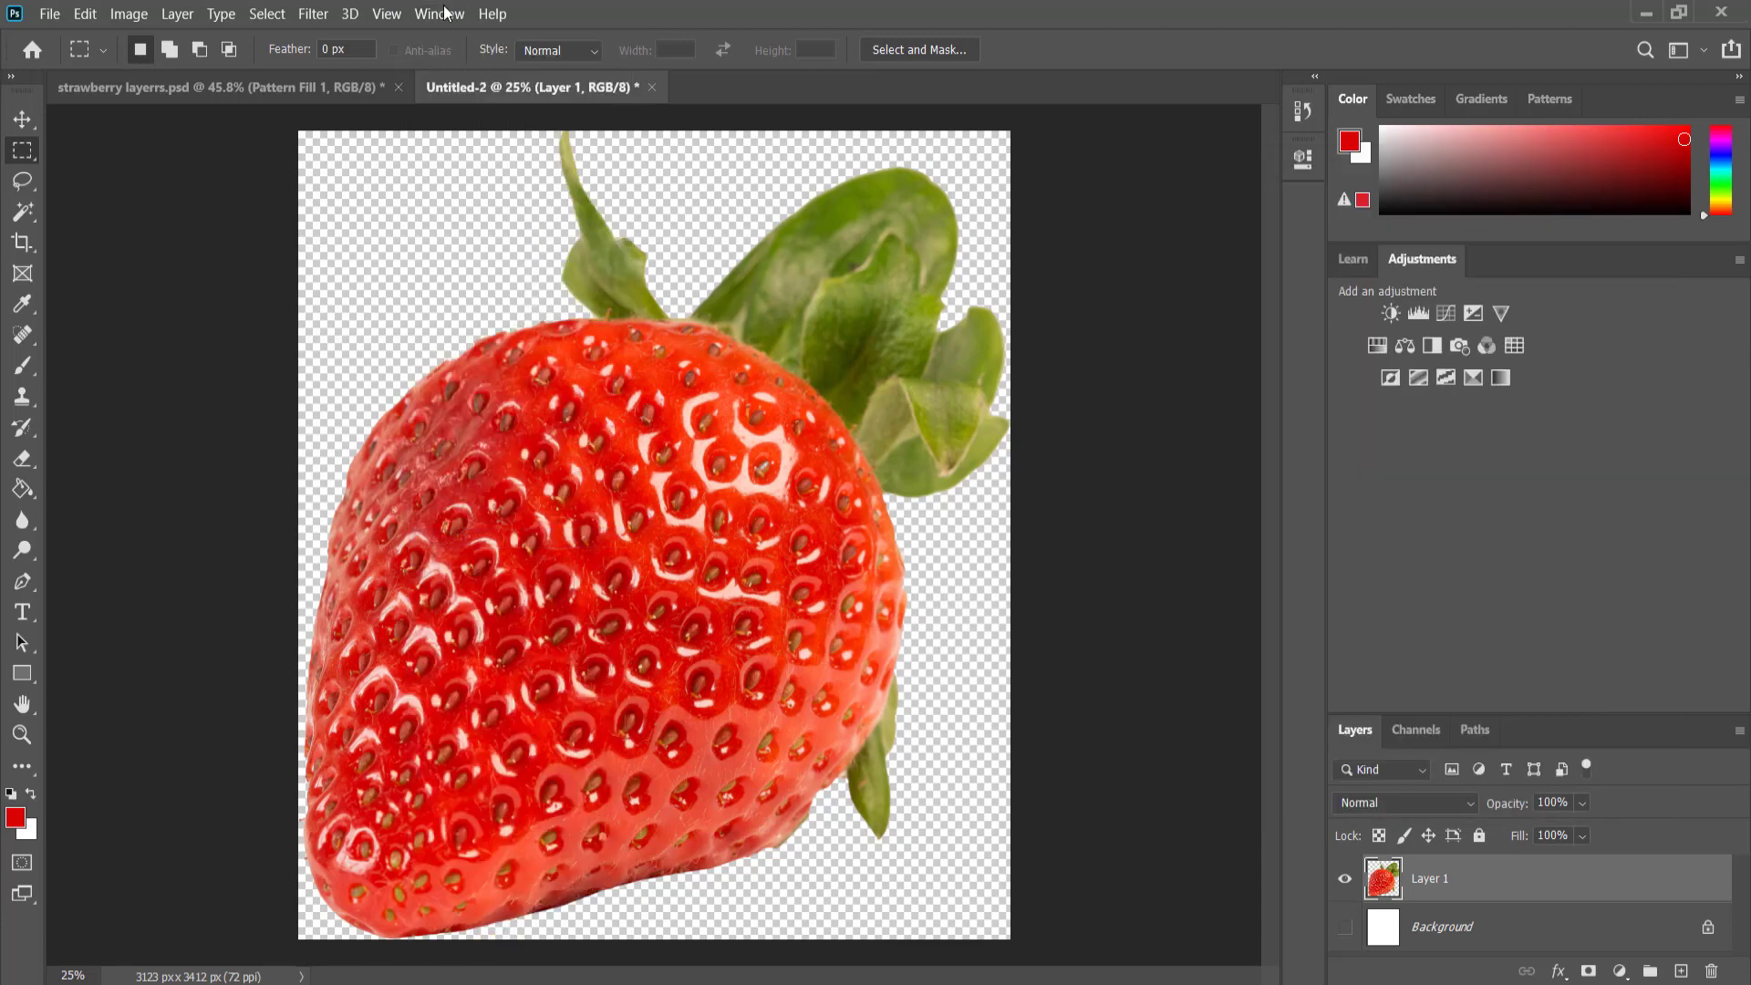
{"action": "left_click", "coordinate": [440, 13]}
{"action": "left_click", "coordinate": [504, 543]}
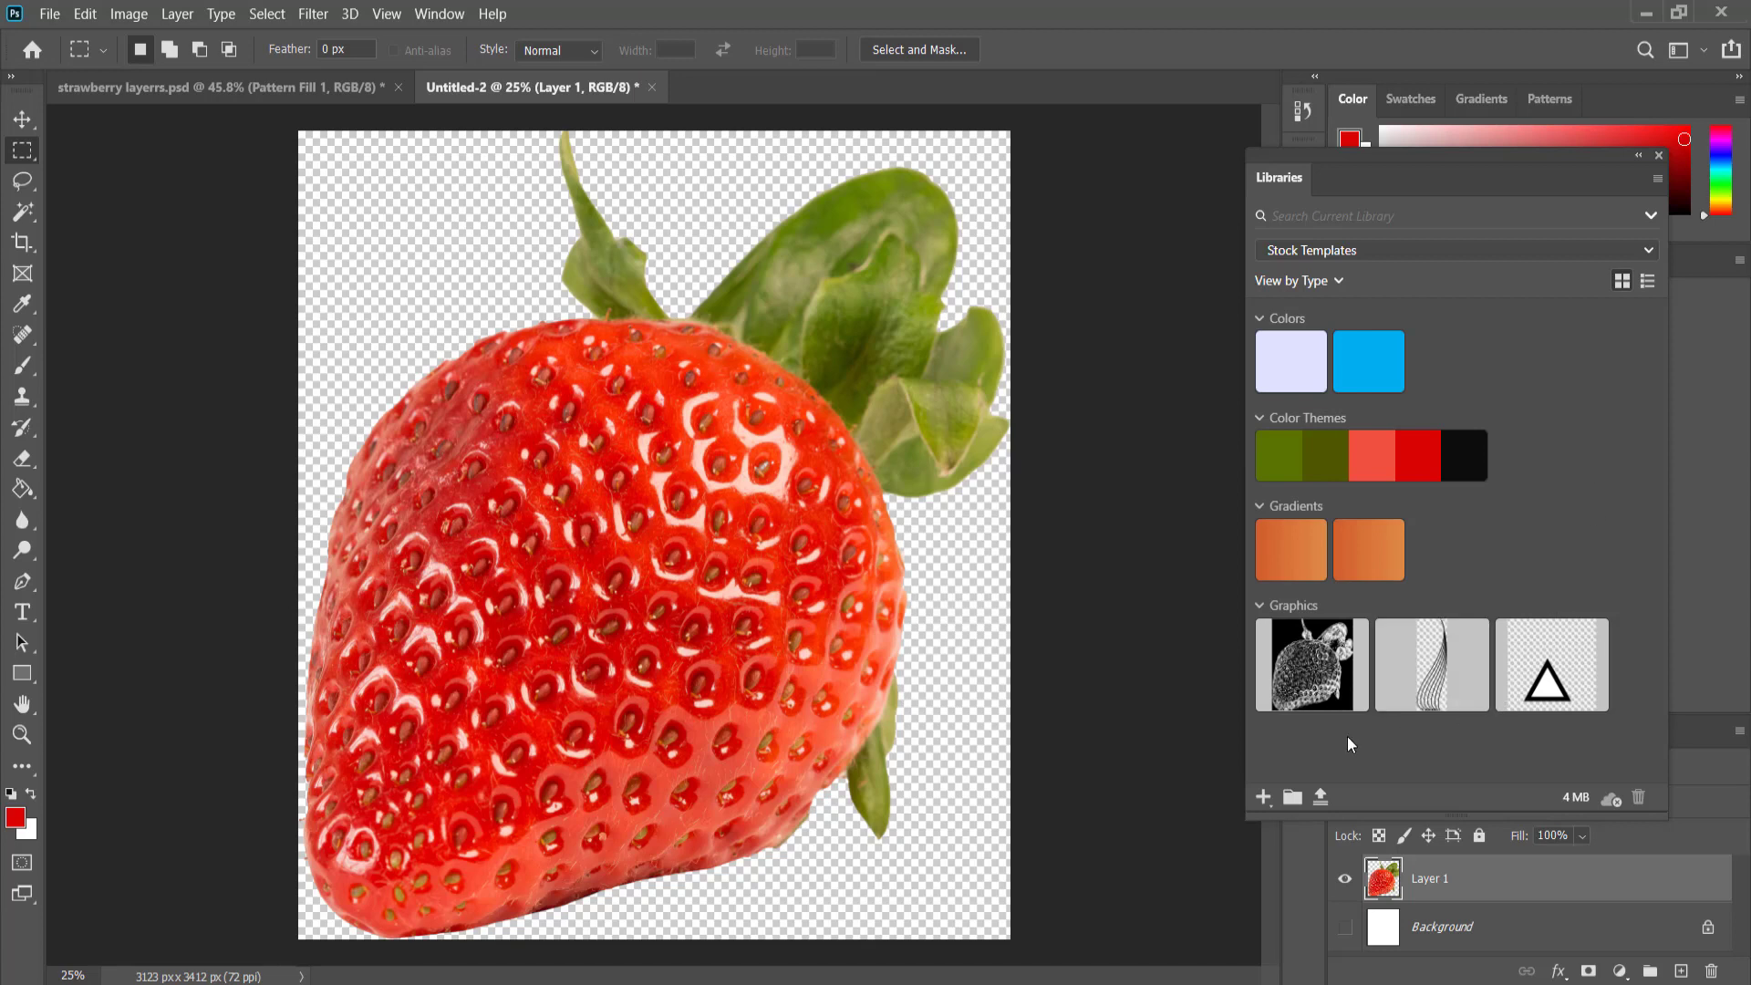
Start Create From Image on the strawberry layer and shift the image upward inside the pattern's sampling triangle.
{"action": "left_click", "coordinate": [1264, 797]}
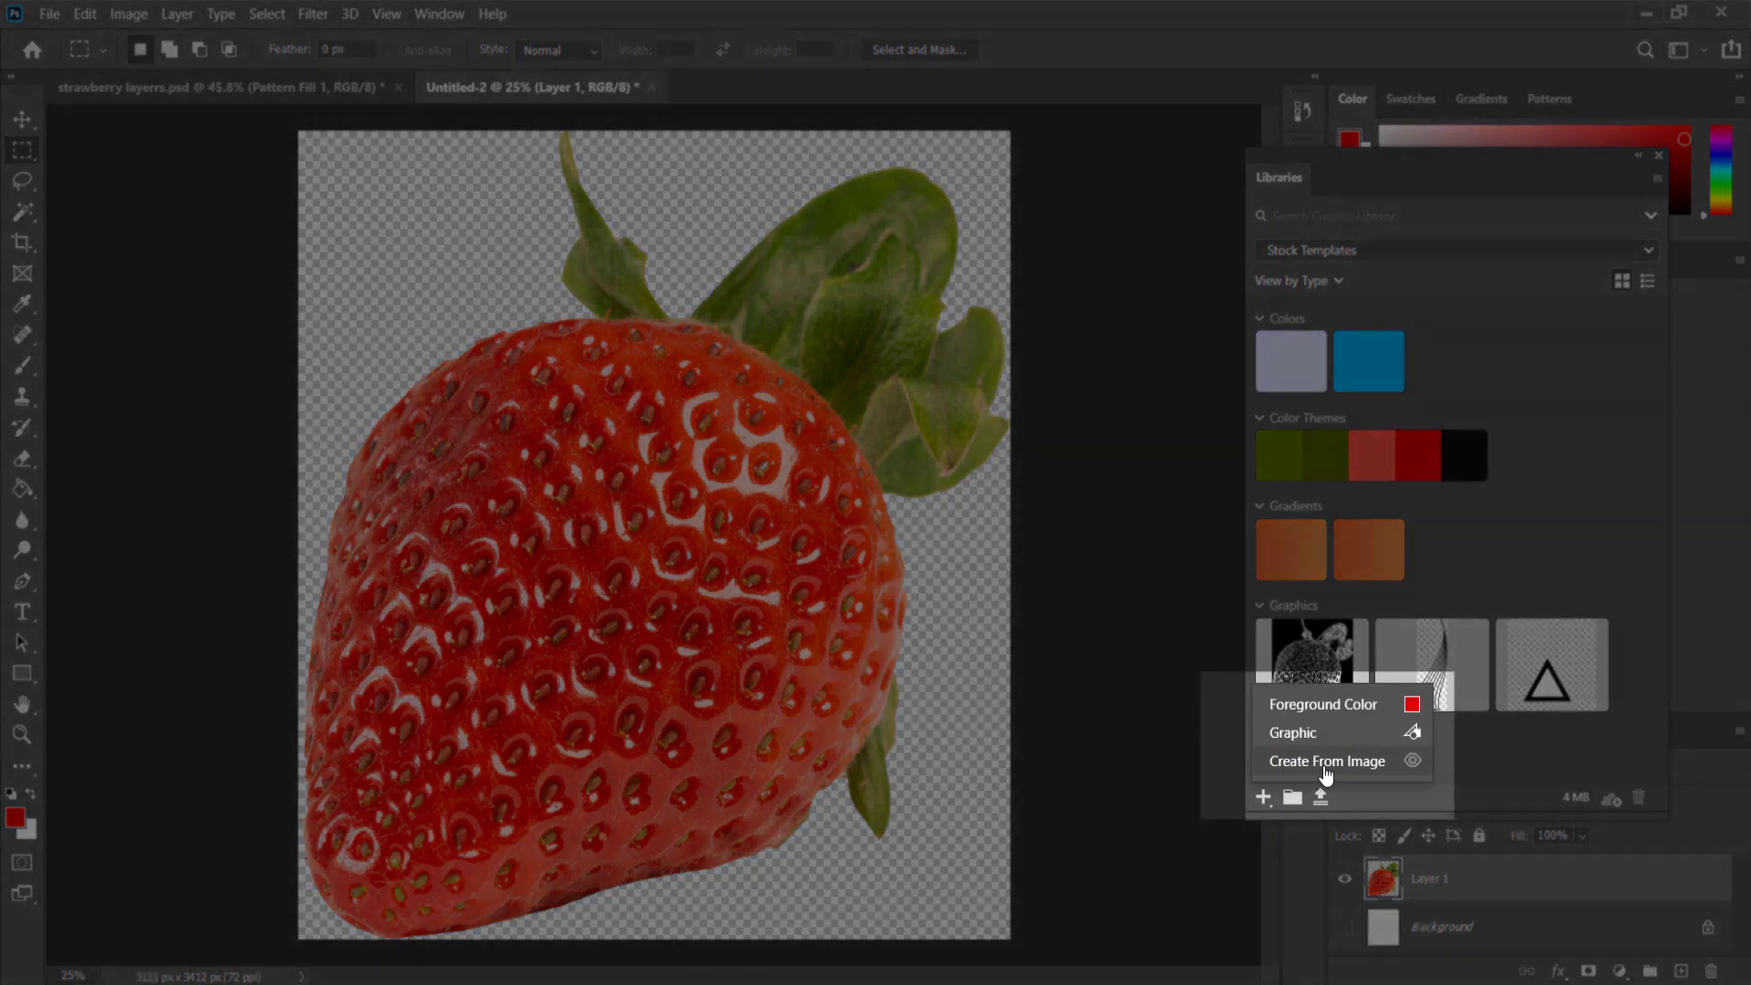
{"action": "left_click", "coordinate": [1327, 762]}
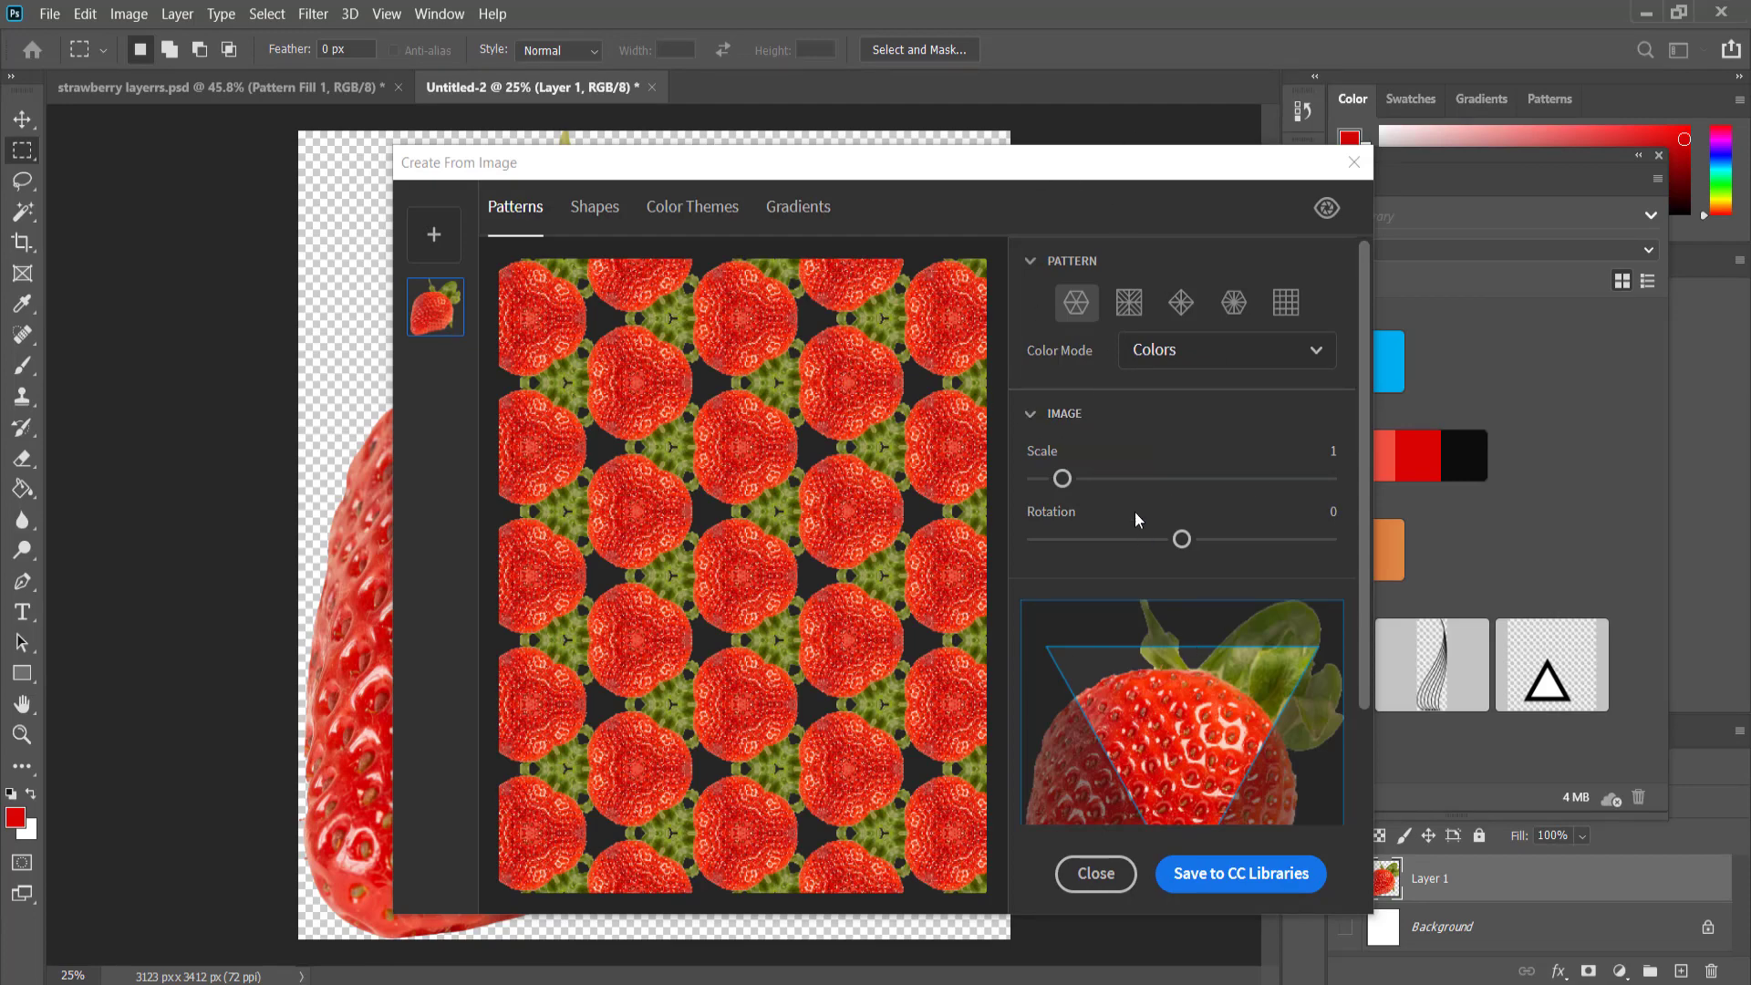
{"action": "mouse_move", "coordinate": [1063, 477]}
{"action": "left_mouse_down"}
{"action": "mouse_move", "coordinate": [1082, 477]}
{"action": "mouse_move", "coordinate": [1062, 478]}
{"action": "left_mouse_up"}
{"action": "left_click_drag", "start_coordinate": [1188, 734], "coordinate": [1190, 695]}
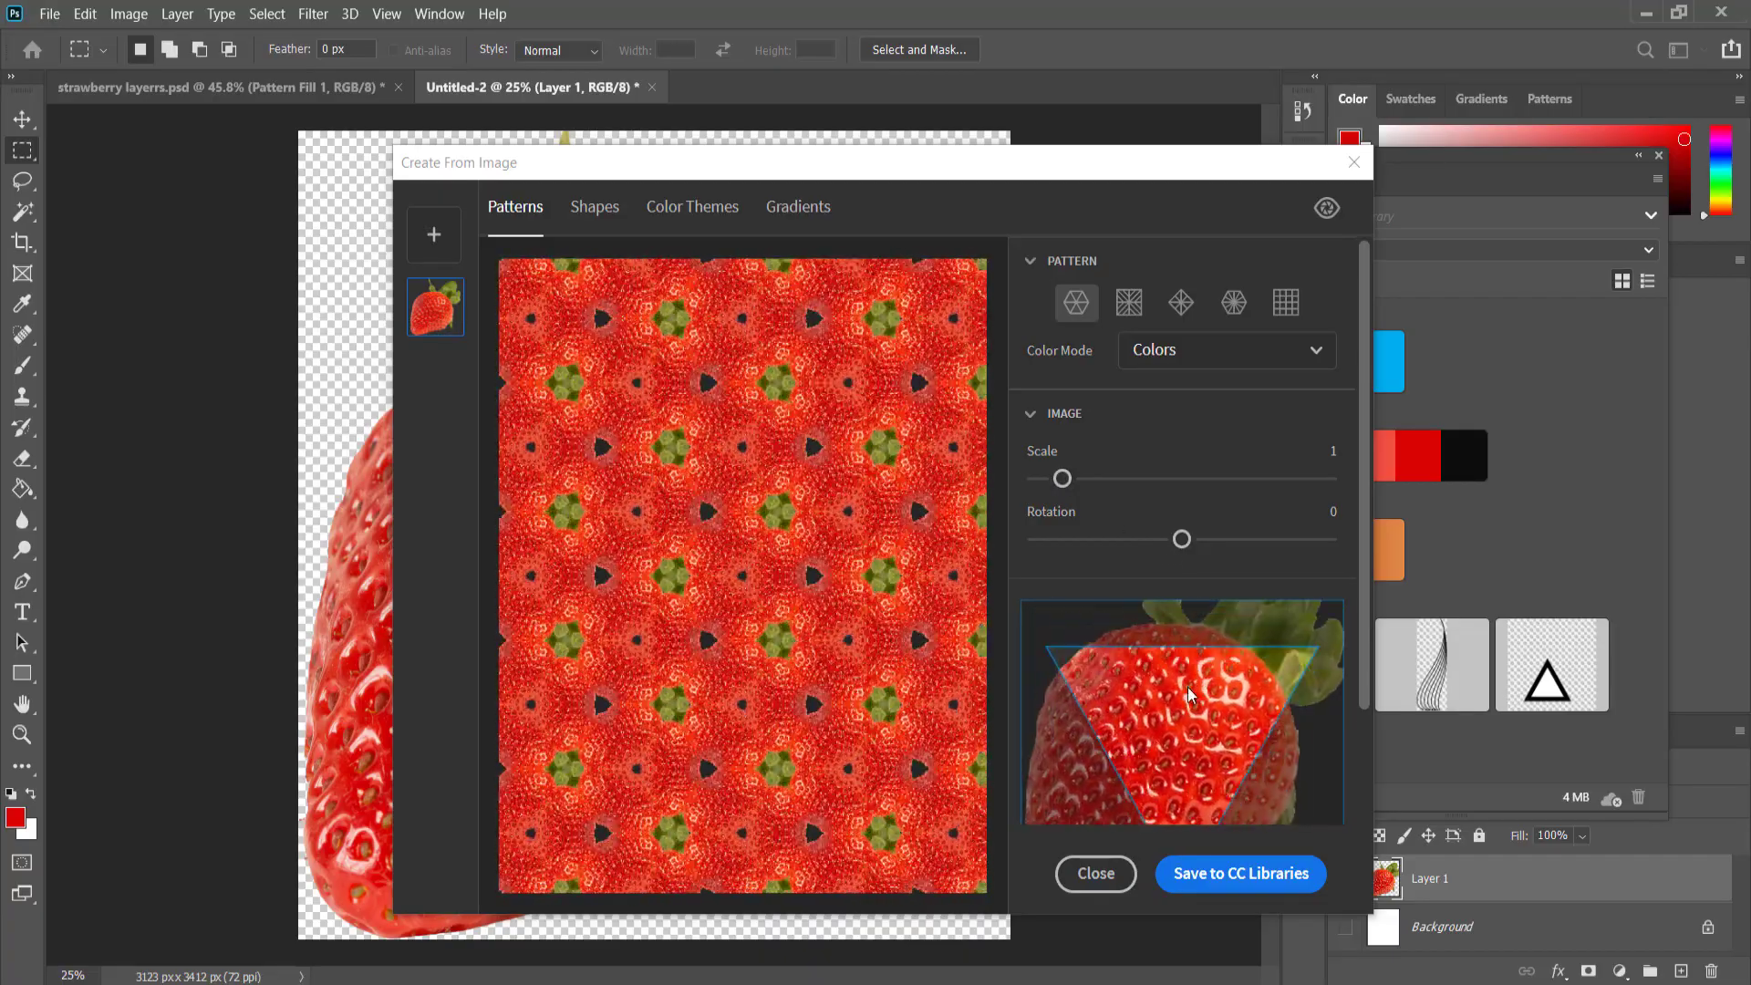
Set the pattern's rotation to -61, choose the mirrored square tiling, and set the scale to 0.8.
{"action": "left_click_drag", "start_coordinate": [1182, 541], "coordinate": [1069, 540]}
{"action": "left_click_drag", "start_coordinate": [1062, 478], "coordinate": [1100, 477]}
{"action": "left_click_drag", "start_coordinate": [1083, 539], "coordinate": [1131, 539]}
{"action": "left_click", "coordinate": [1129, 302]}
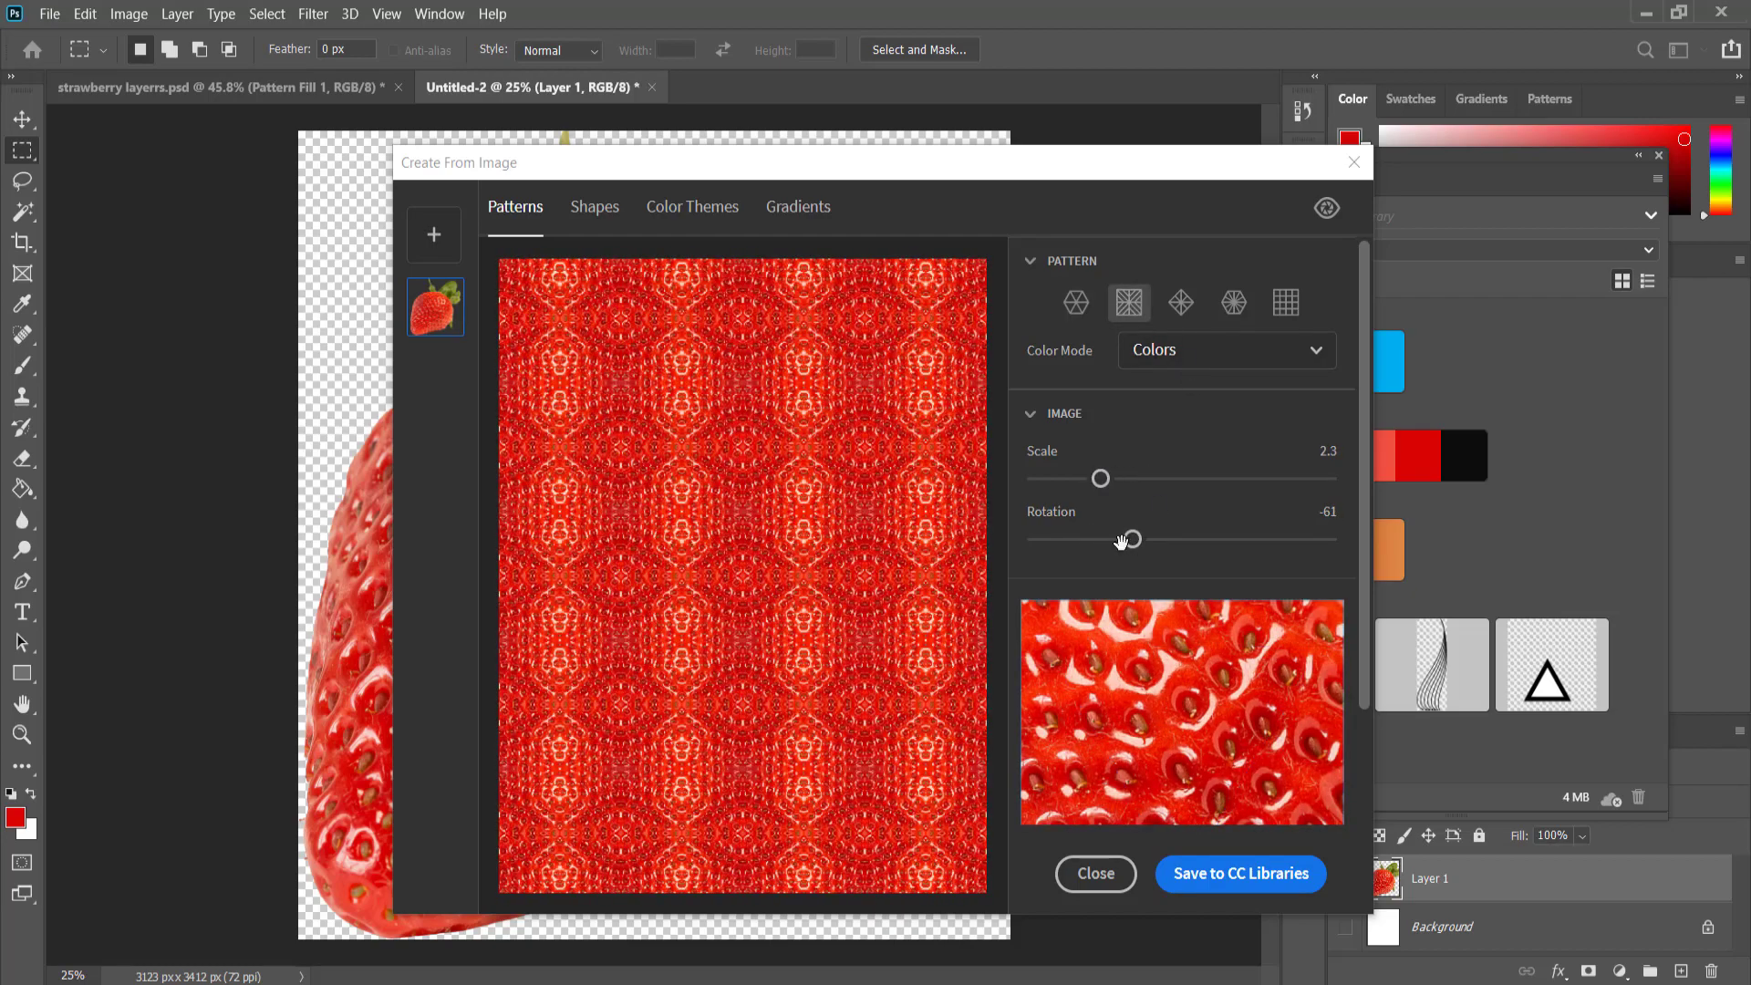
{"action": "left_click_drag", "start_coordinate": [1100, 478], "coordinate": [1055, 477]}
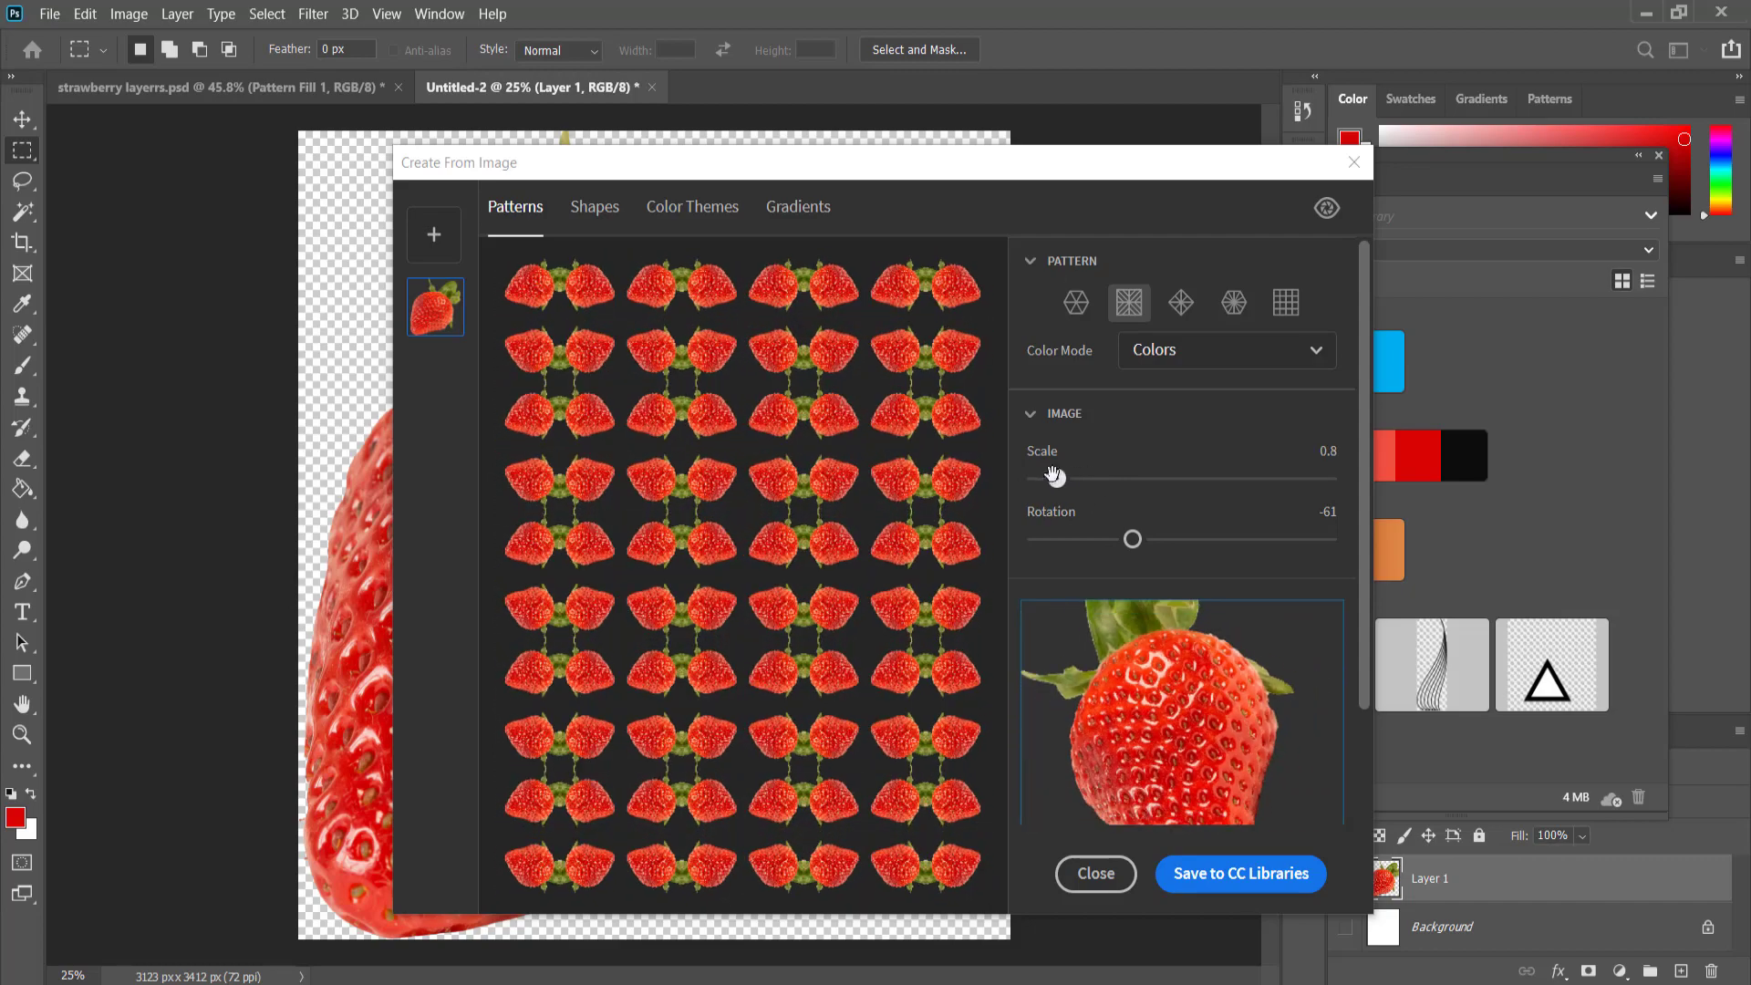
Try the remaining pattern tilings through the plain grid, with the scale at 1 and the strawberry repositioned in the sampling area.
{"action": "left_click", "coordinate": [1173, 311]}
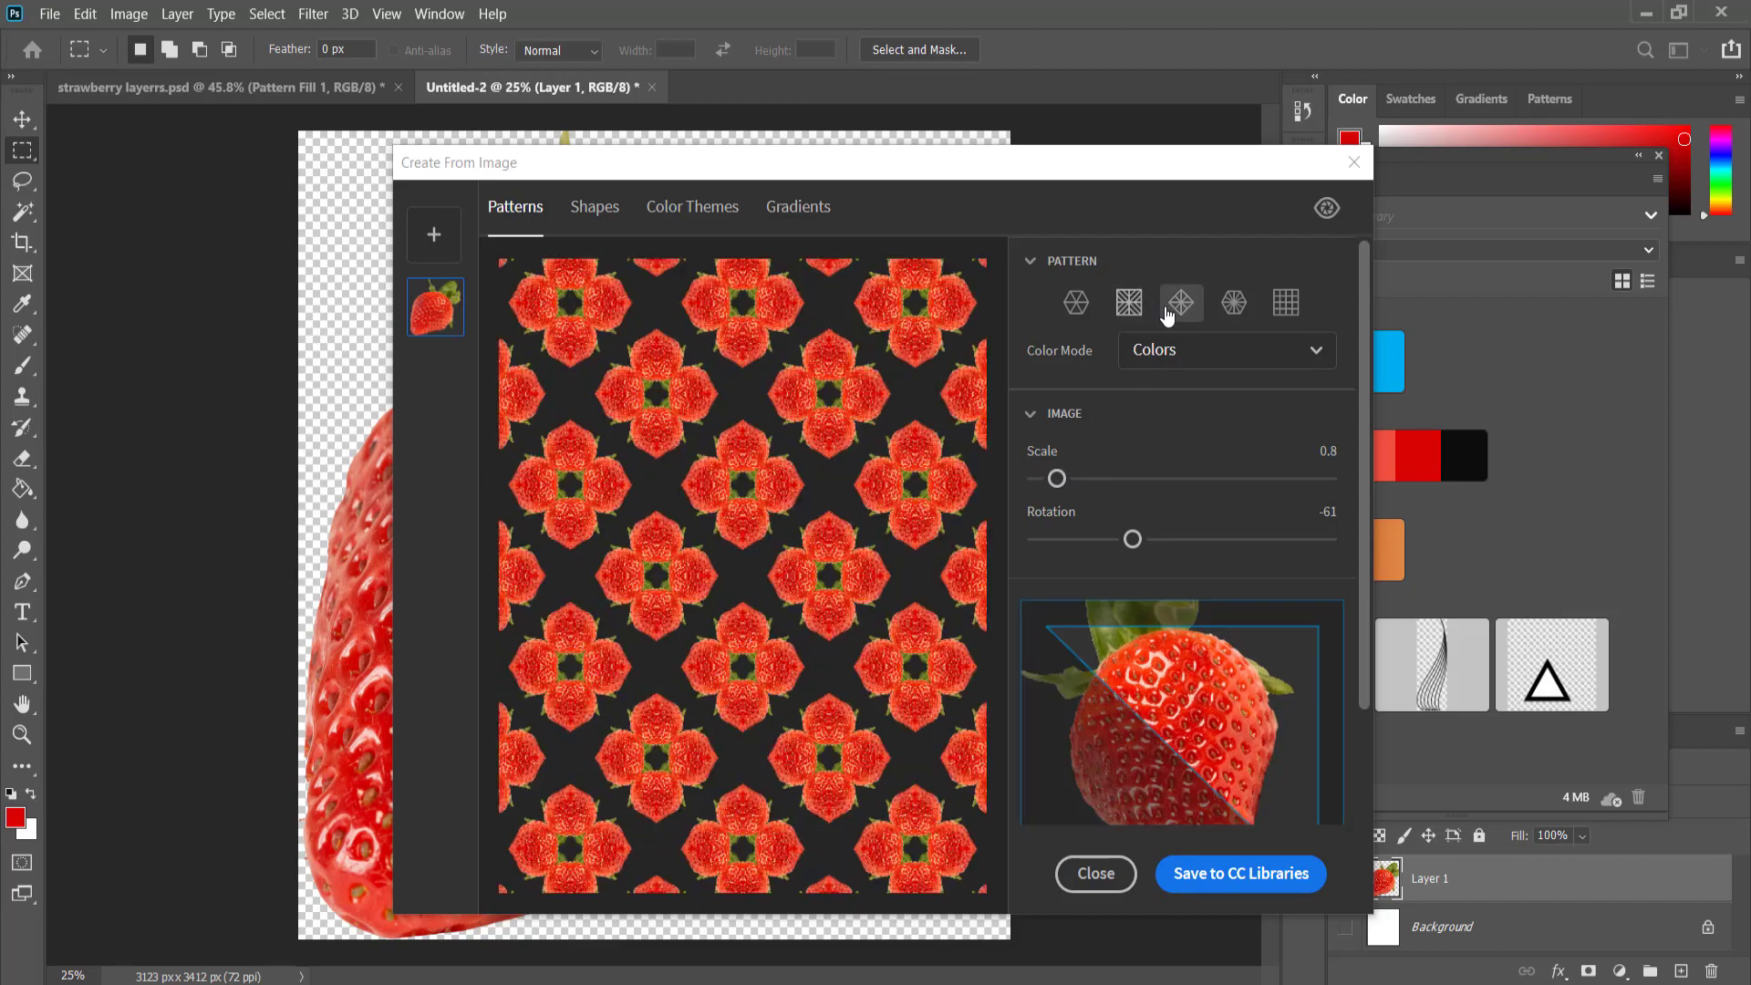
{"action": "left_click_drag", "start_coordinate": [1061, 482], "coordinate": [1062, 478]}
{"action": "mouse_move", "coordinate": [1218, 714]}
{"action": "left_mouse_down"}
{"action": "mouse_move", "coordinate": [1266, 796]}
{"action": "mouse_move", "coordinate": [1230, 746]}
{"action": "left_mouse_up"}
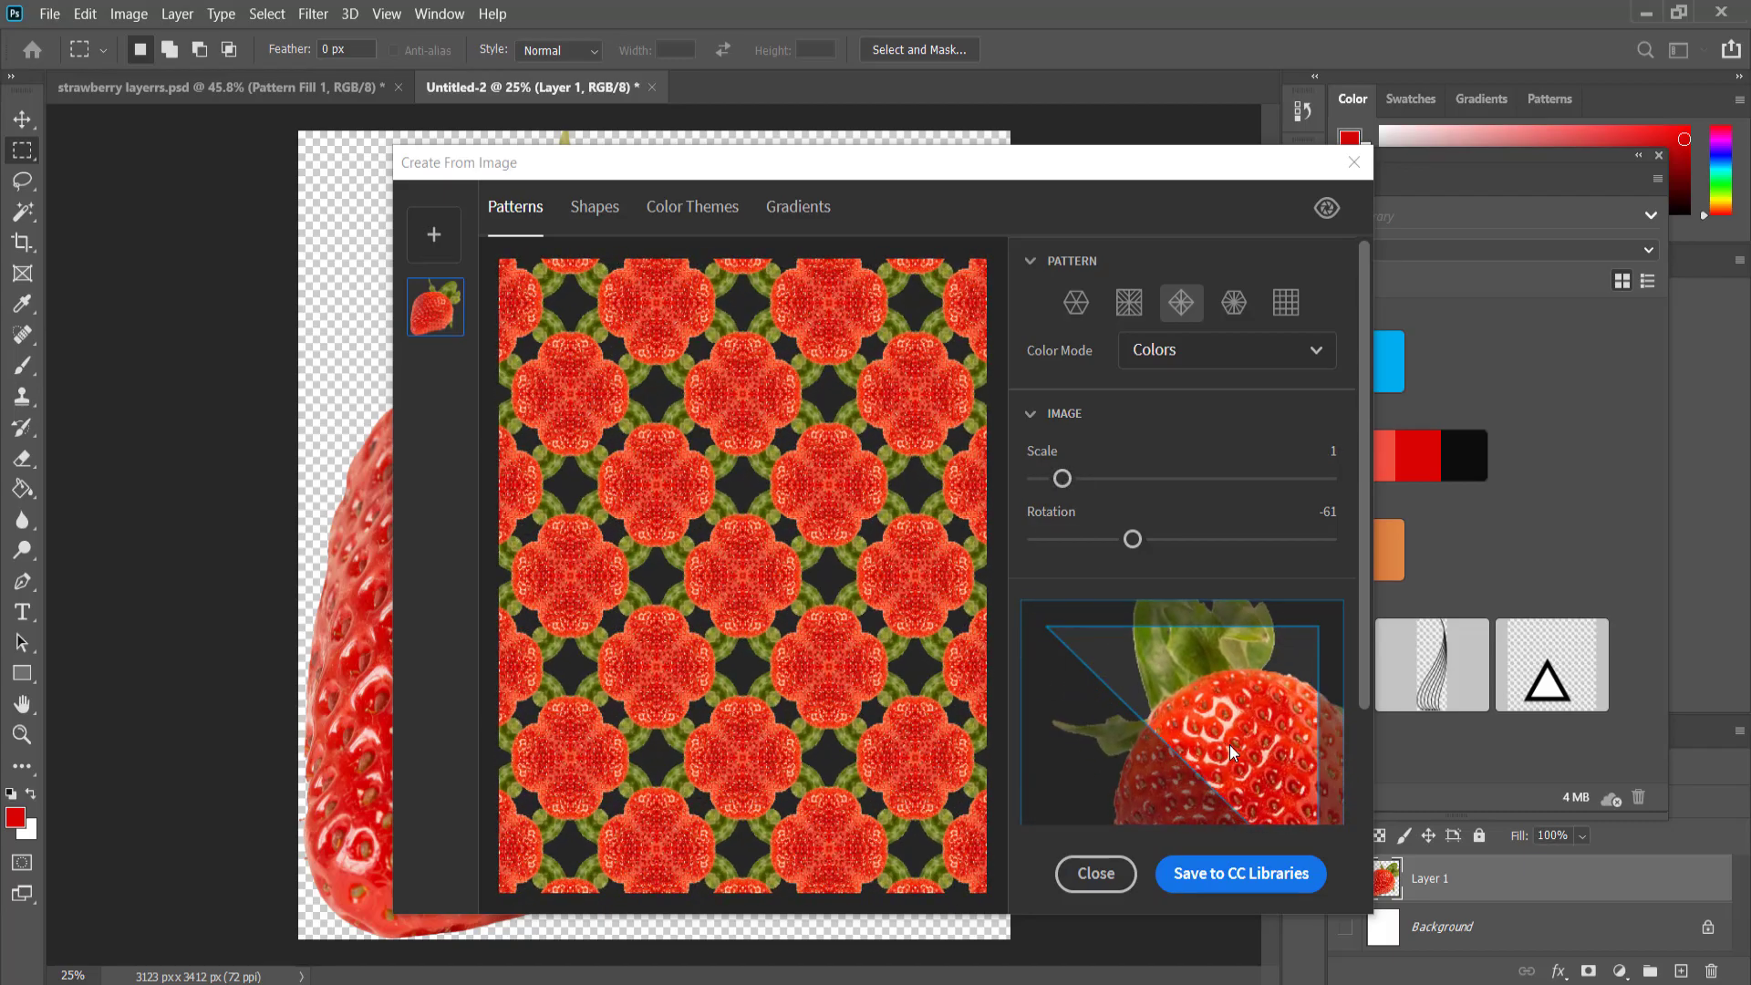
{"action": "left_click", "coordinate": [1234, 302]}
{"action": "left_click", "coordinate": [1296, 311]}
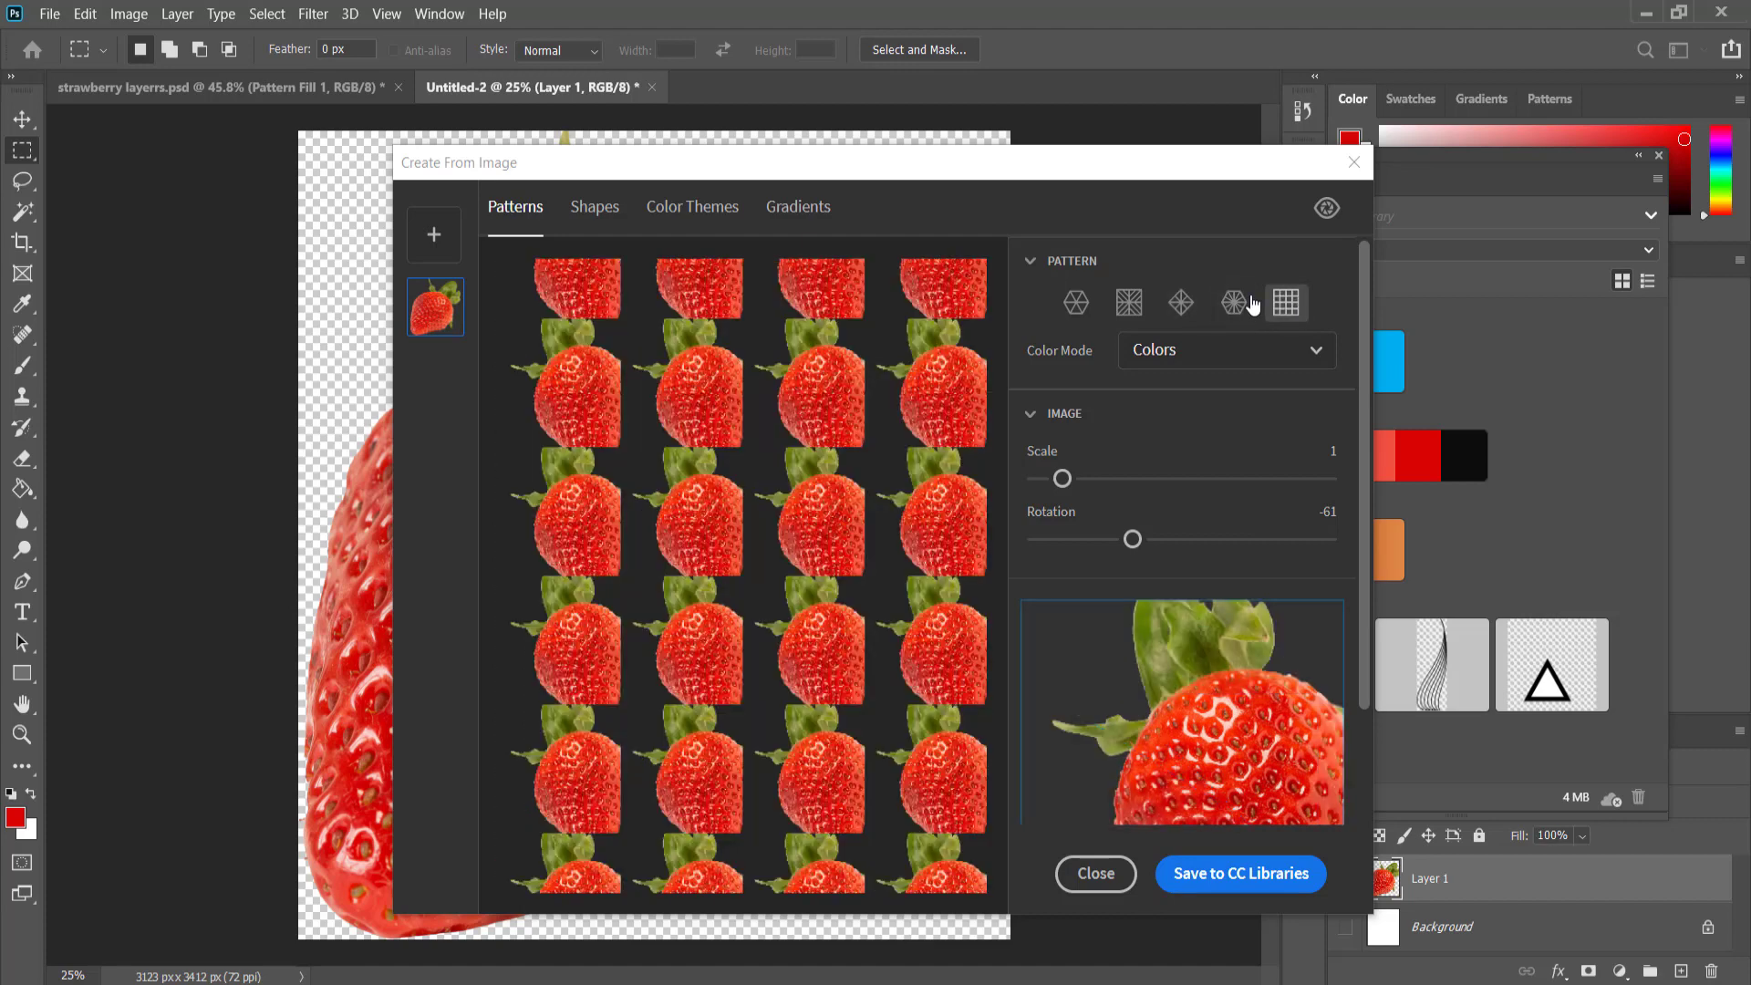
Return to the mirrored square tiling, set the scale to 0.6, and save the pattern to CC Libraries.
{"action": "left_click", "coordinate": [1132, 310]}
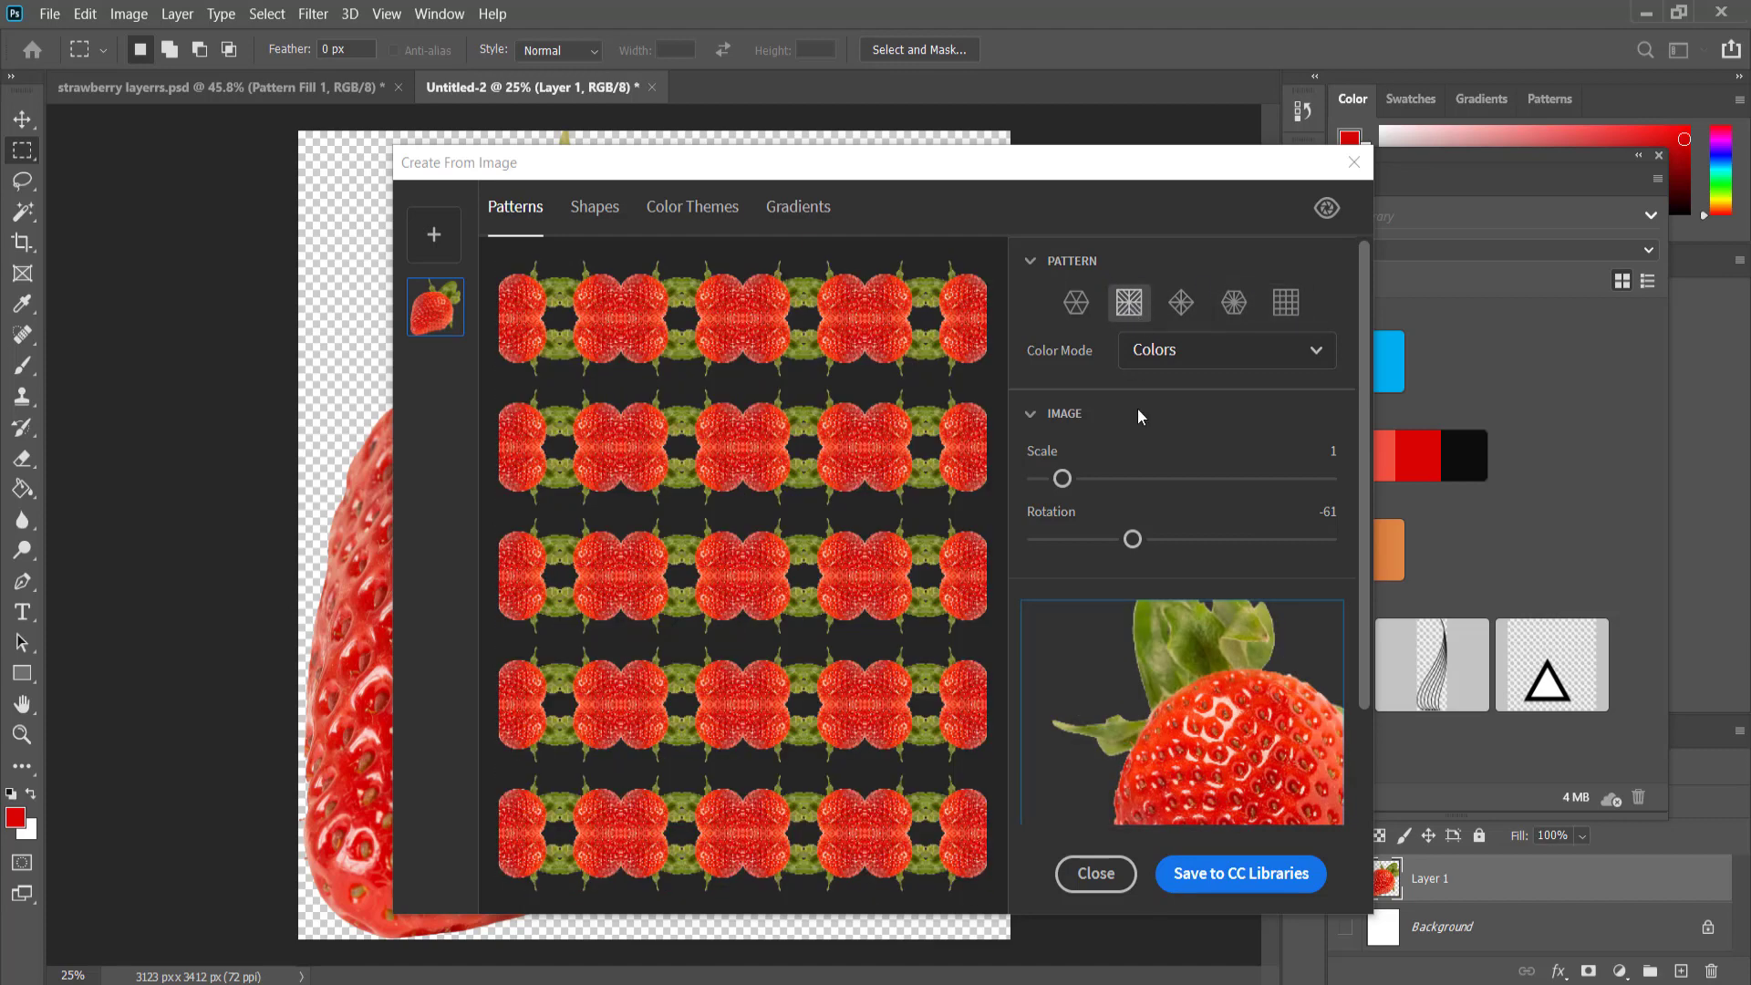
{"action": "left_click_drag", "start_coordinate": [1061, 478], "coordinate": [1050, 478]}
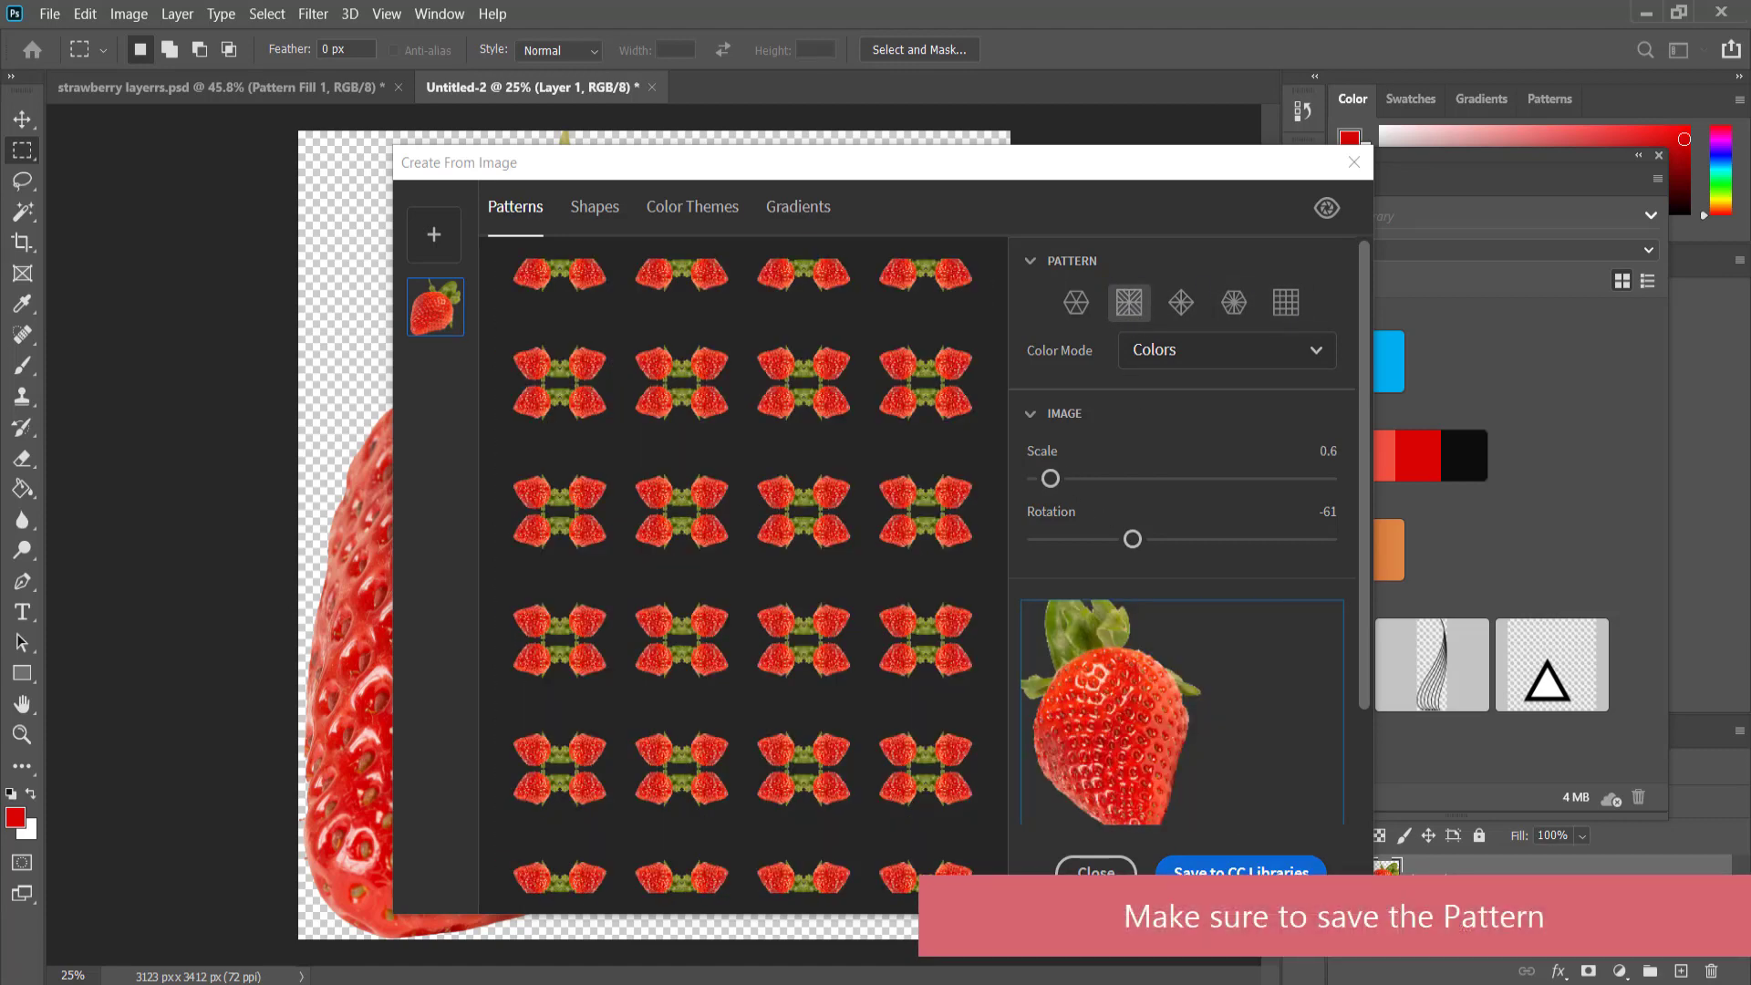
{"action": "left_click", "coordinate": [1241, 871]}
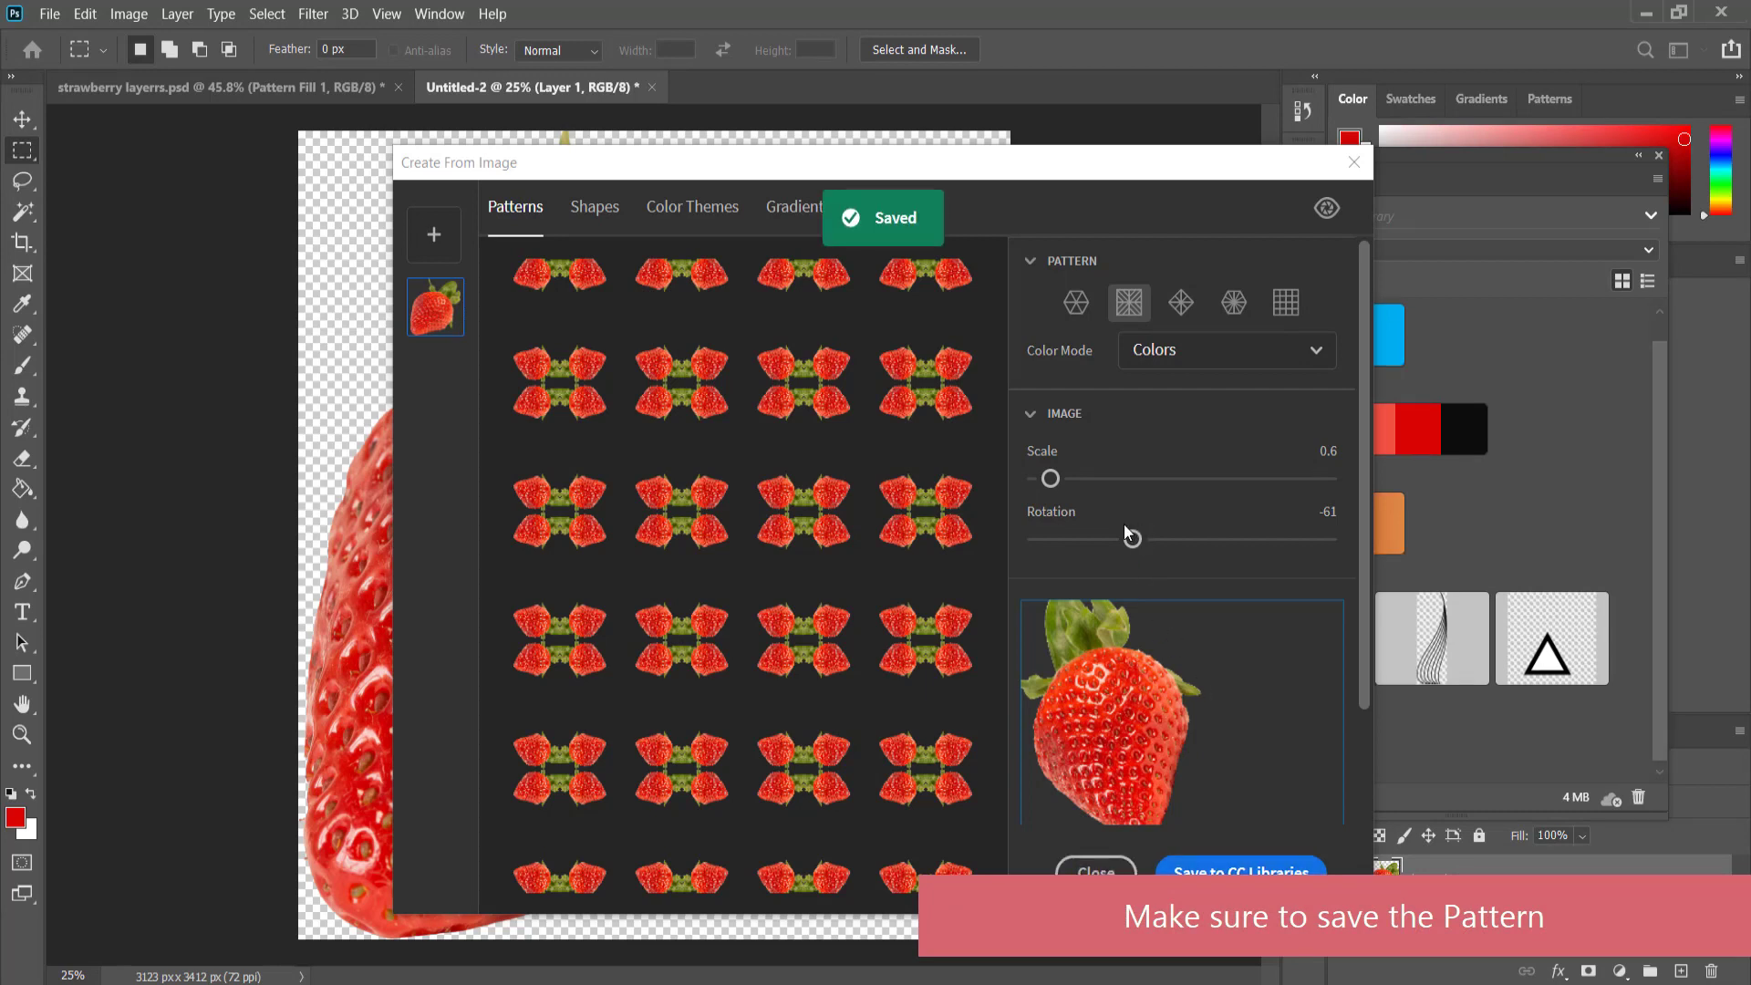
Create a shape from the strawberry with Detail 60 and Smooth On Save enabled, and save it to CC Libraries.
{"action": "left_click", "coordinate": [602, 208]}
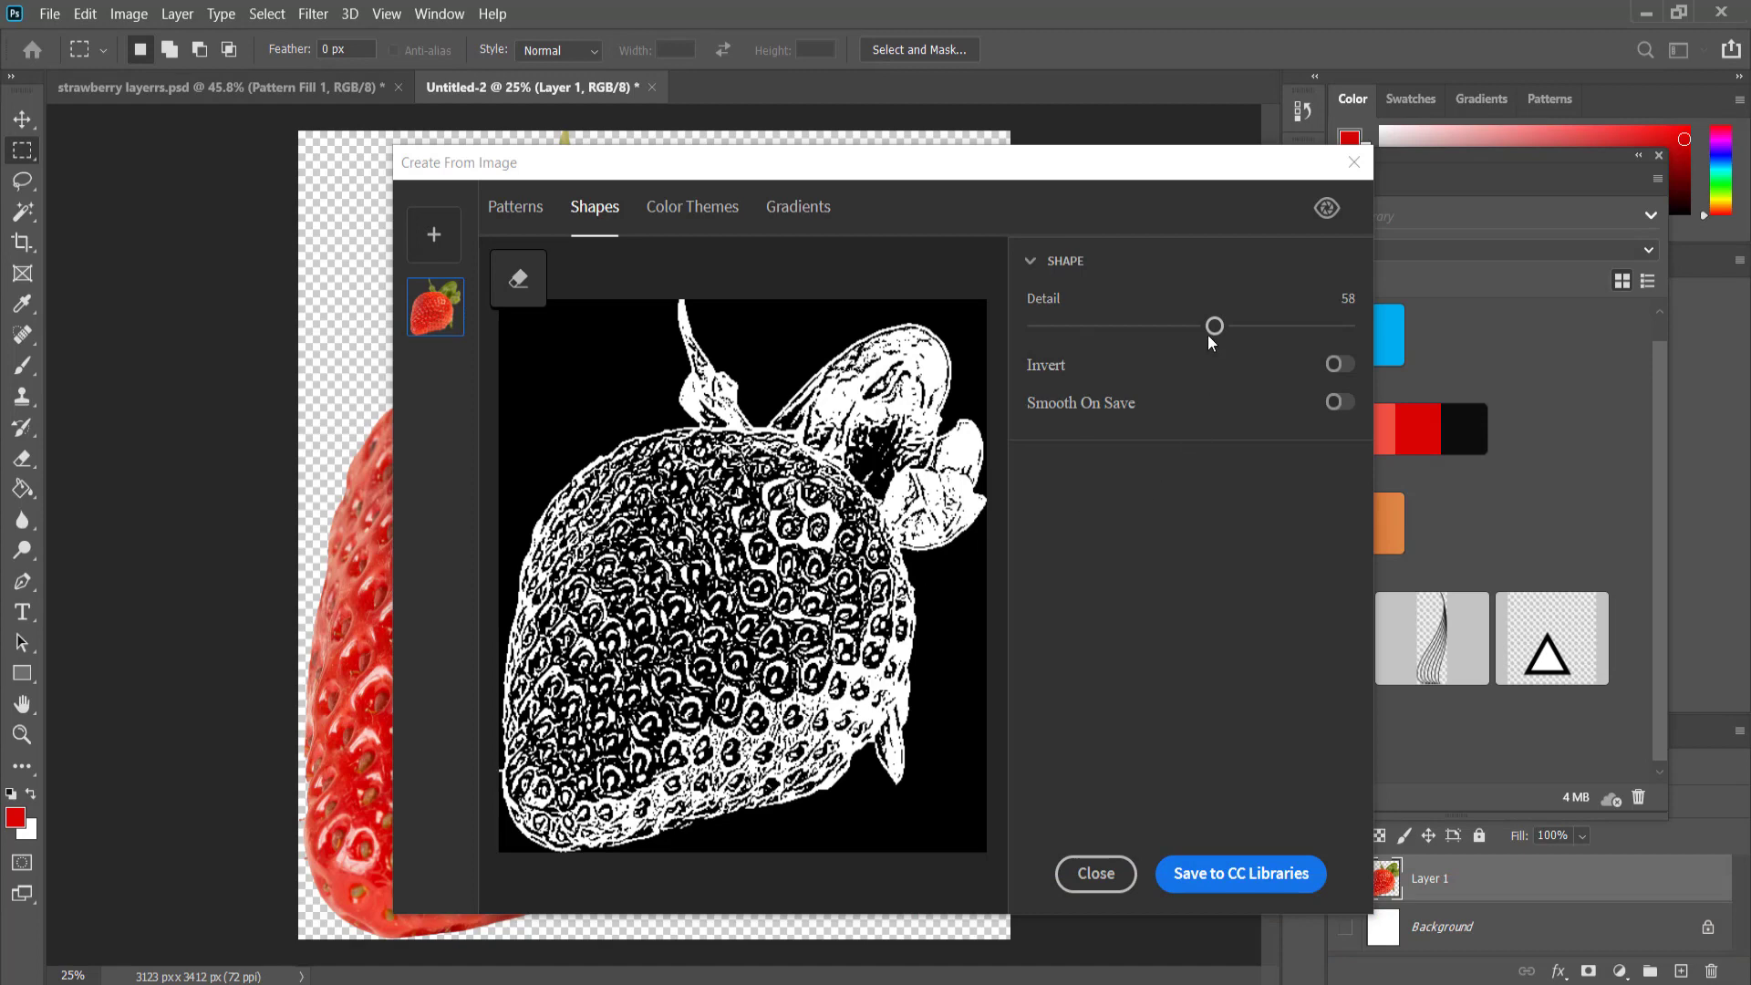
{"action": "mouse_move", "coordinate": [1214, 326]}
{"action": "left_mouse_down"}
{"action": "mouse_move", "coordinate": [1297, 327]}
{"action": "mouse_move", "coordinate": [1124, 328]}
{"action": "mouse_move", "coordinate": [1242, 340]}
{"action": "mouse_move", "coordinate": [1225, 338]}
{"action": "left_mouse_up"}
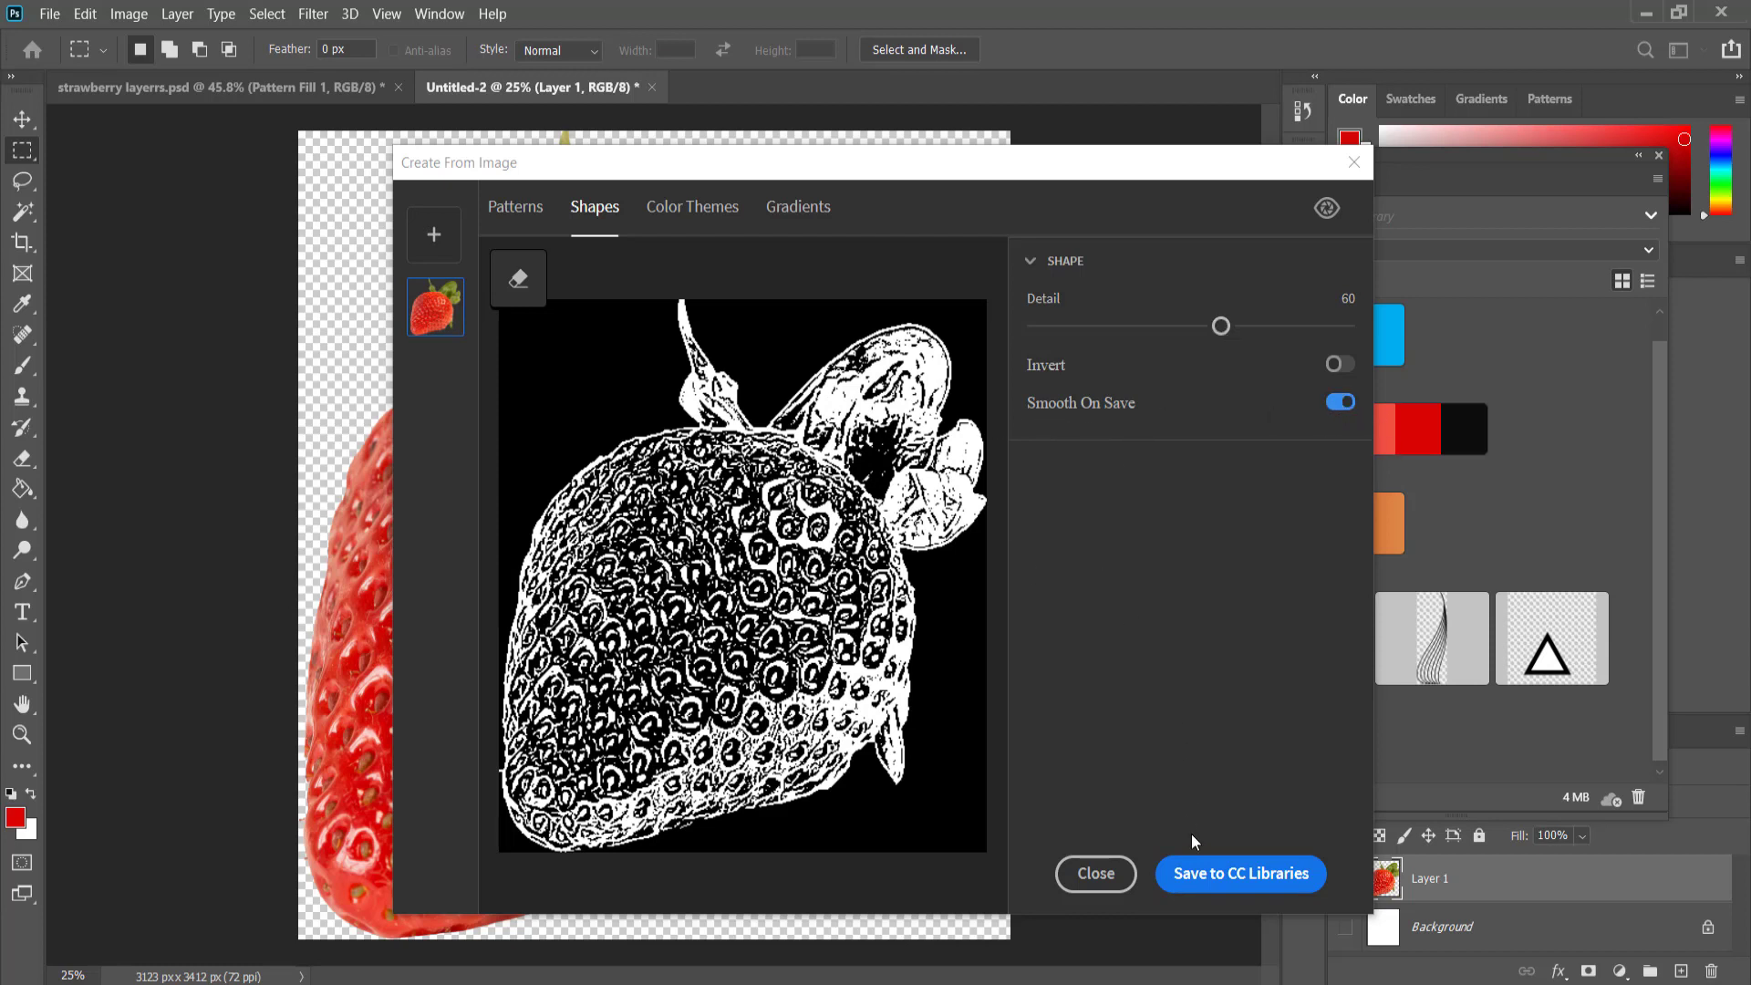
{"action": "left_click", "coordinate": [1212, 879]}
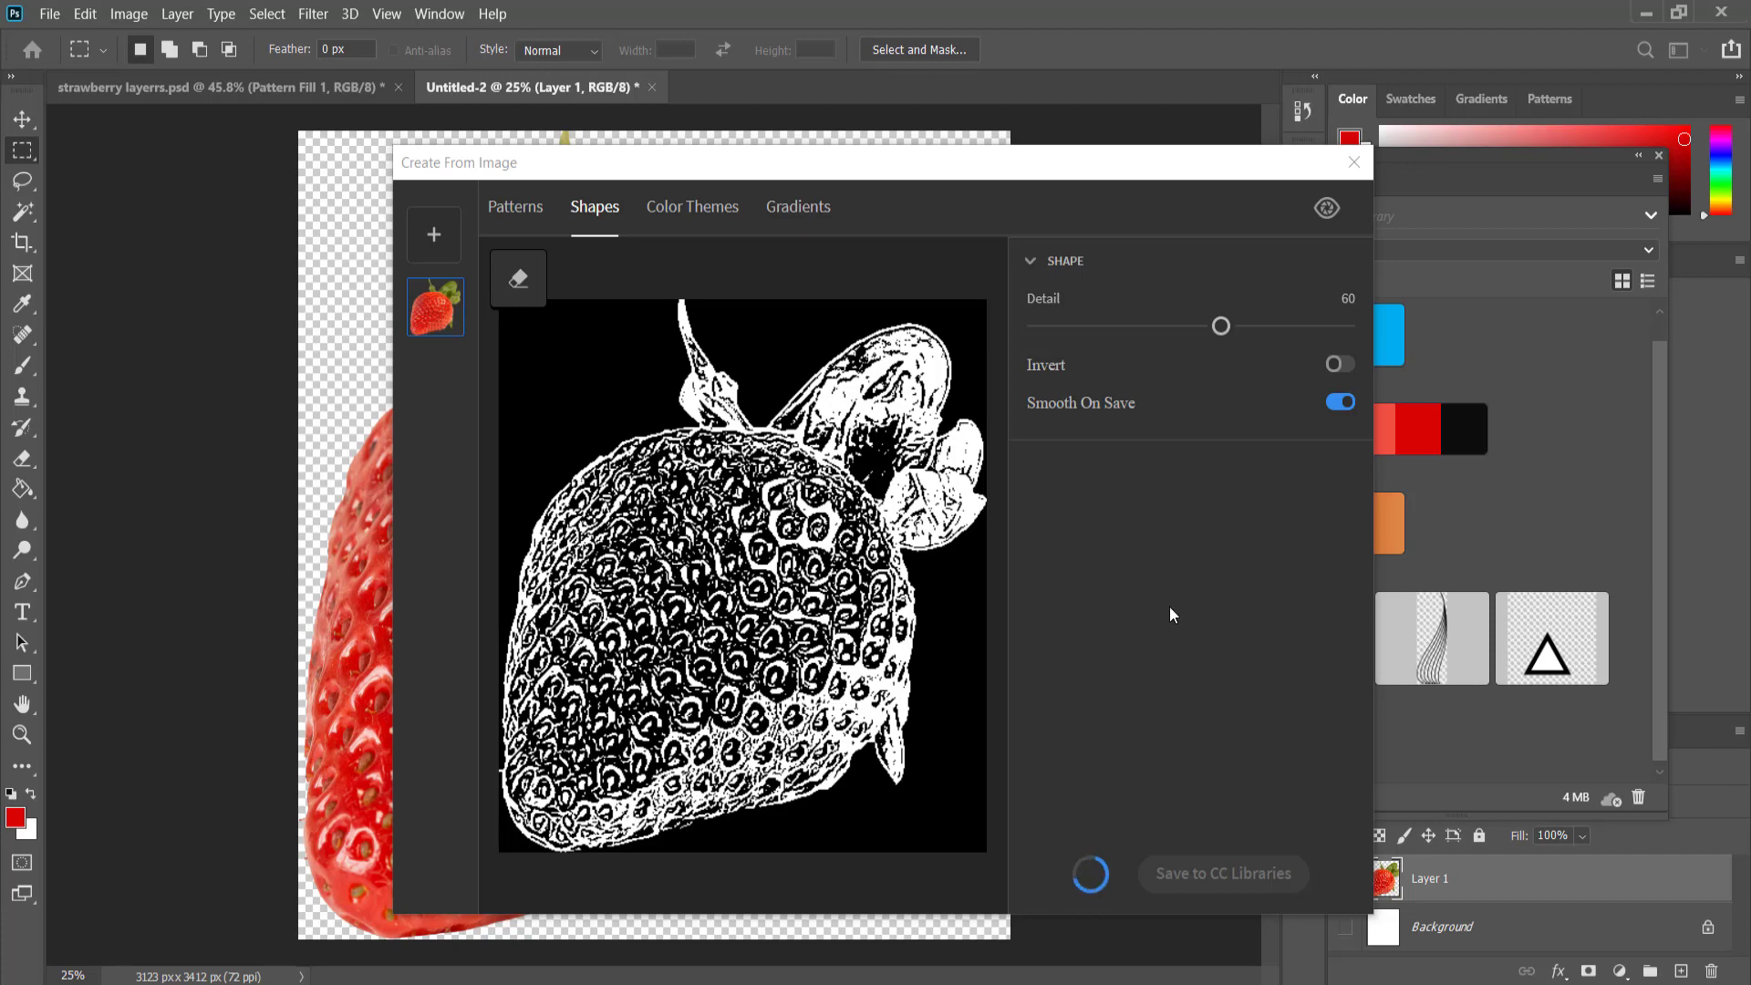
Review the swatches of the Colorful color theme extracted from the strawberry.
{"action": "left_click", "coordinate": [698, 217]}
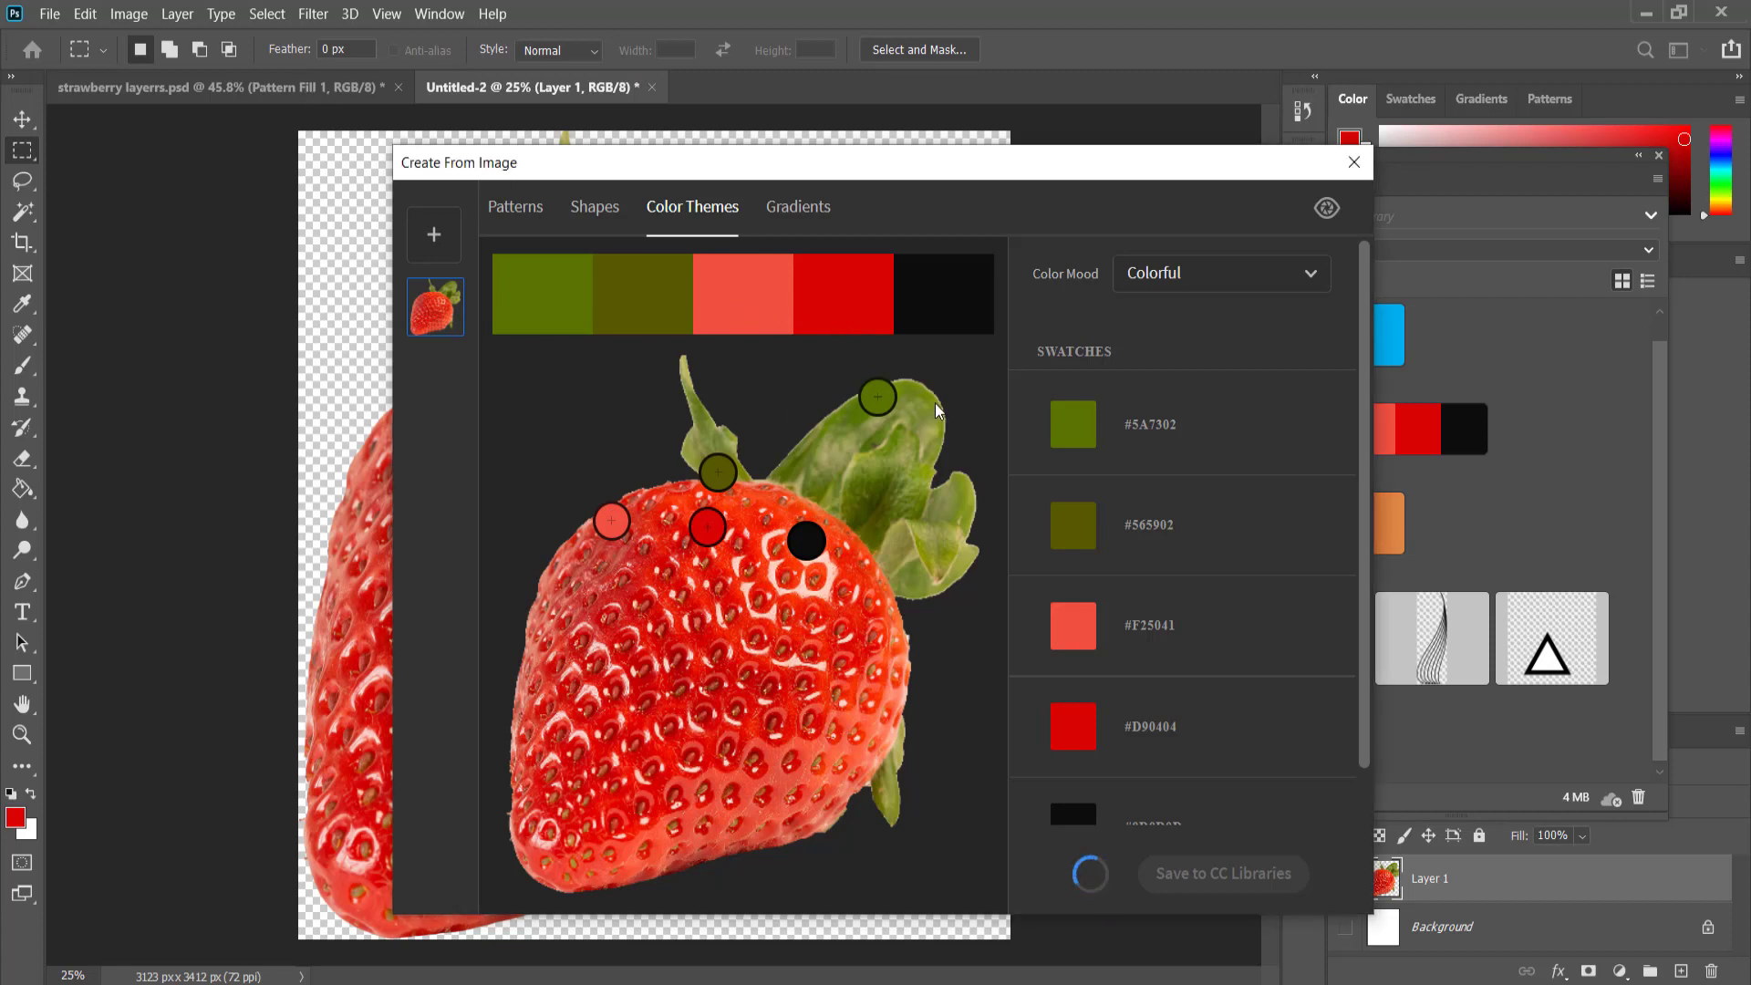
{"action": "scroll", "coordinate": [1186, 721], "scroll_direction": "down", "scroll_amount": 1}
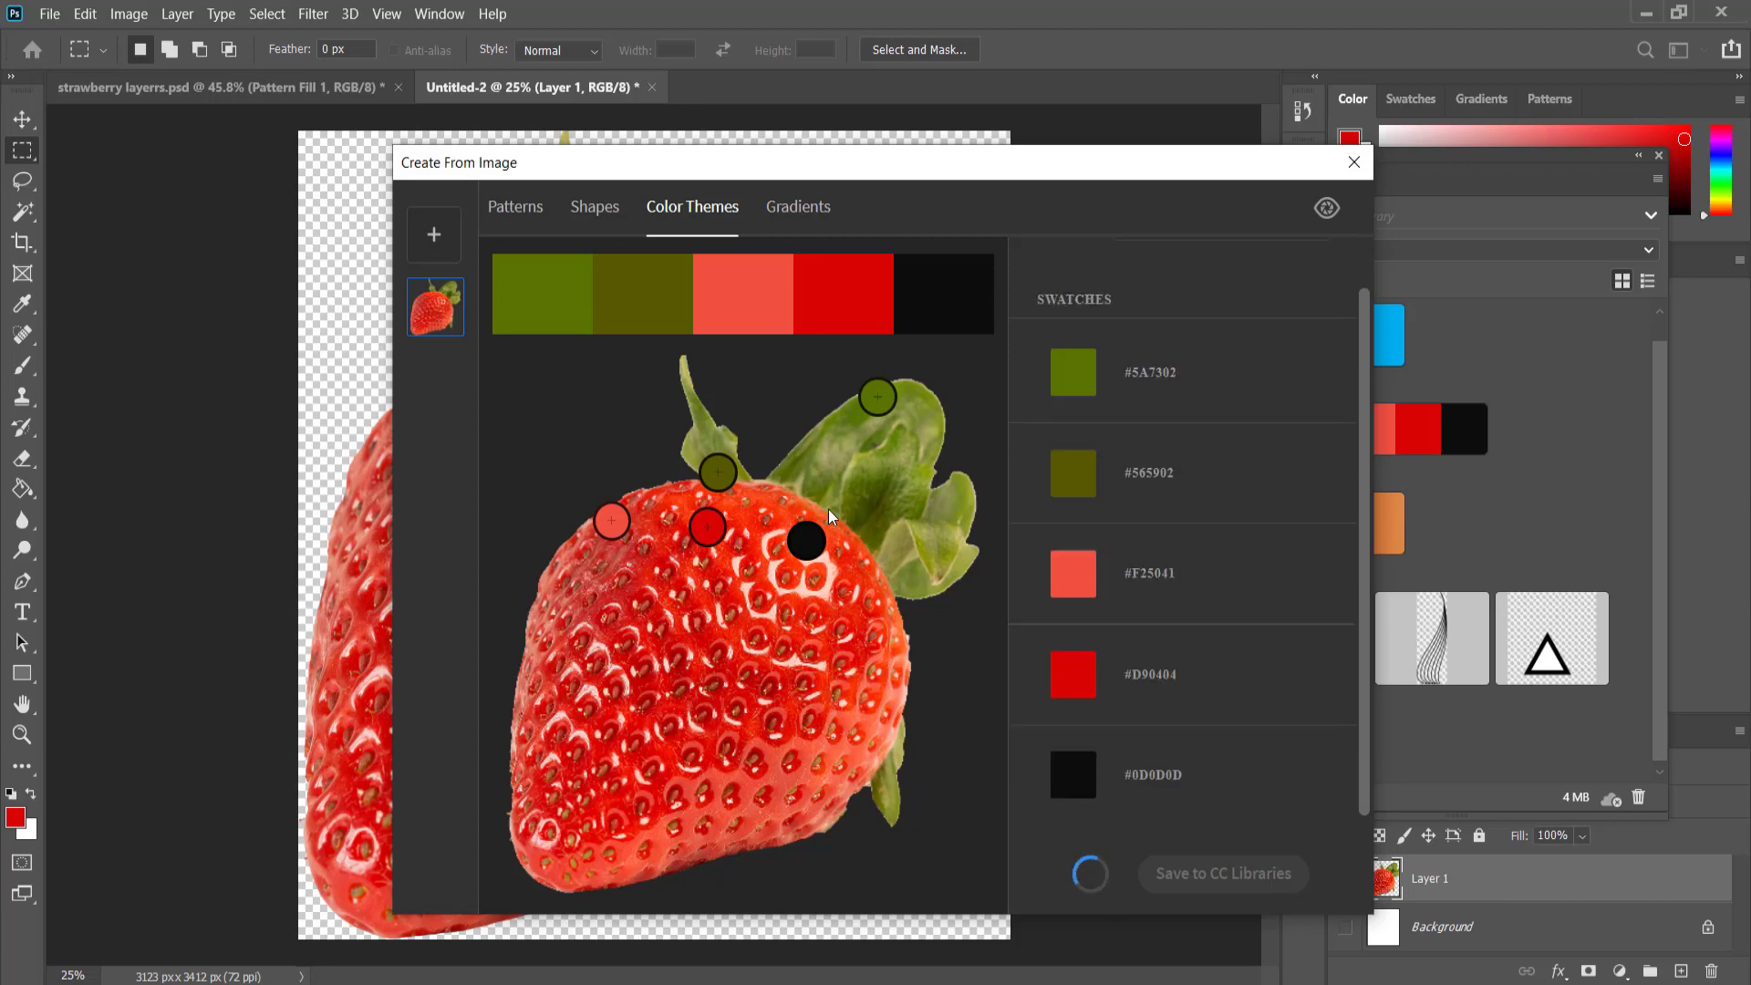
Try building a gradient by placing stops on the strawberry for #BA4031, #FC4D2F and #BC0000, then changing the number of stops.
{"action": "left_click", "coordinate": [800, 209]}
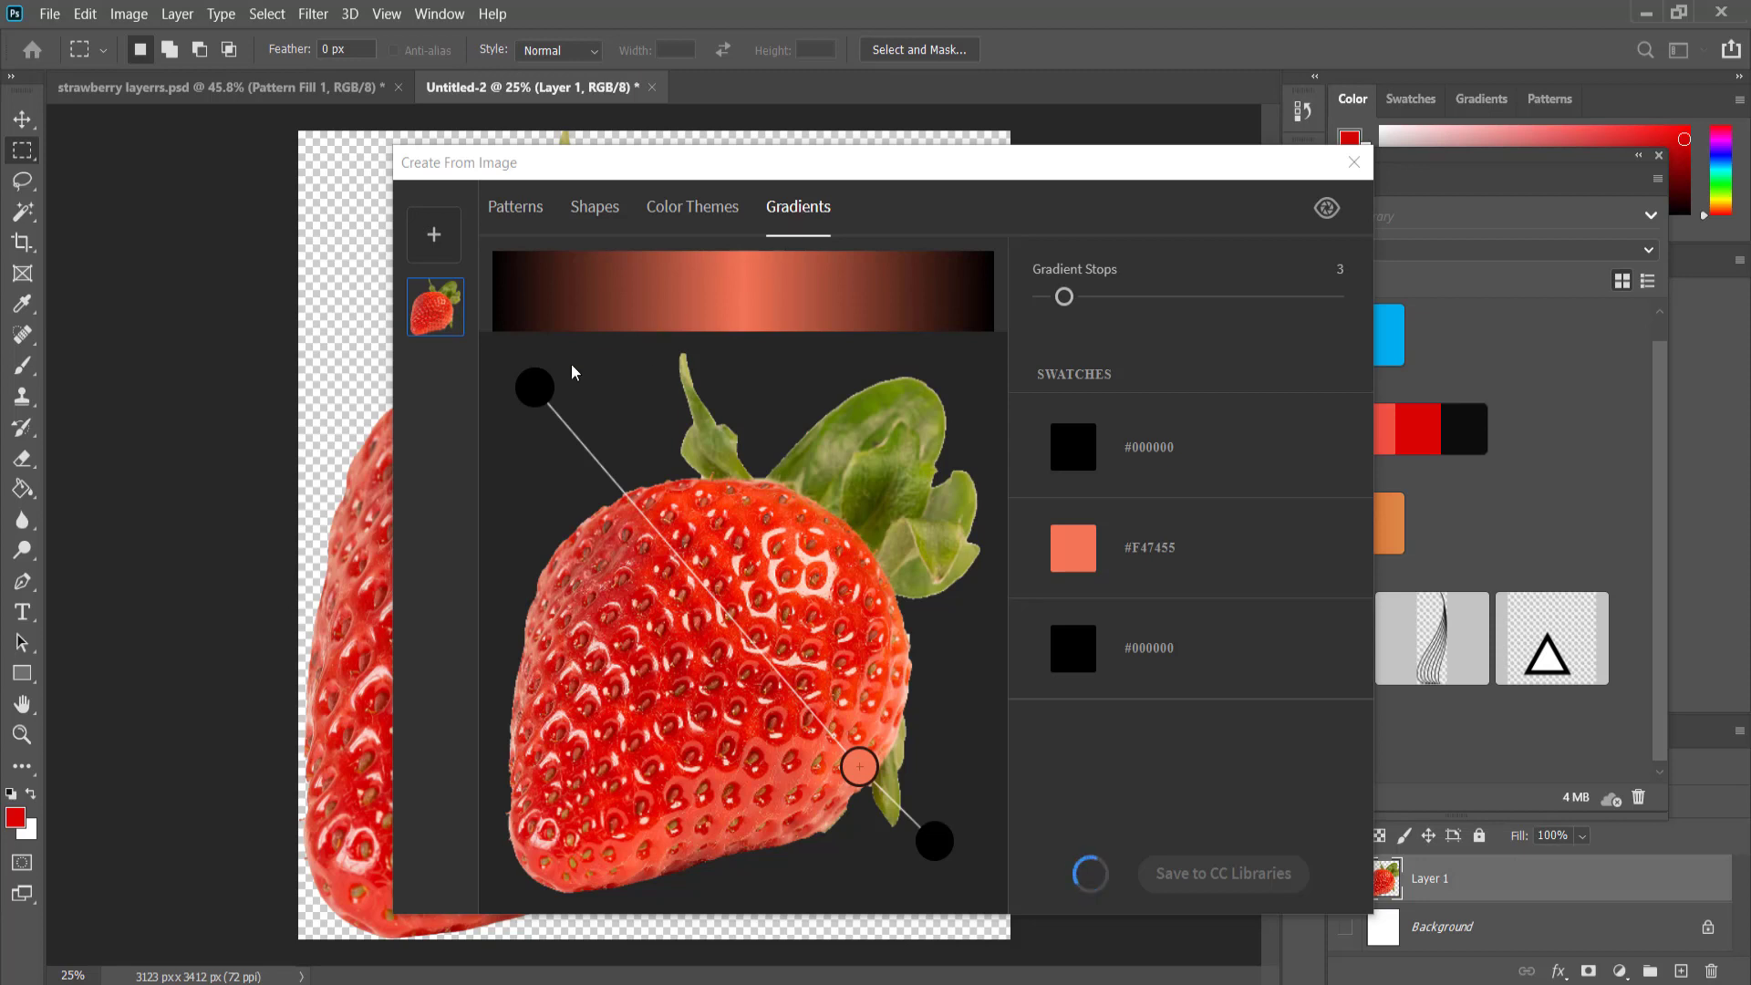
{"action": "left_click_drag", "start_coordinate": [544, 398], "coordinate": [575, 568]}
{"action": "left_click_drag", "start_coordinate": [859, 767], "coordinate": [792, 568]}
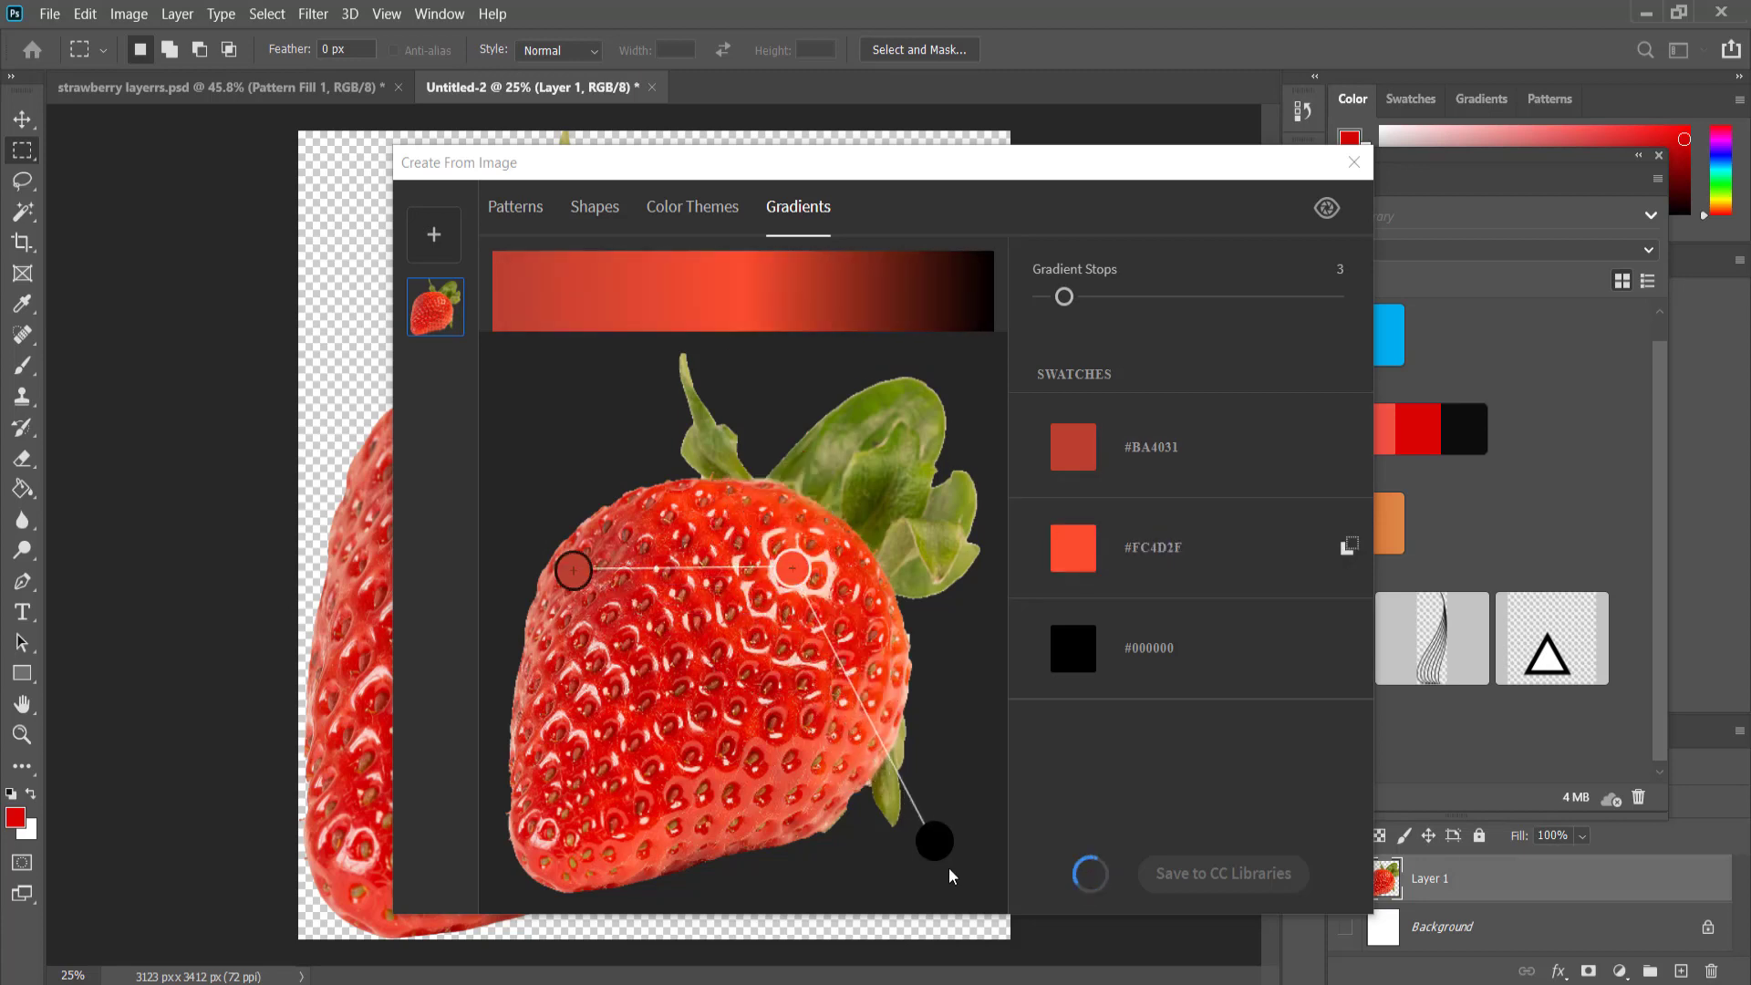
{"action": "left_click_drag", "start_coordinate": [935, 841], "coordinate": [805, 740]}
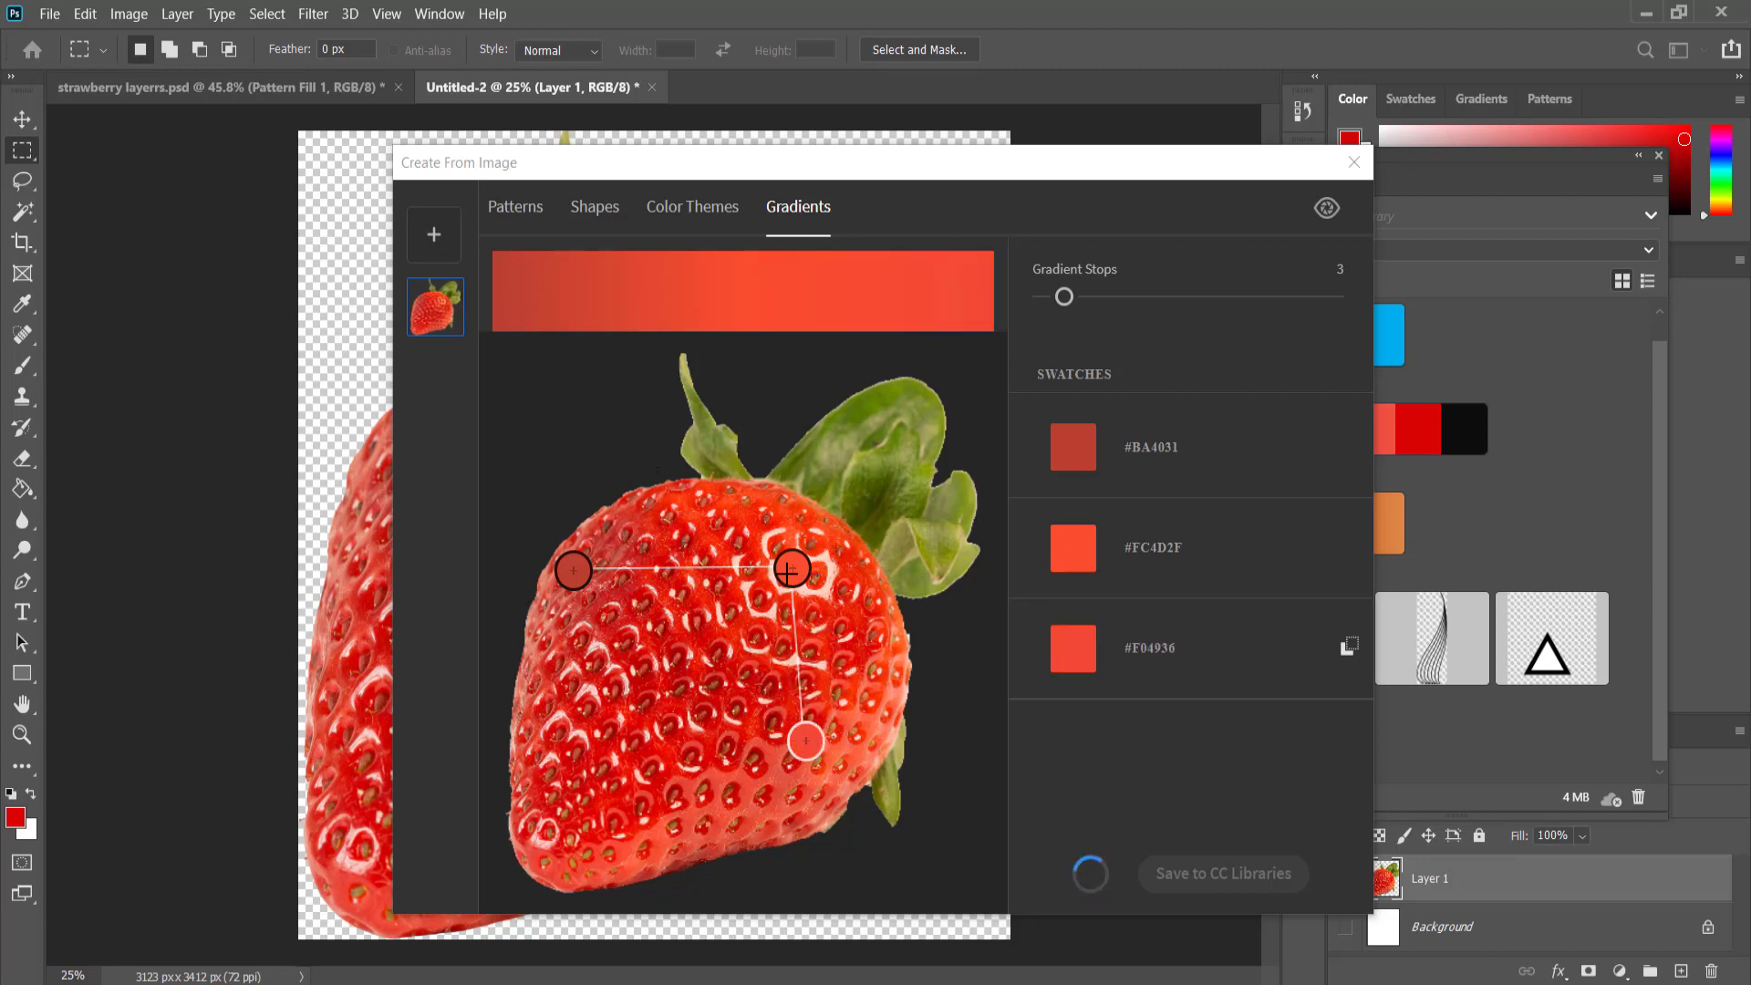
{"action": "left_click_drag", "start_coordinate": [805, 740], "coordinate": [769, 736]}
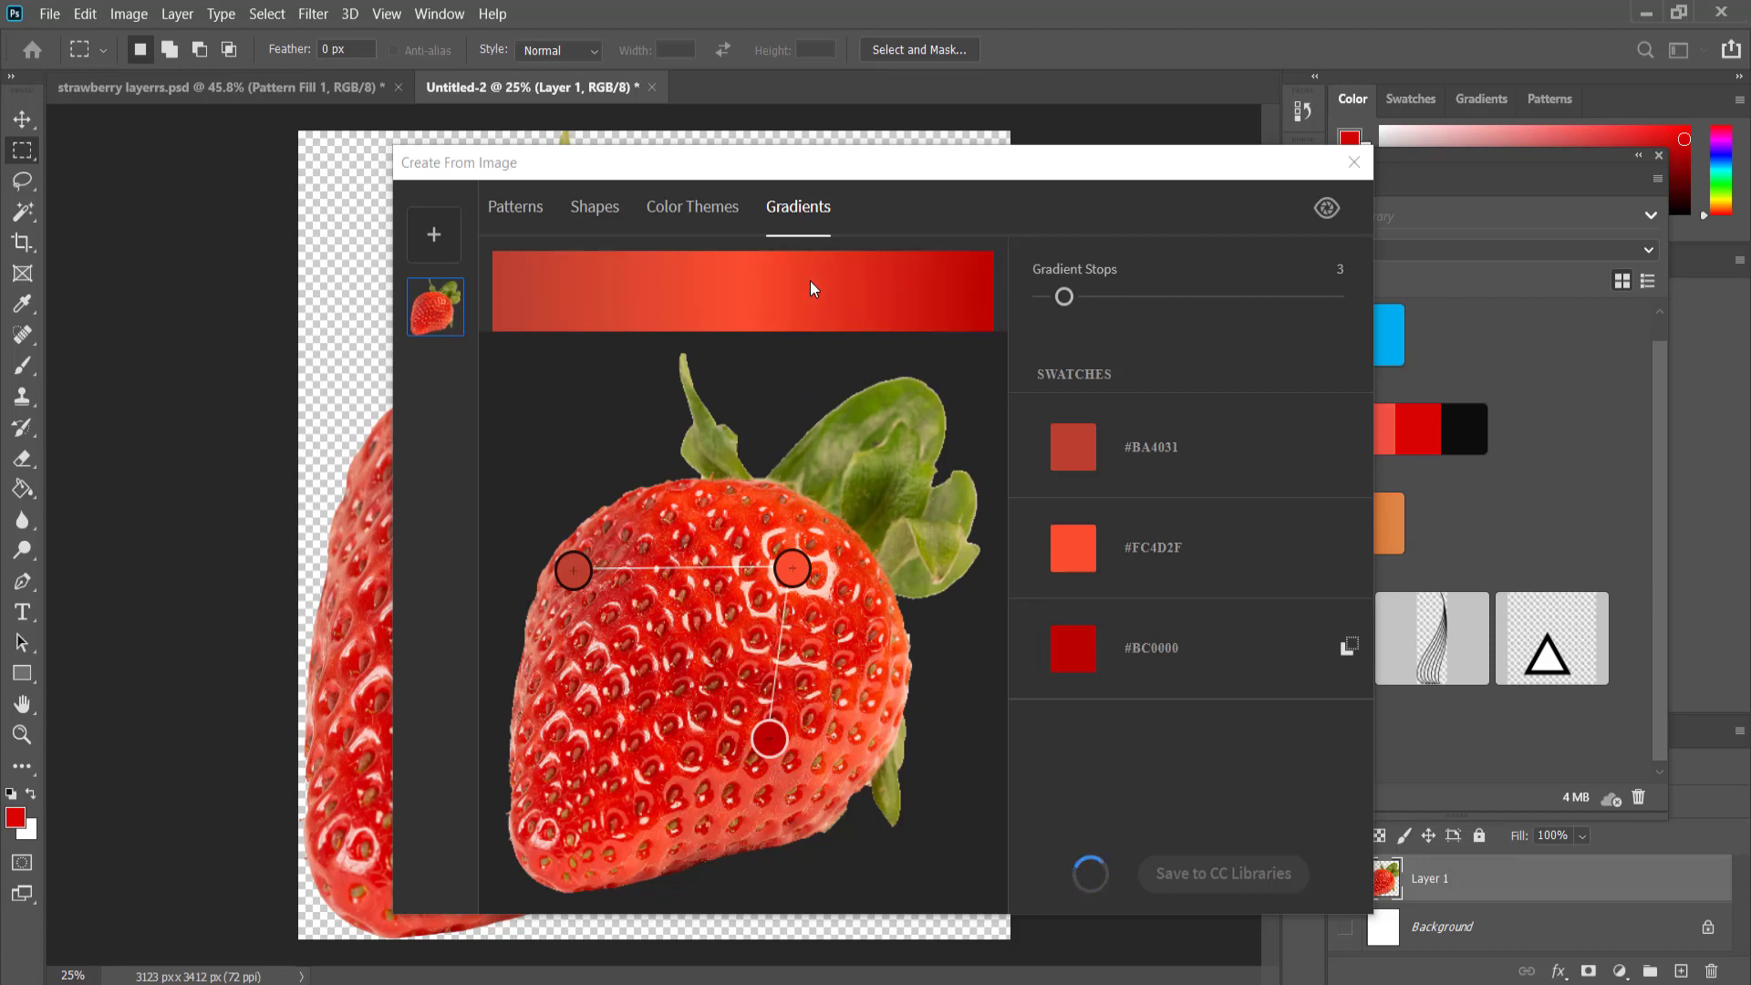
{"action": "left_click_drag", "start_coordinate": [1064, 296], "coordinate": [1133, 291]}
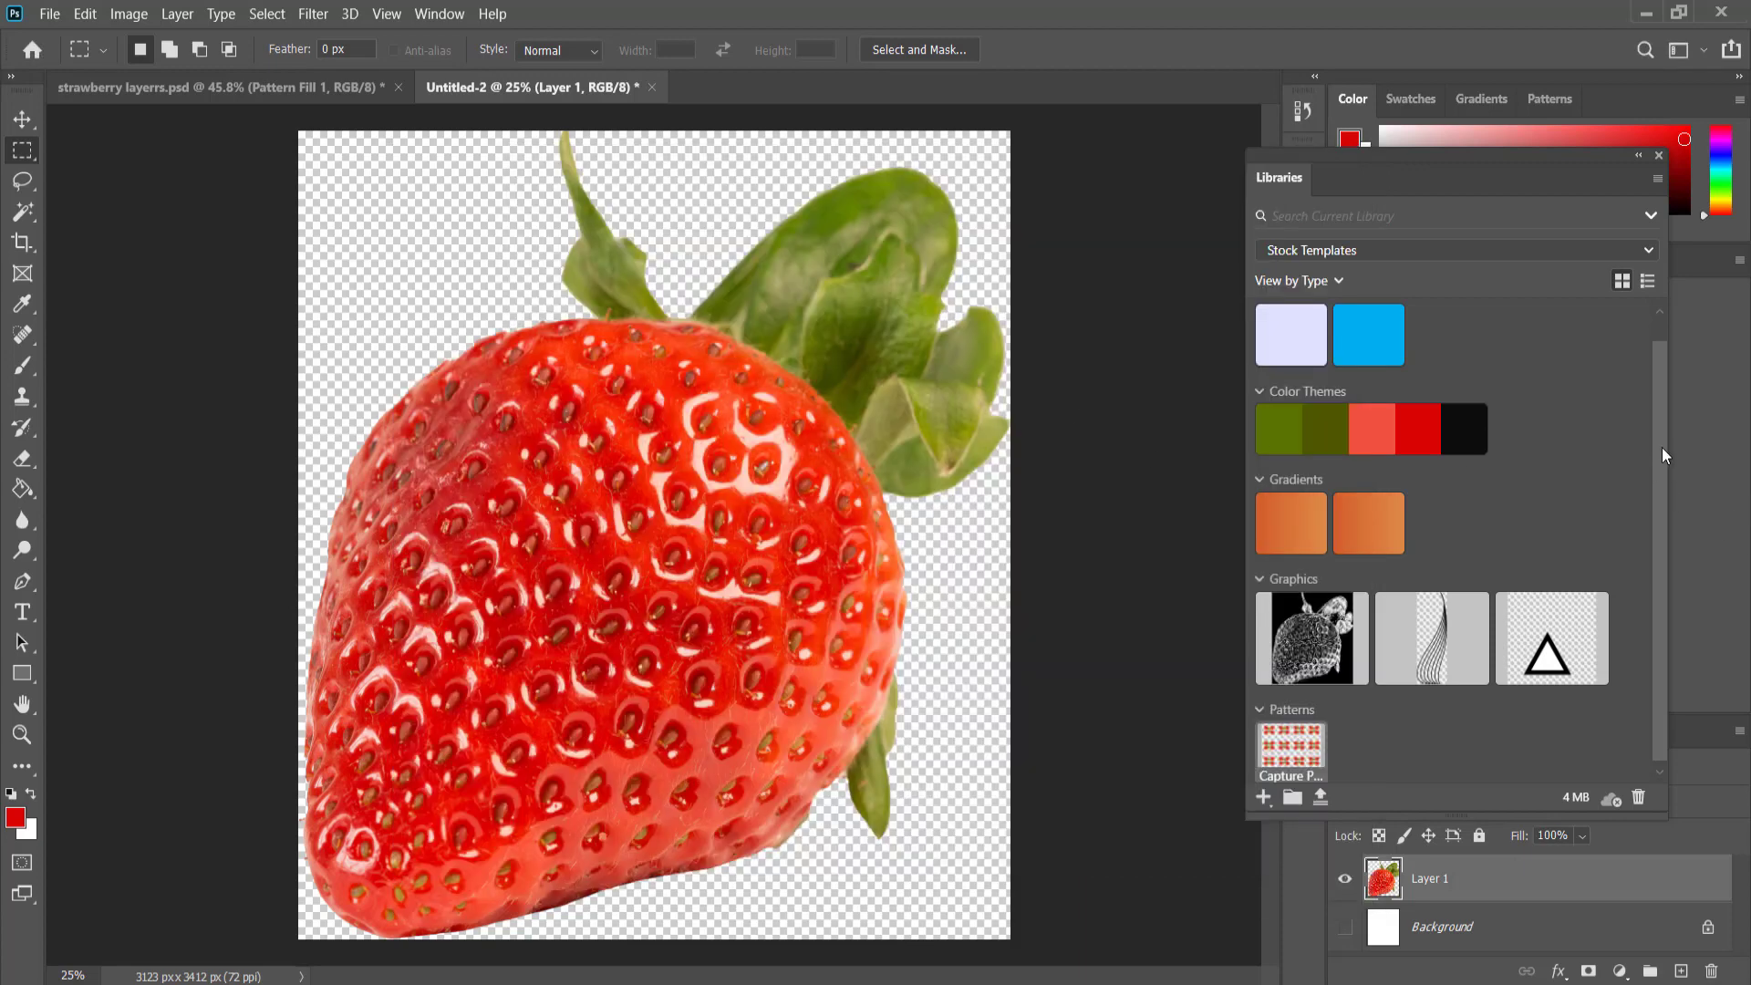
Create a new blank document 1920 pixels wide and 1080 pixels high at 300 pixels/inch with a white background.
{"action": "scroll", "coordinate": [1660, 492], "scroll_direction": "down", "scroll_amount": 1}
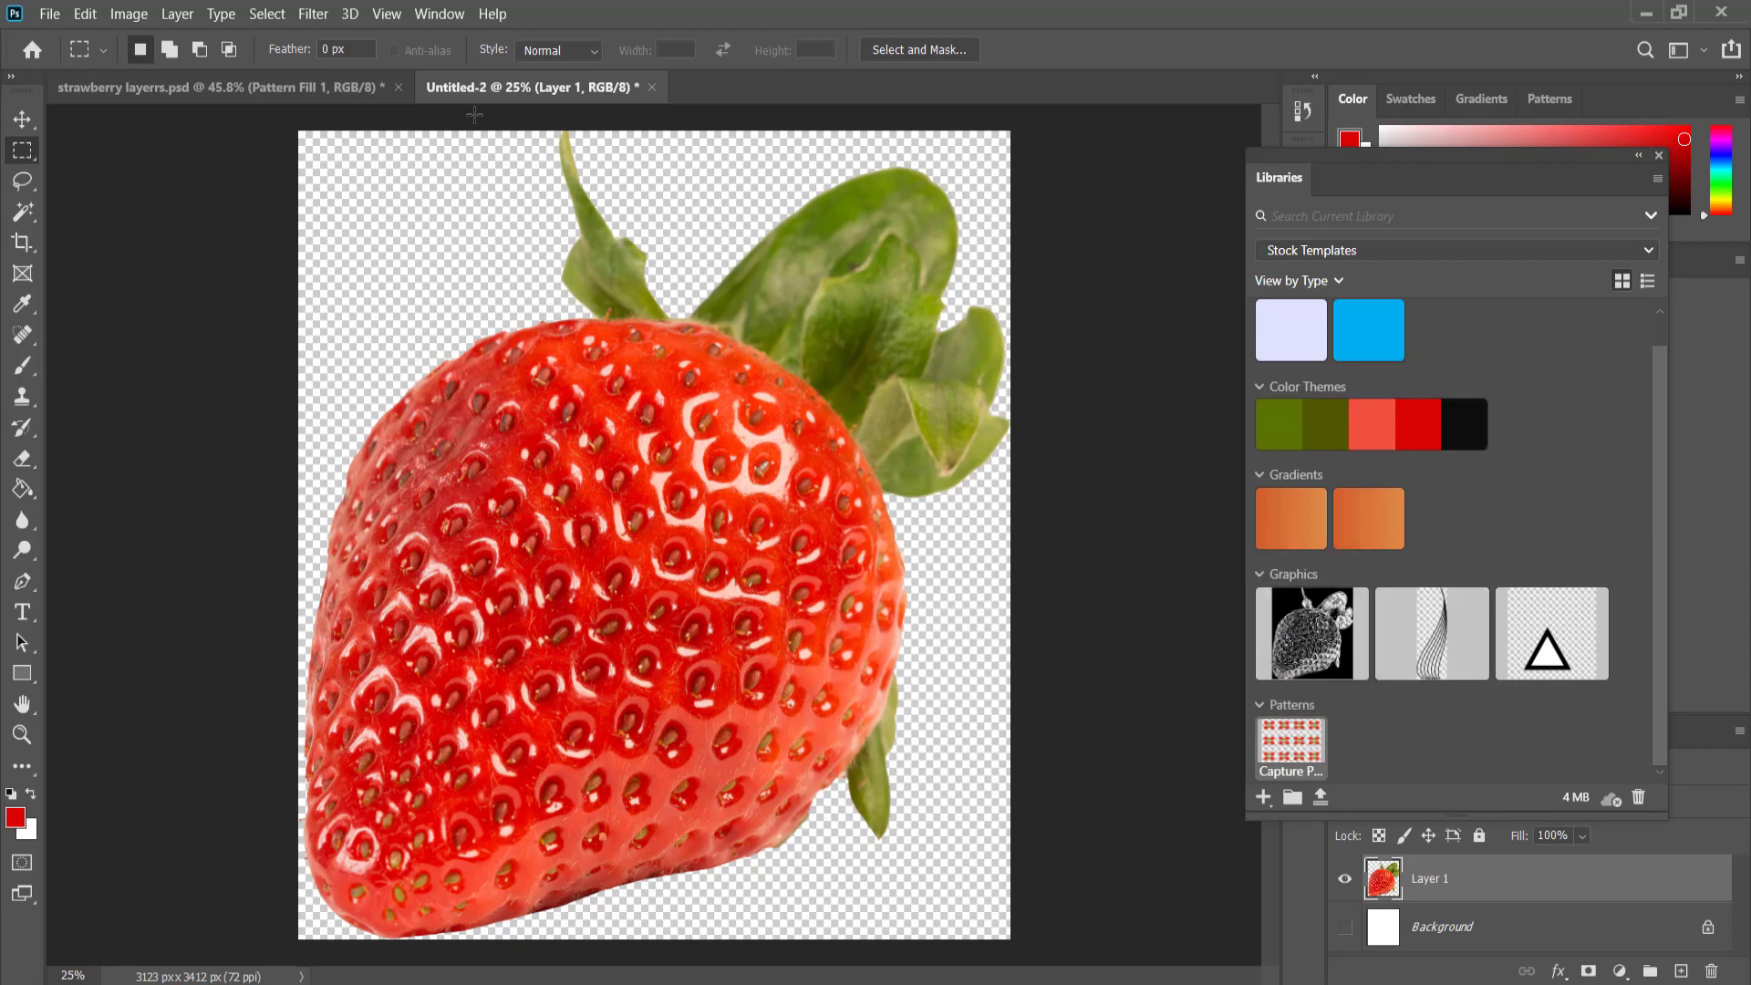
{"action": "left_click", "coordinate": [49, 15]}
{"action": "left_click", "coordinate": [73, 37]}
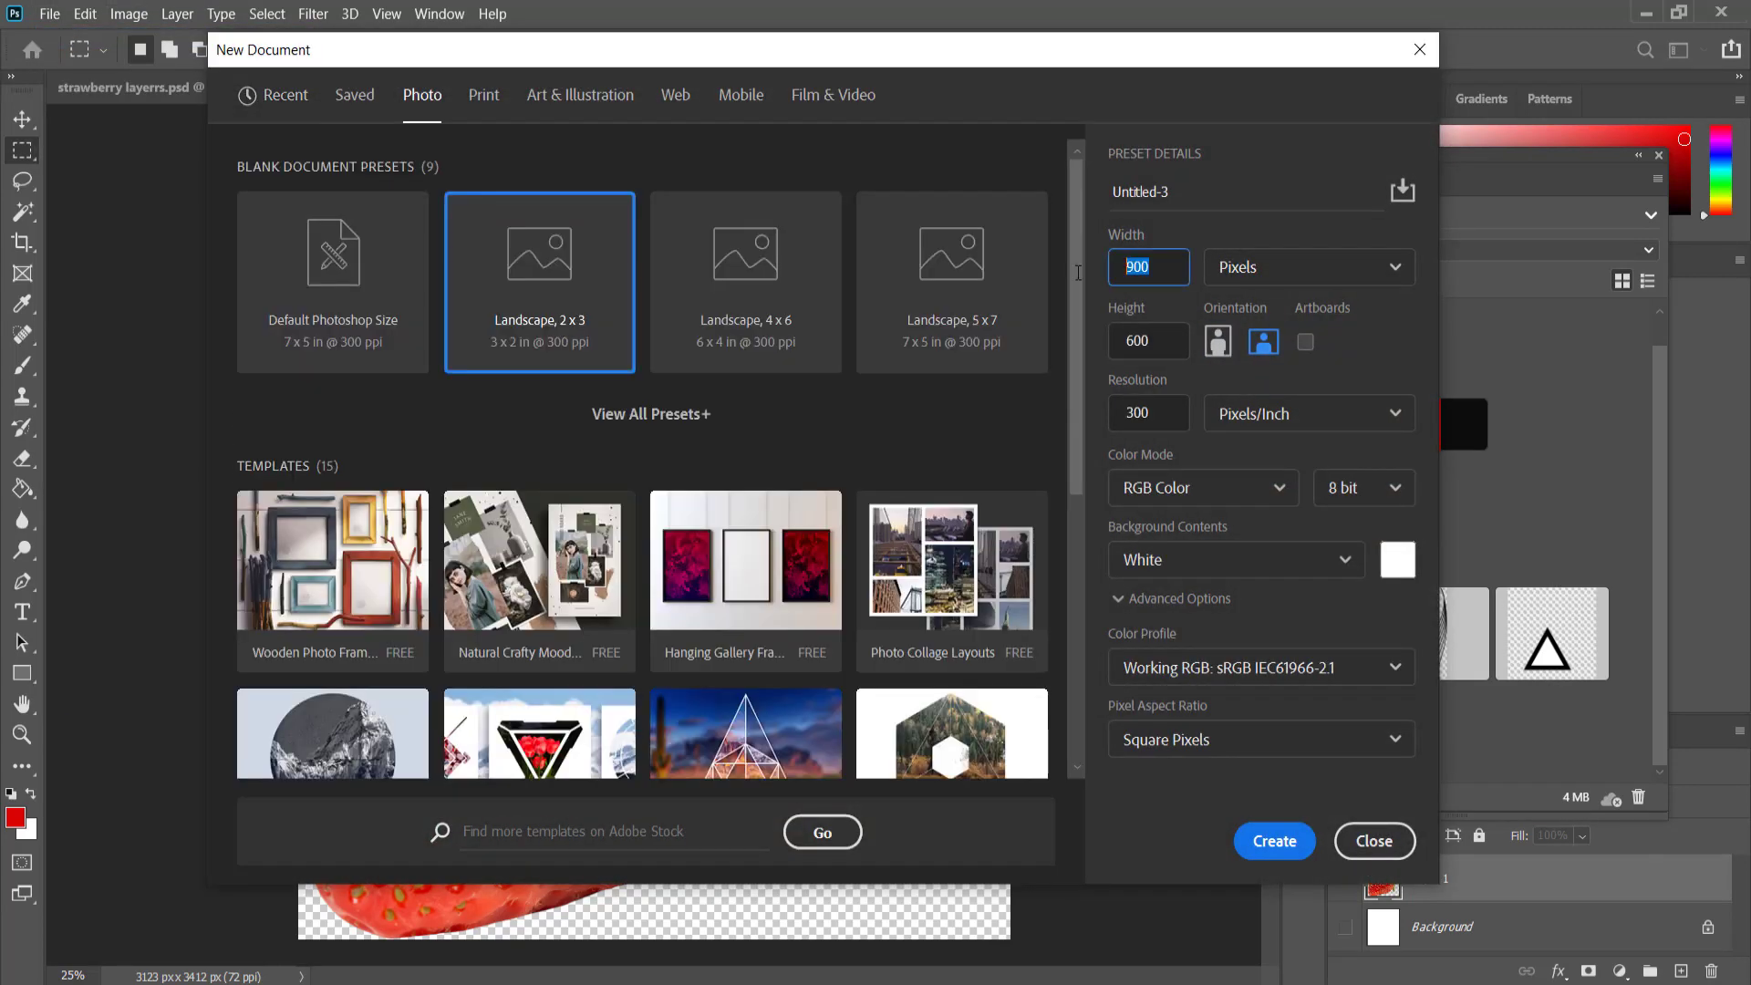
{"action": "type", "text": "1920"}
{"action": "key", "text": "Tab"}
{"action": "key", "text": "Tab"}
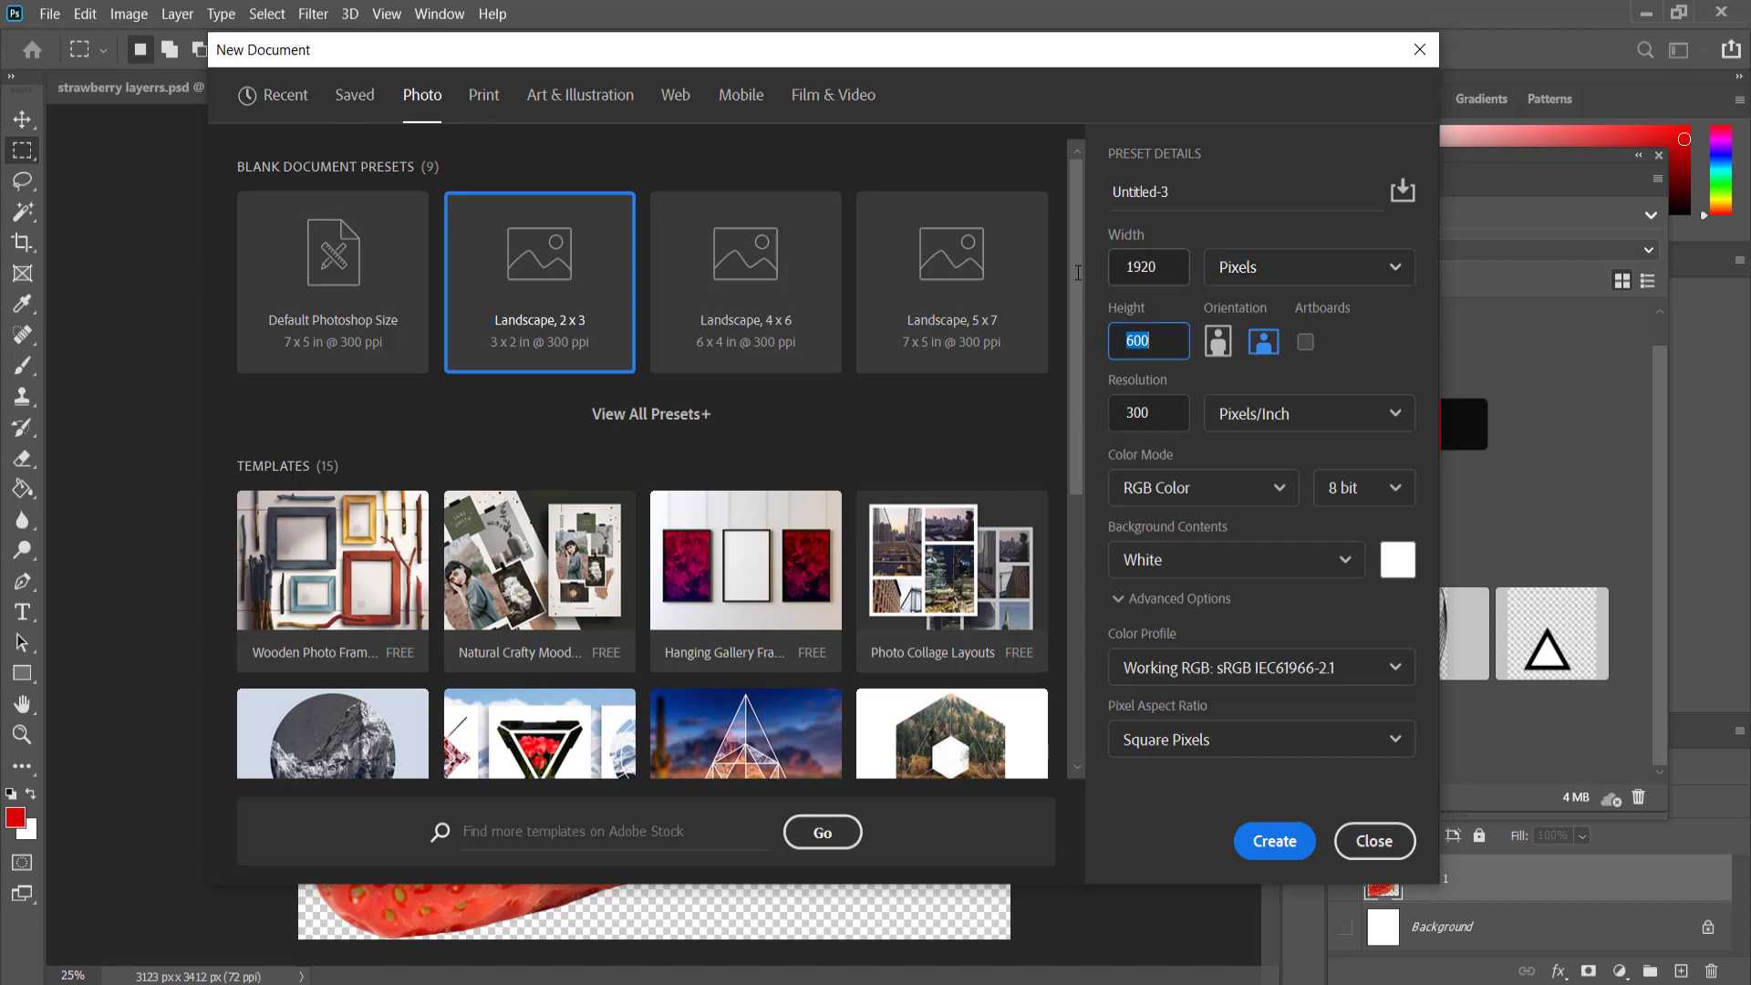
{"action": "type", "text": "1080"}
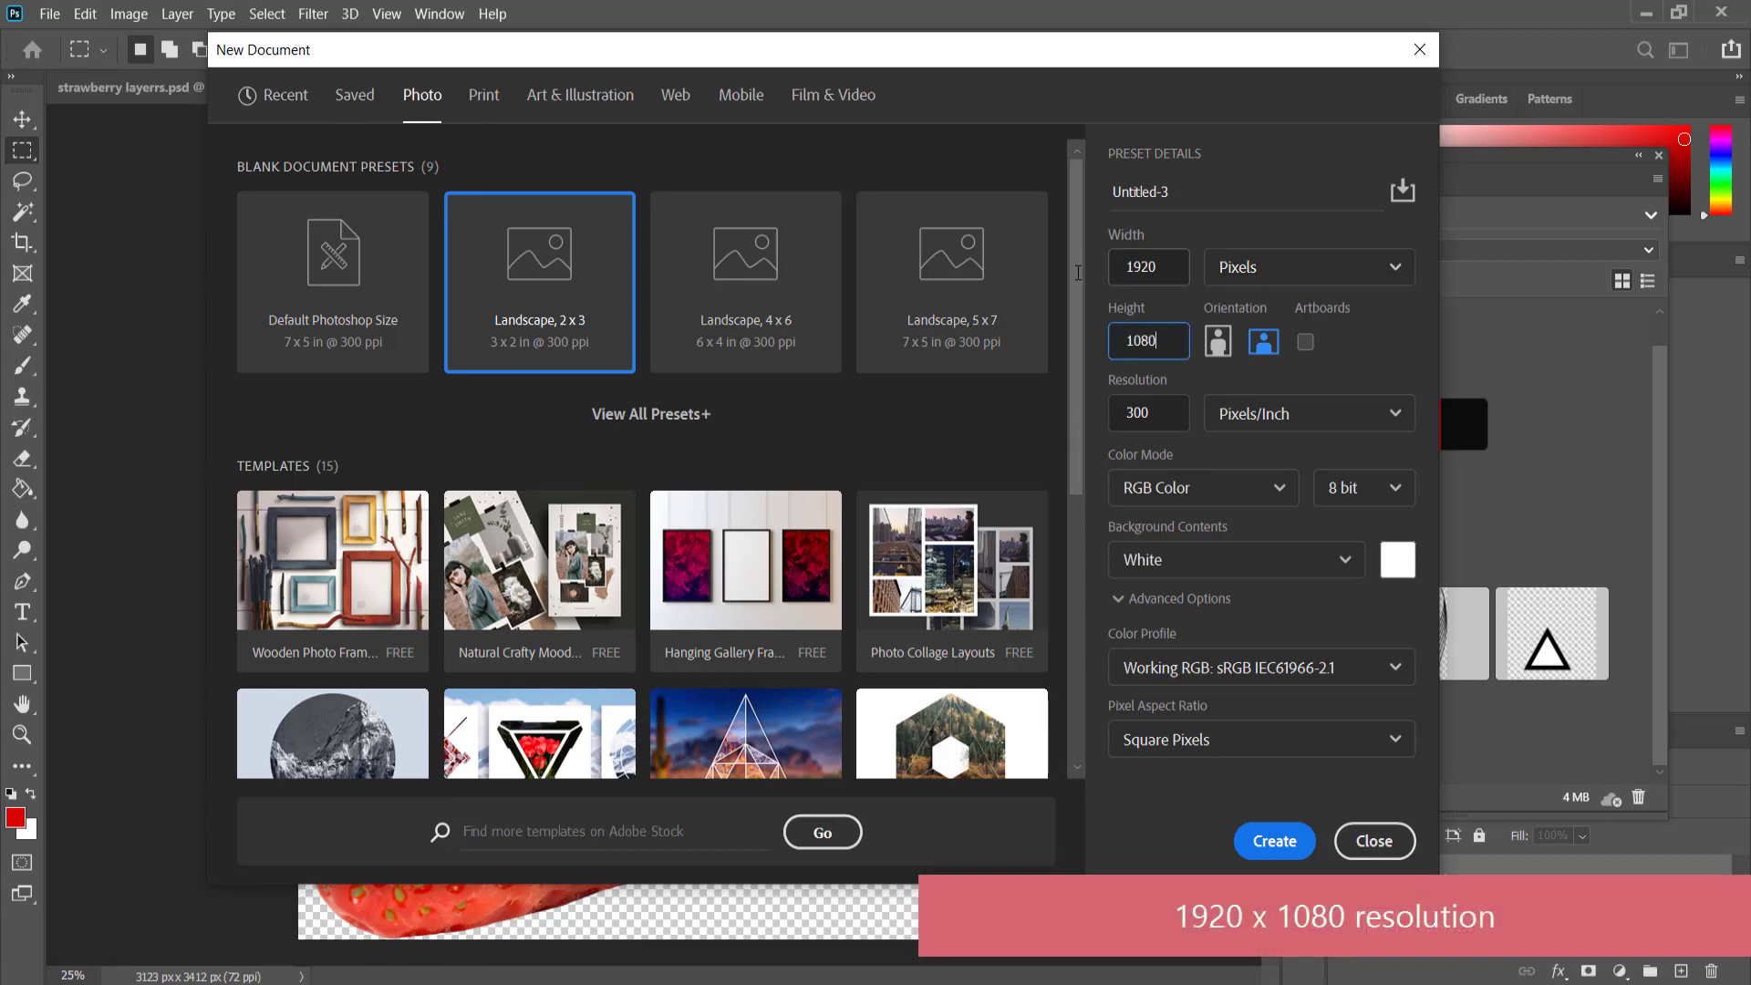
{"action": "left_click", "coordinate": [1276, 842]}
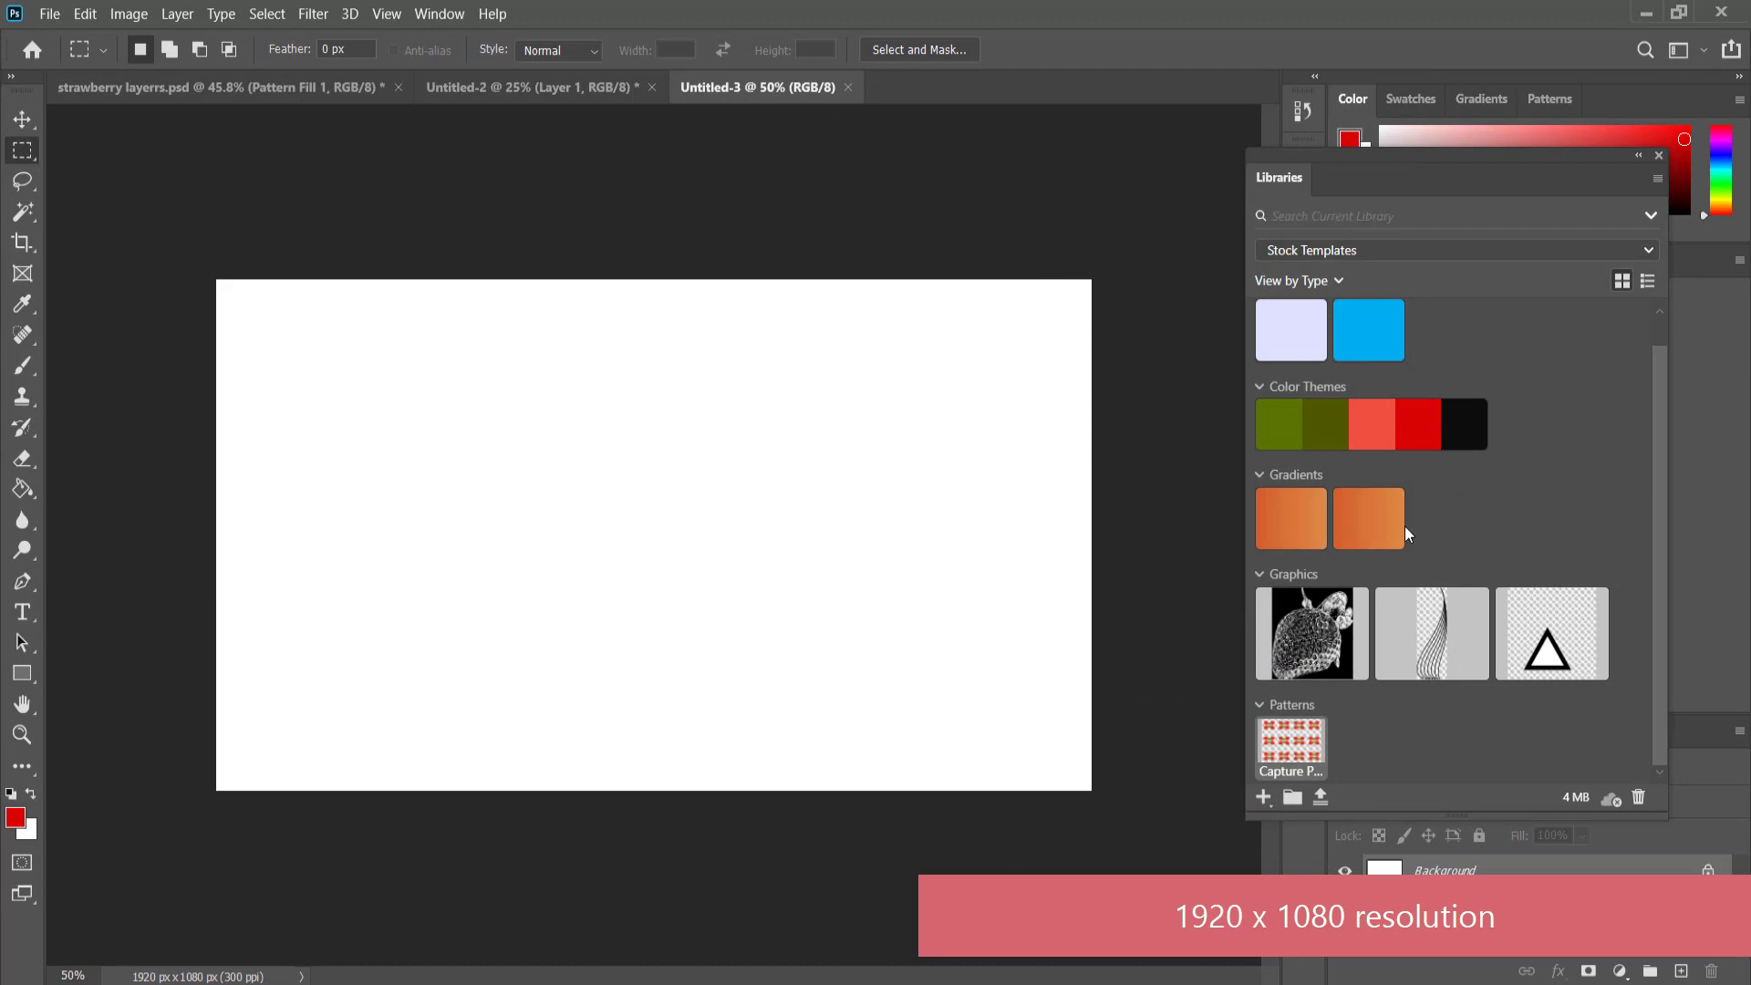
Fill the new canvas with the captured strawberry pattern at 25% scale and move the pattern left and slightly up.
{"action": "left_click", "coordinate": [1297, 747]}
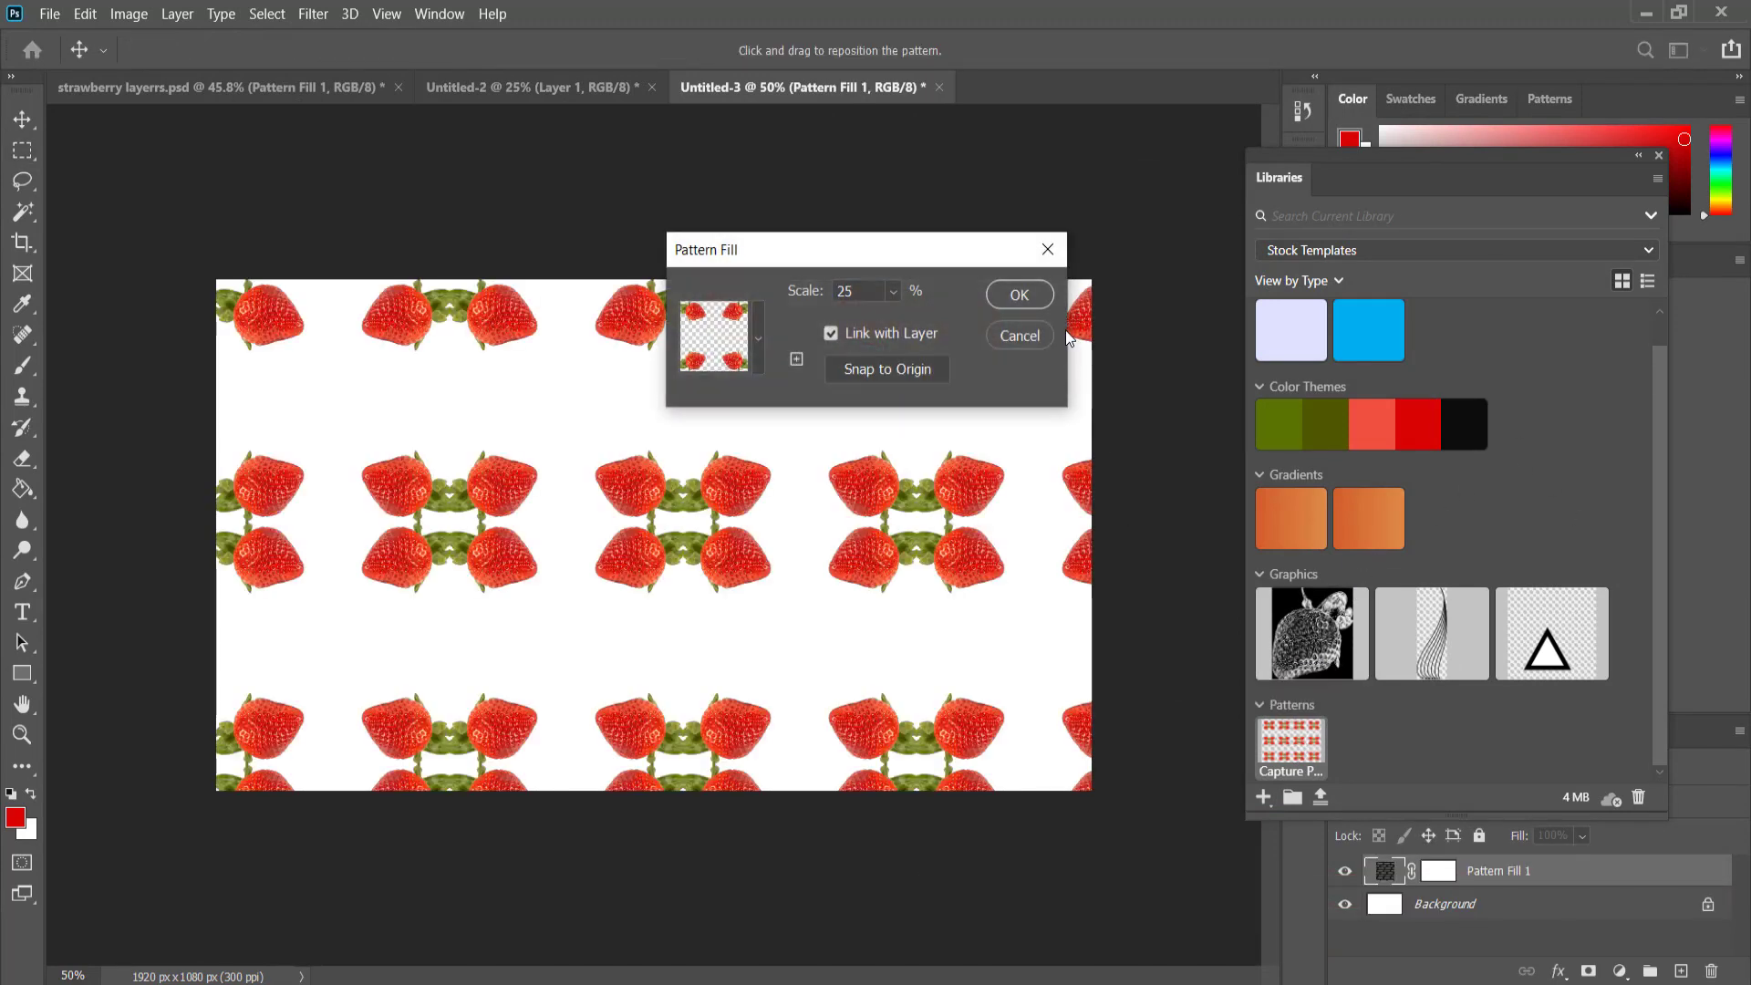
{"action": "left_click", "coordinate": [1017, 294]}
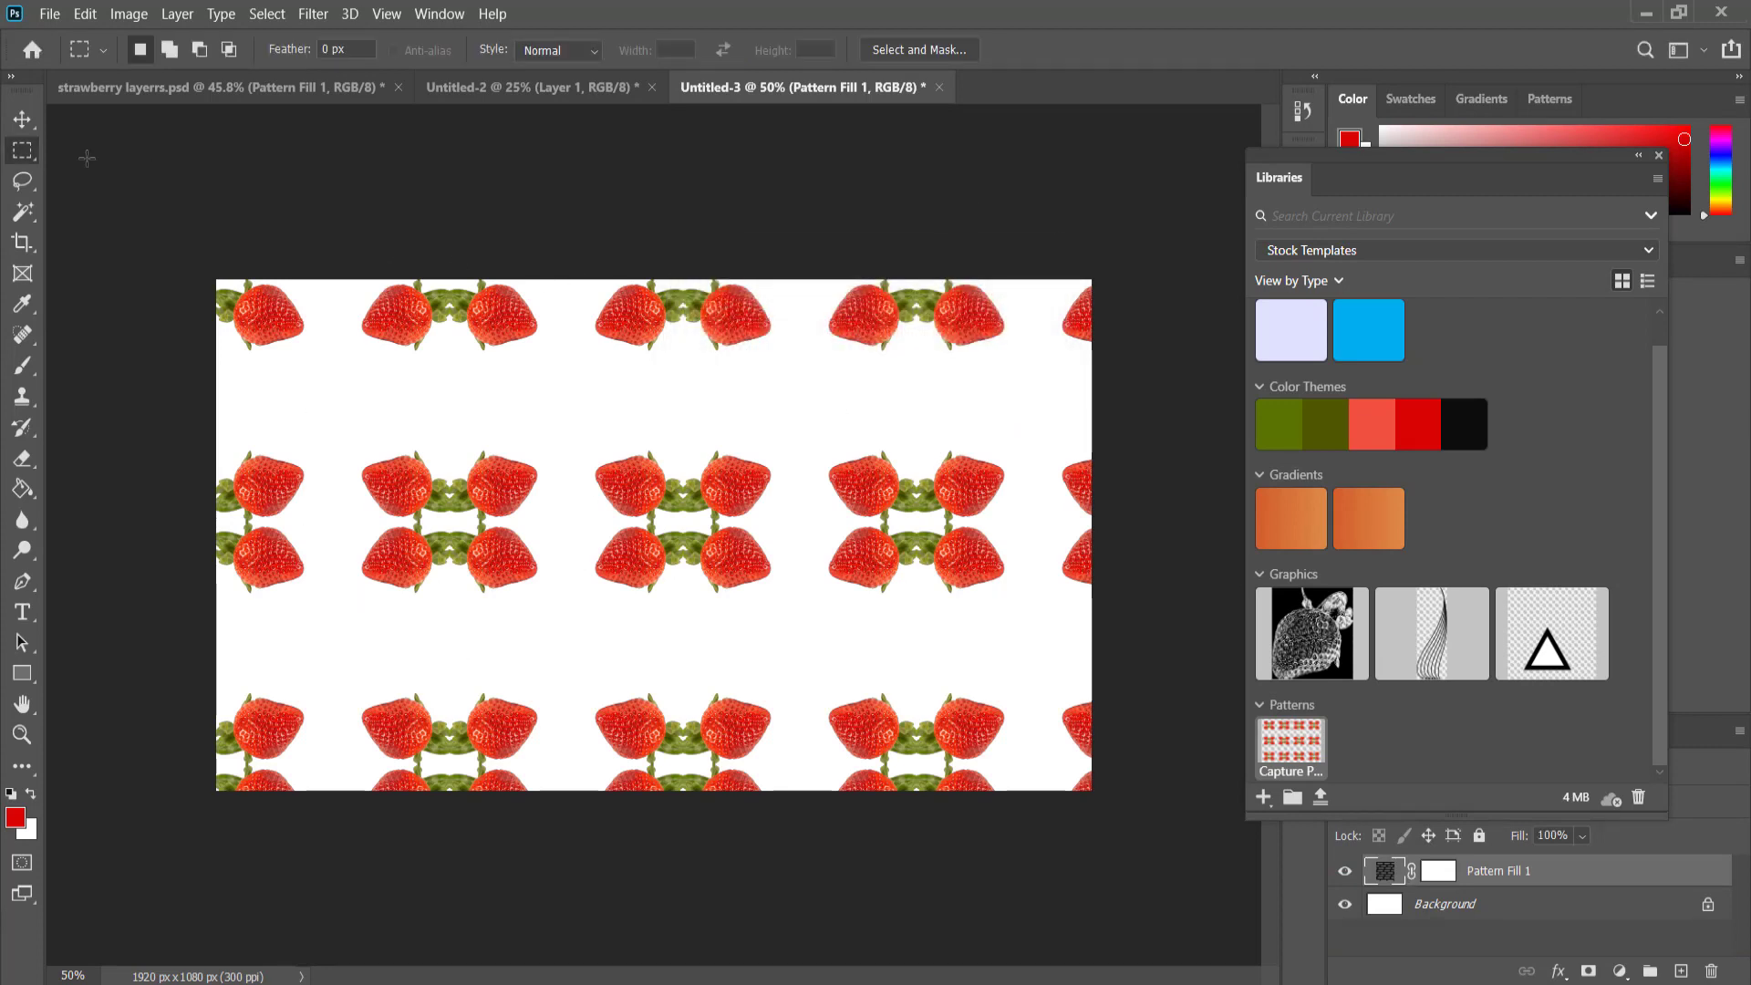
{"action": "left_click", "coordinate": [22, 119]}
{"action": "left_click_drag", "start_coordinate": [676, 500], "coordinate": [315, 486]}
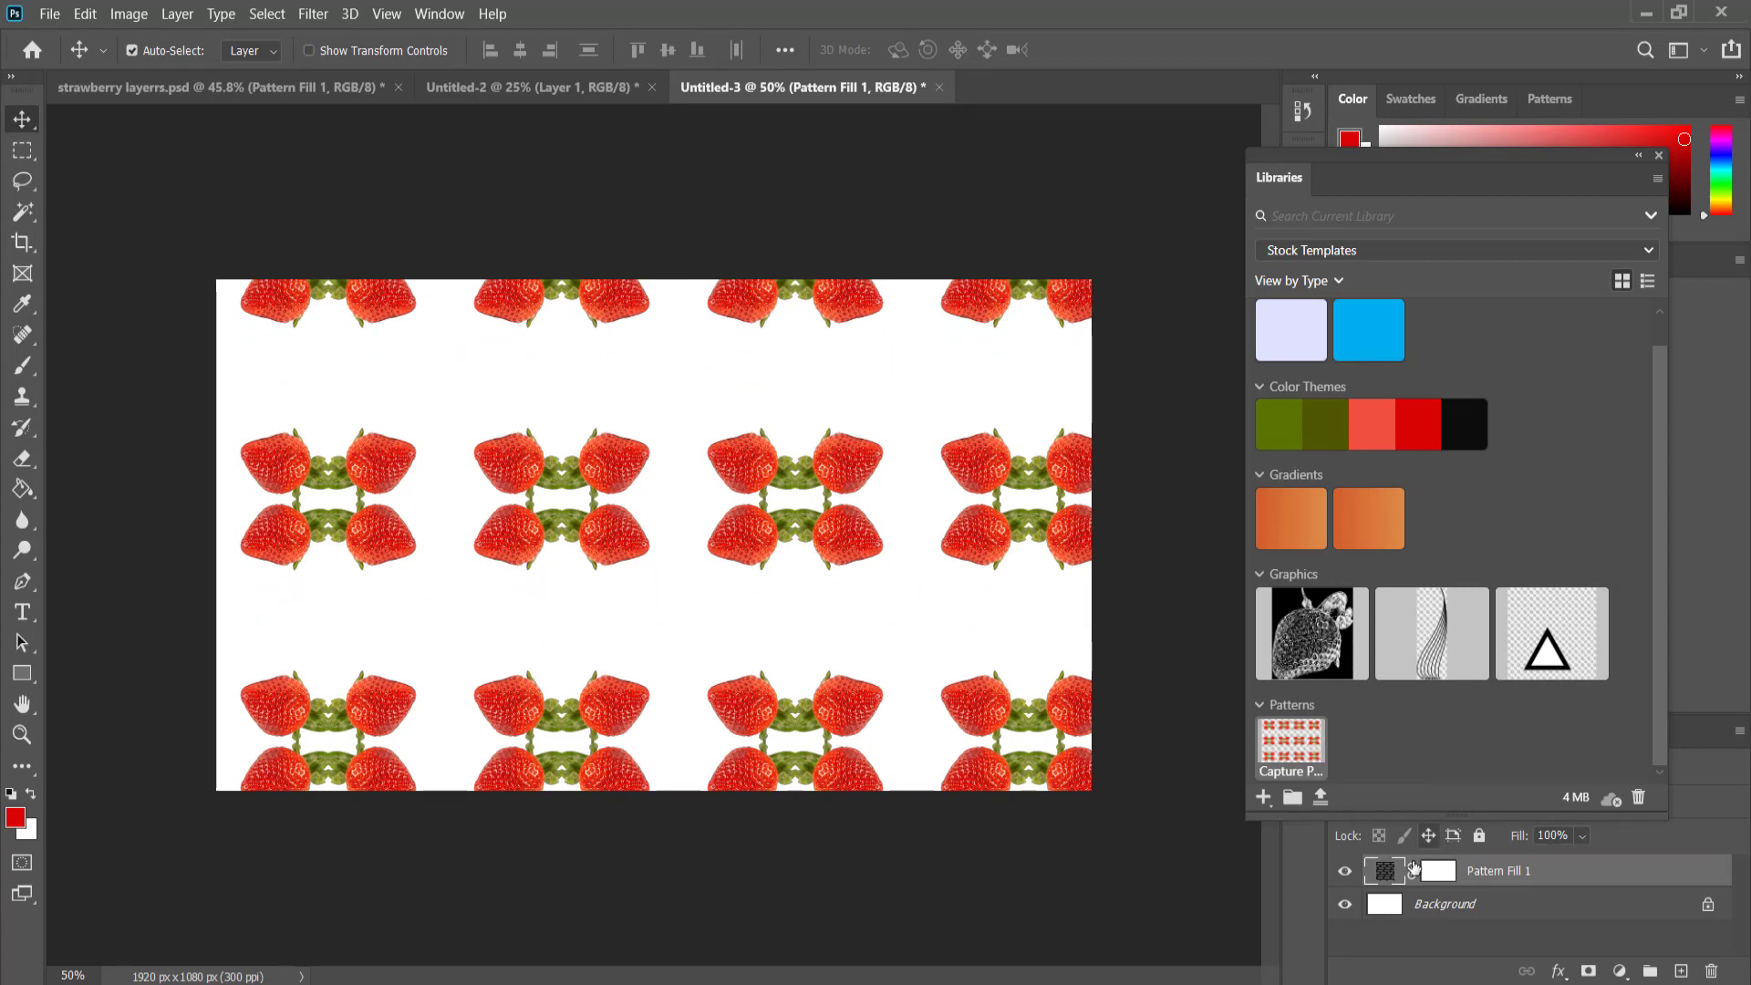
Set the pattern fill's scale to 30% and move the pattern up and slightly left so two complete rows fit on the canvas.
{"action": "double_click", "coordinate": [1384, 874]}
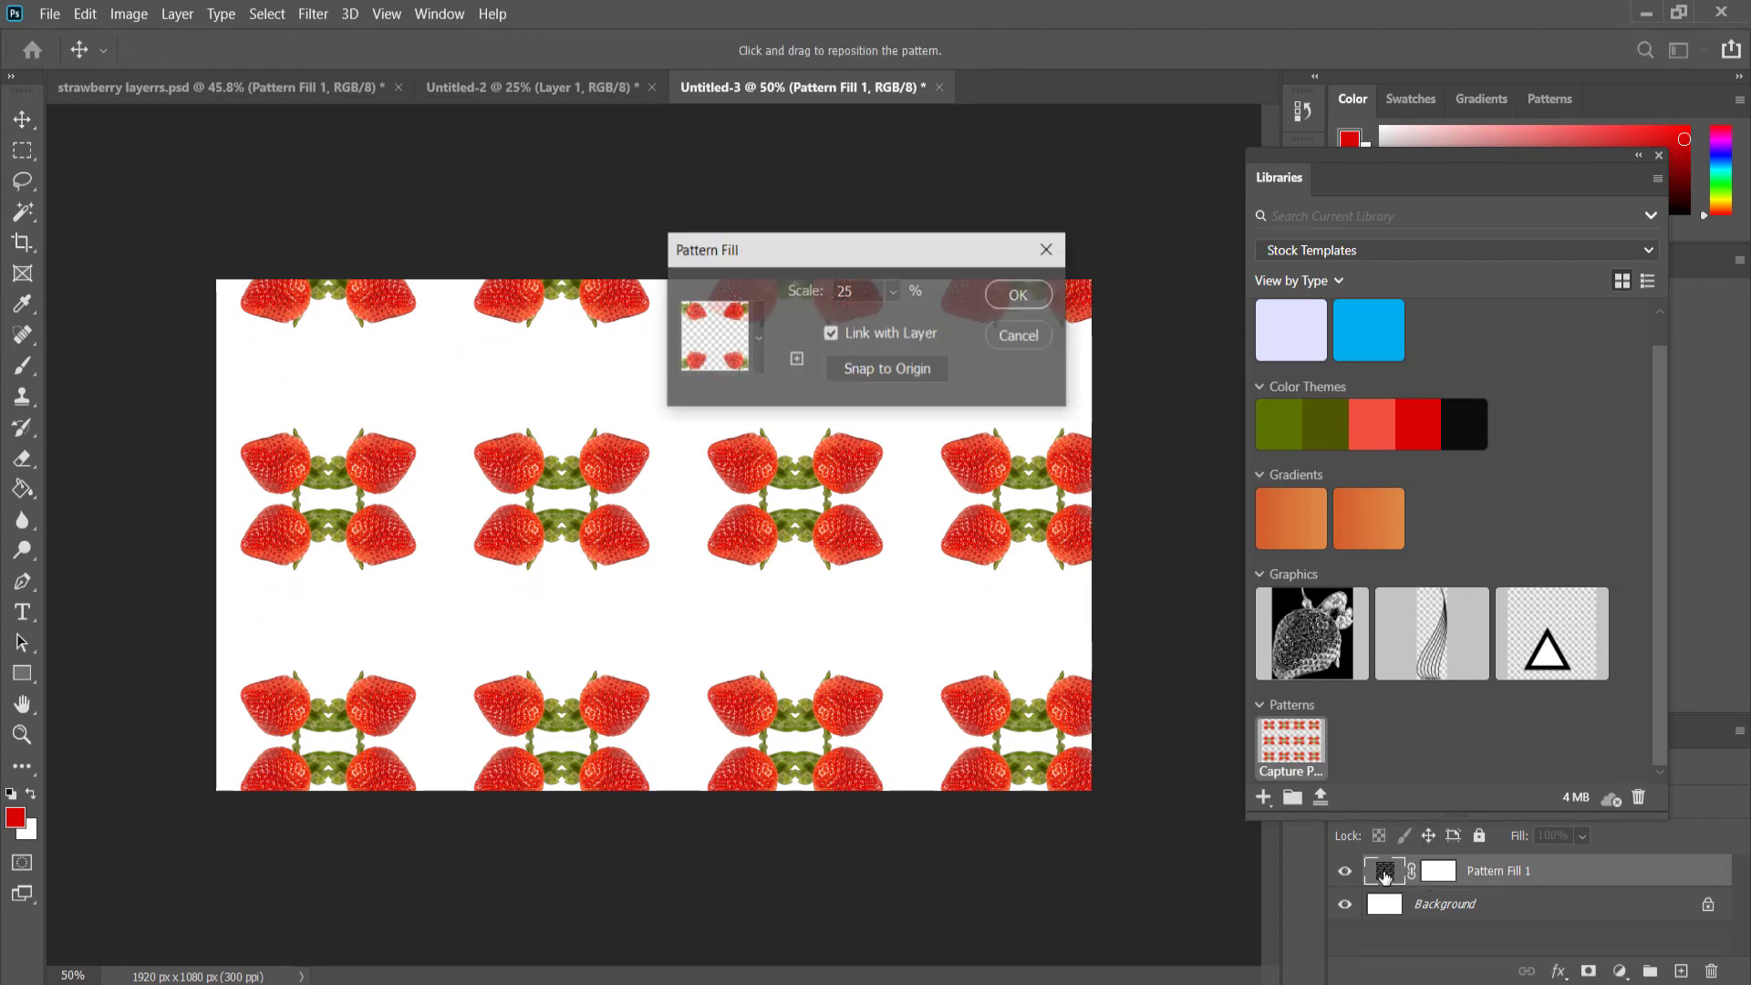
{"action": "left_click", "coordinate": [893, 292]}
{"action": "mouse_move", "coordinate": [883, 318]}
{"action": "left_mouse_down"}
{"action": "mouse_move", "coordinate": [901, 321]}
{"action": "mouse_move", "coordinate": [881, 320]}
{"action": "left_mouse_up"}
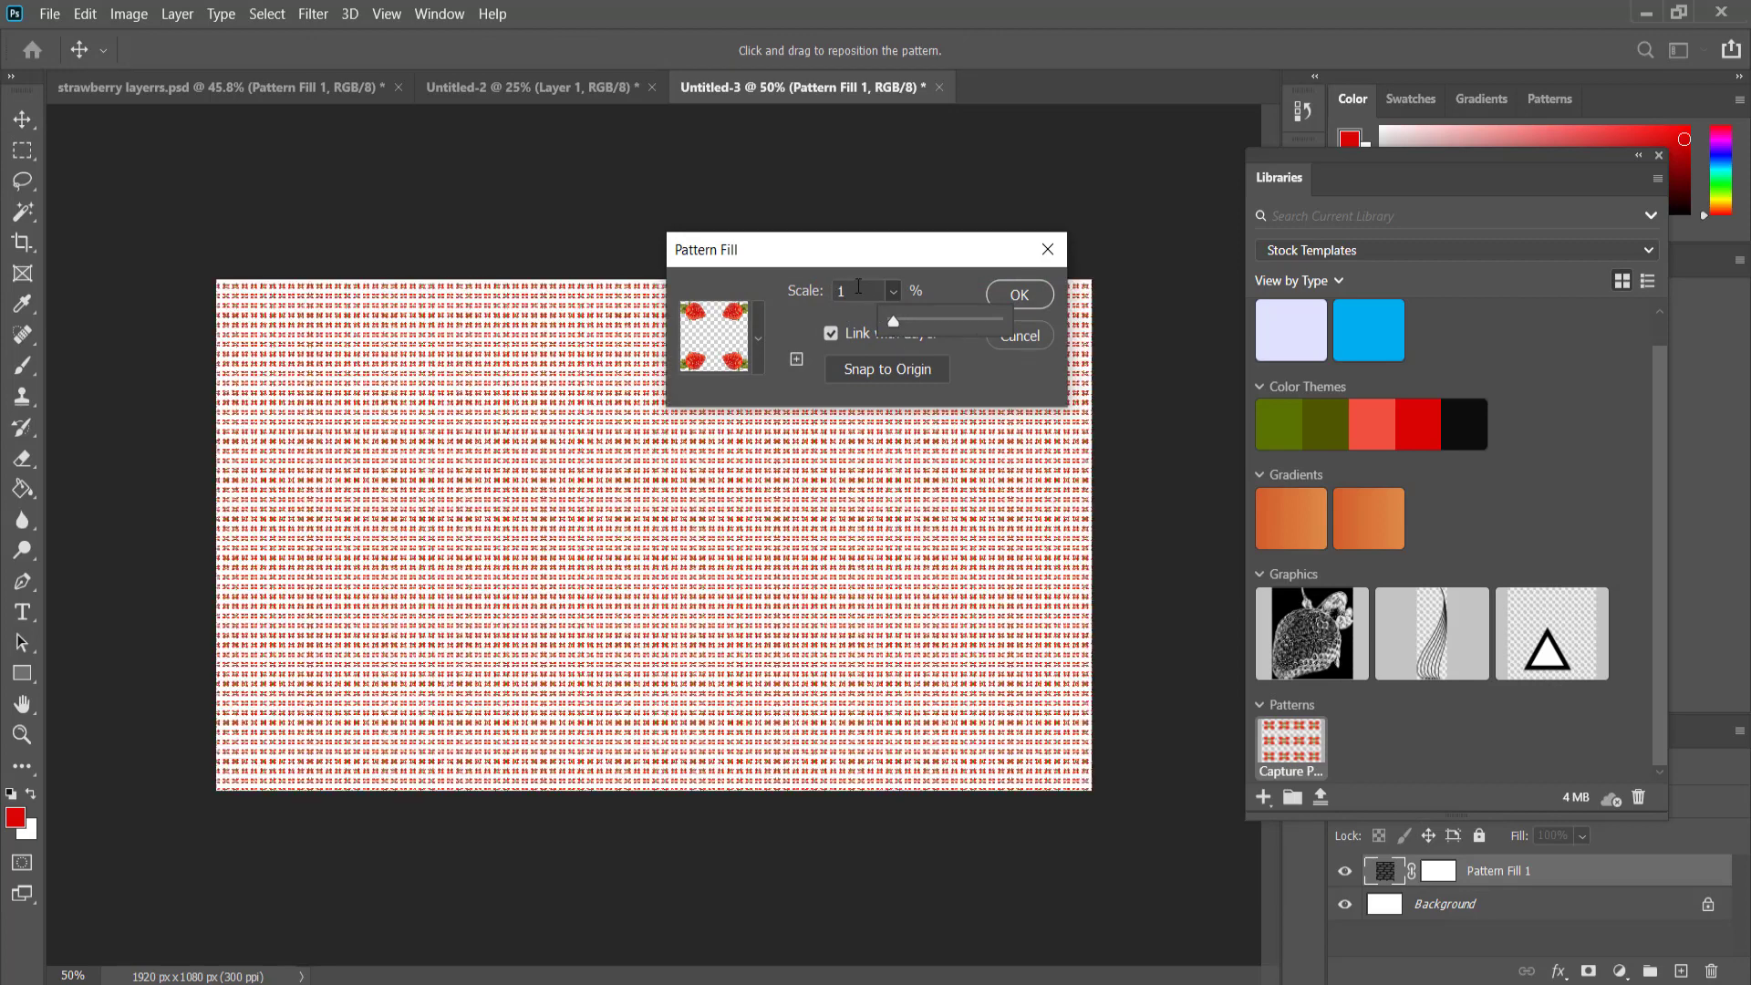
{"action": "type", "text": "10"}
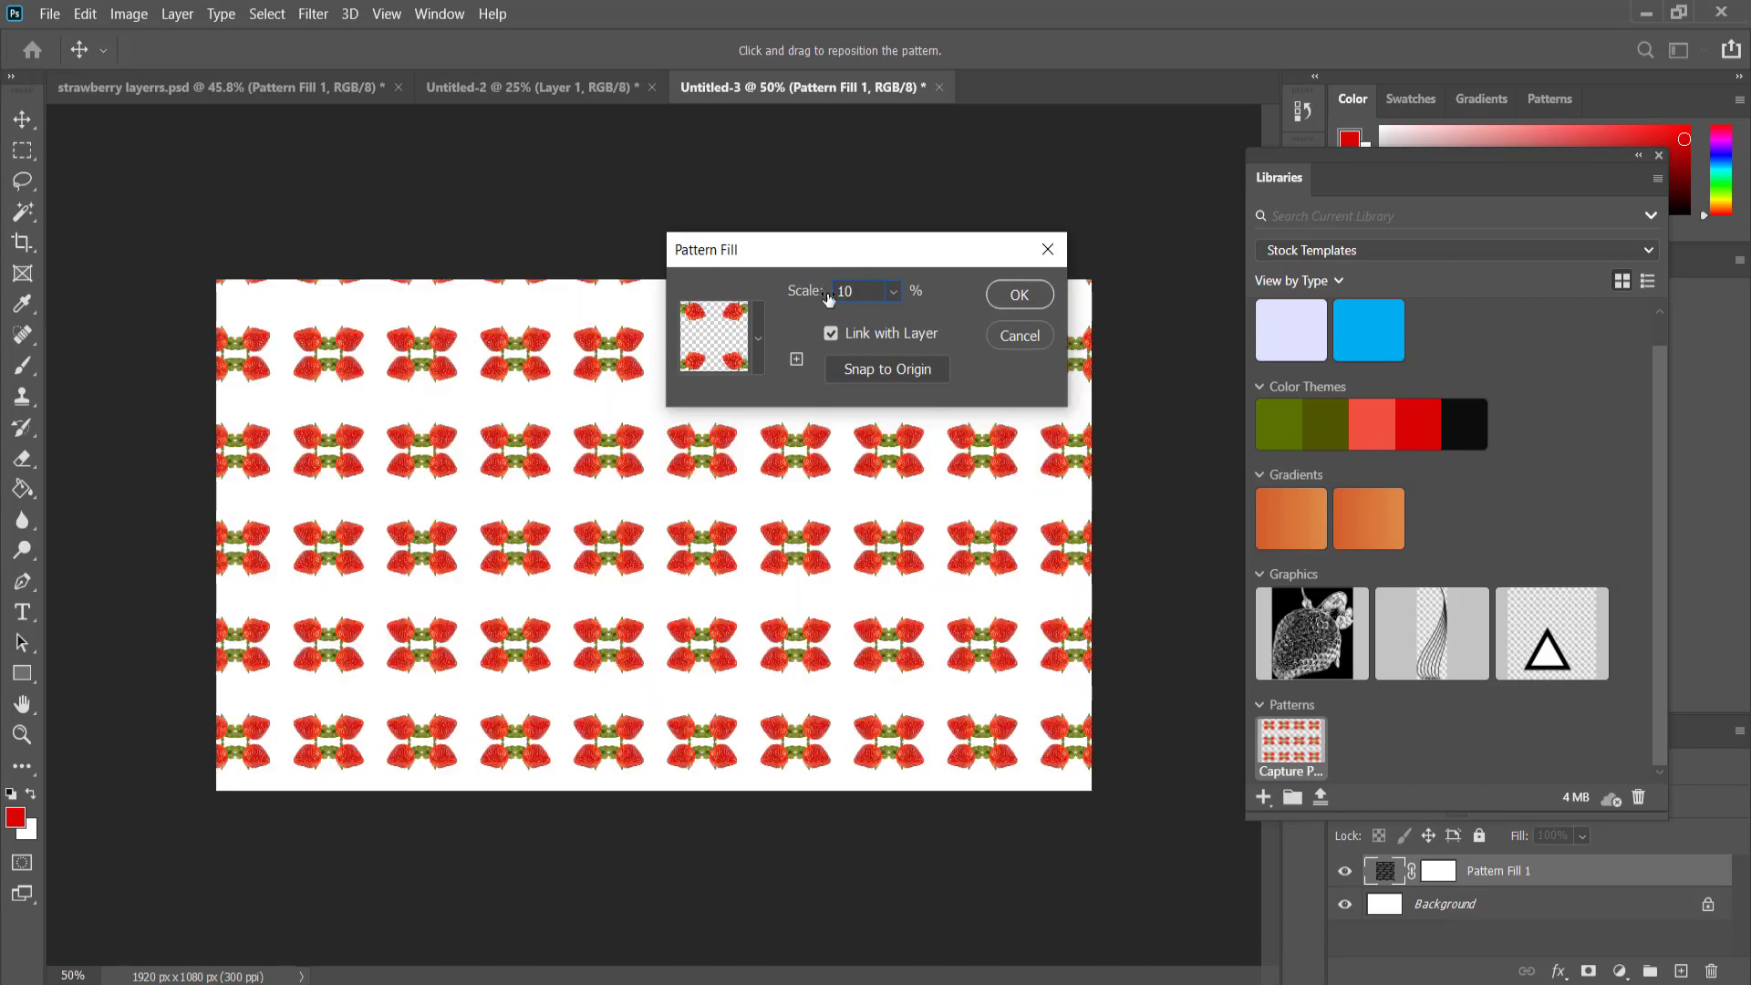
{"action": "left_click_drag", "start_coordinate": [857, 288], "coordinate": [807, 290]}
{"action": "type", "text": "30"}
{"action": "left_click", "coordinate": [1019, 295]}
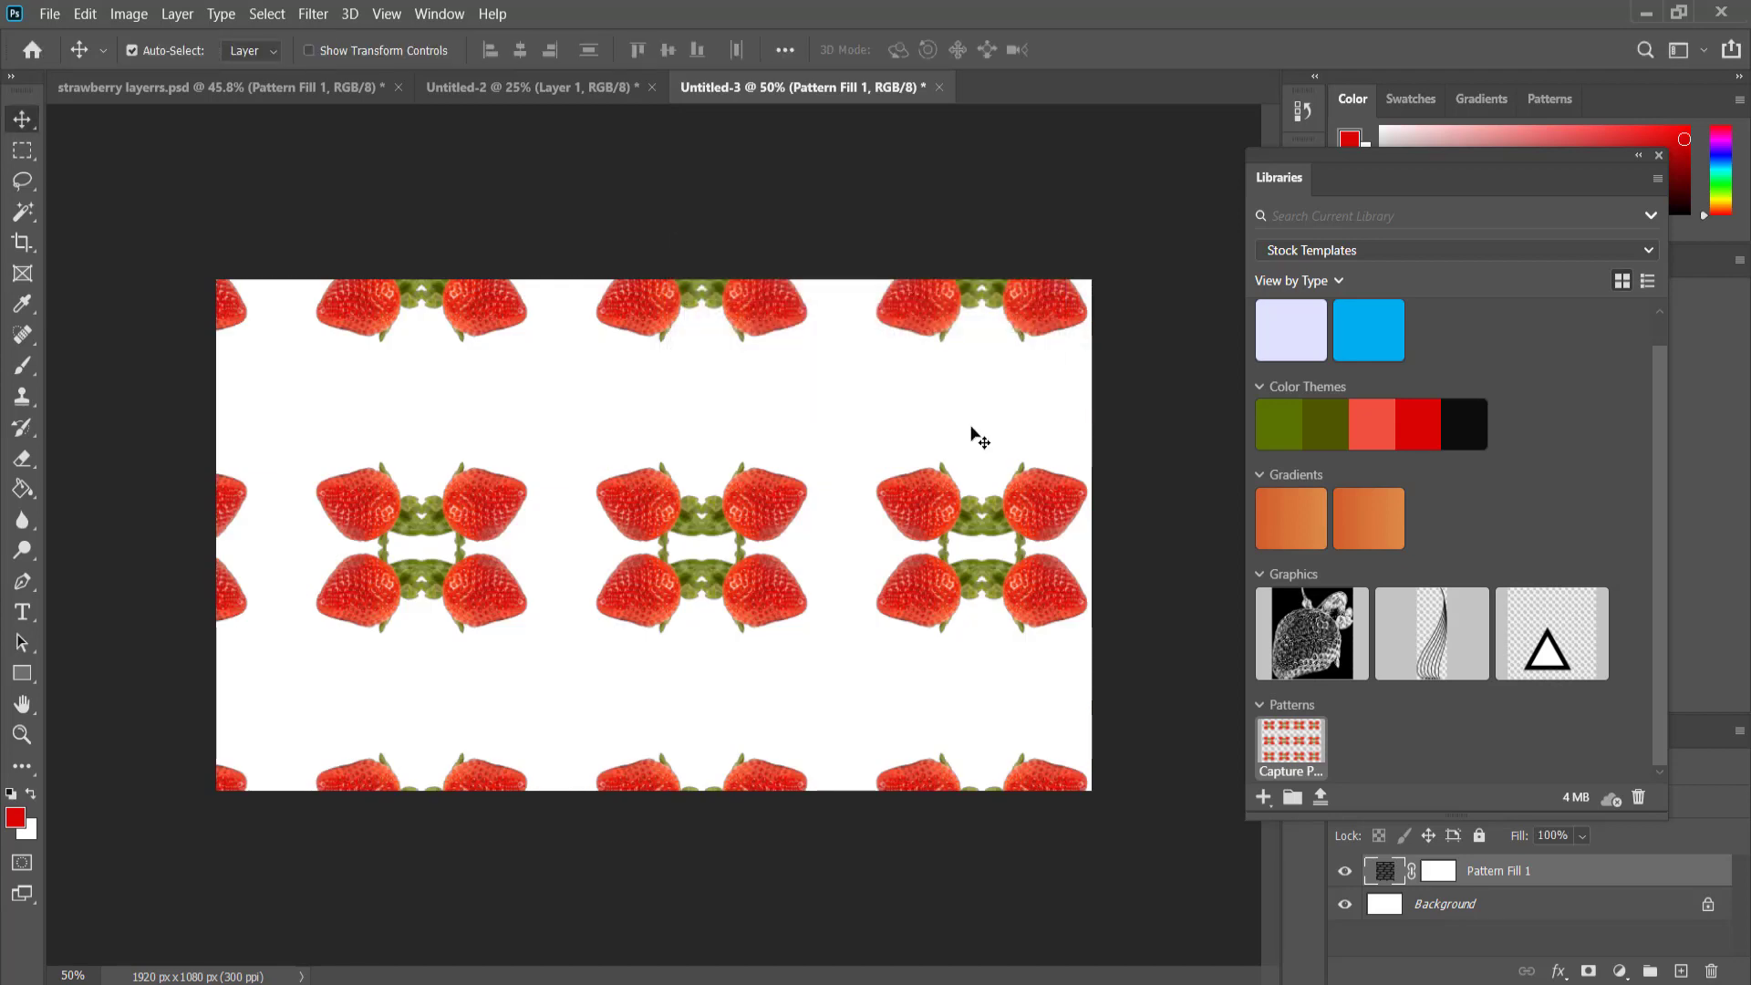
{"action": "left_click_drag", "start_coordinate": [730, 502], "coordinate": [683, 337]}
{"action": "left_click", "coordinate": [1153, 386]}
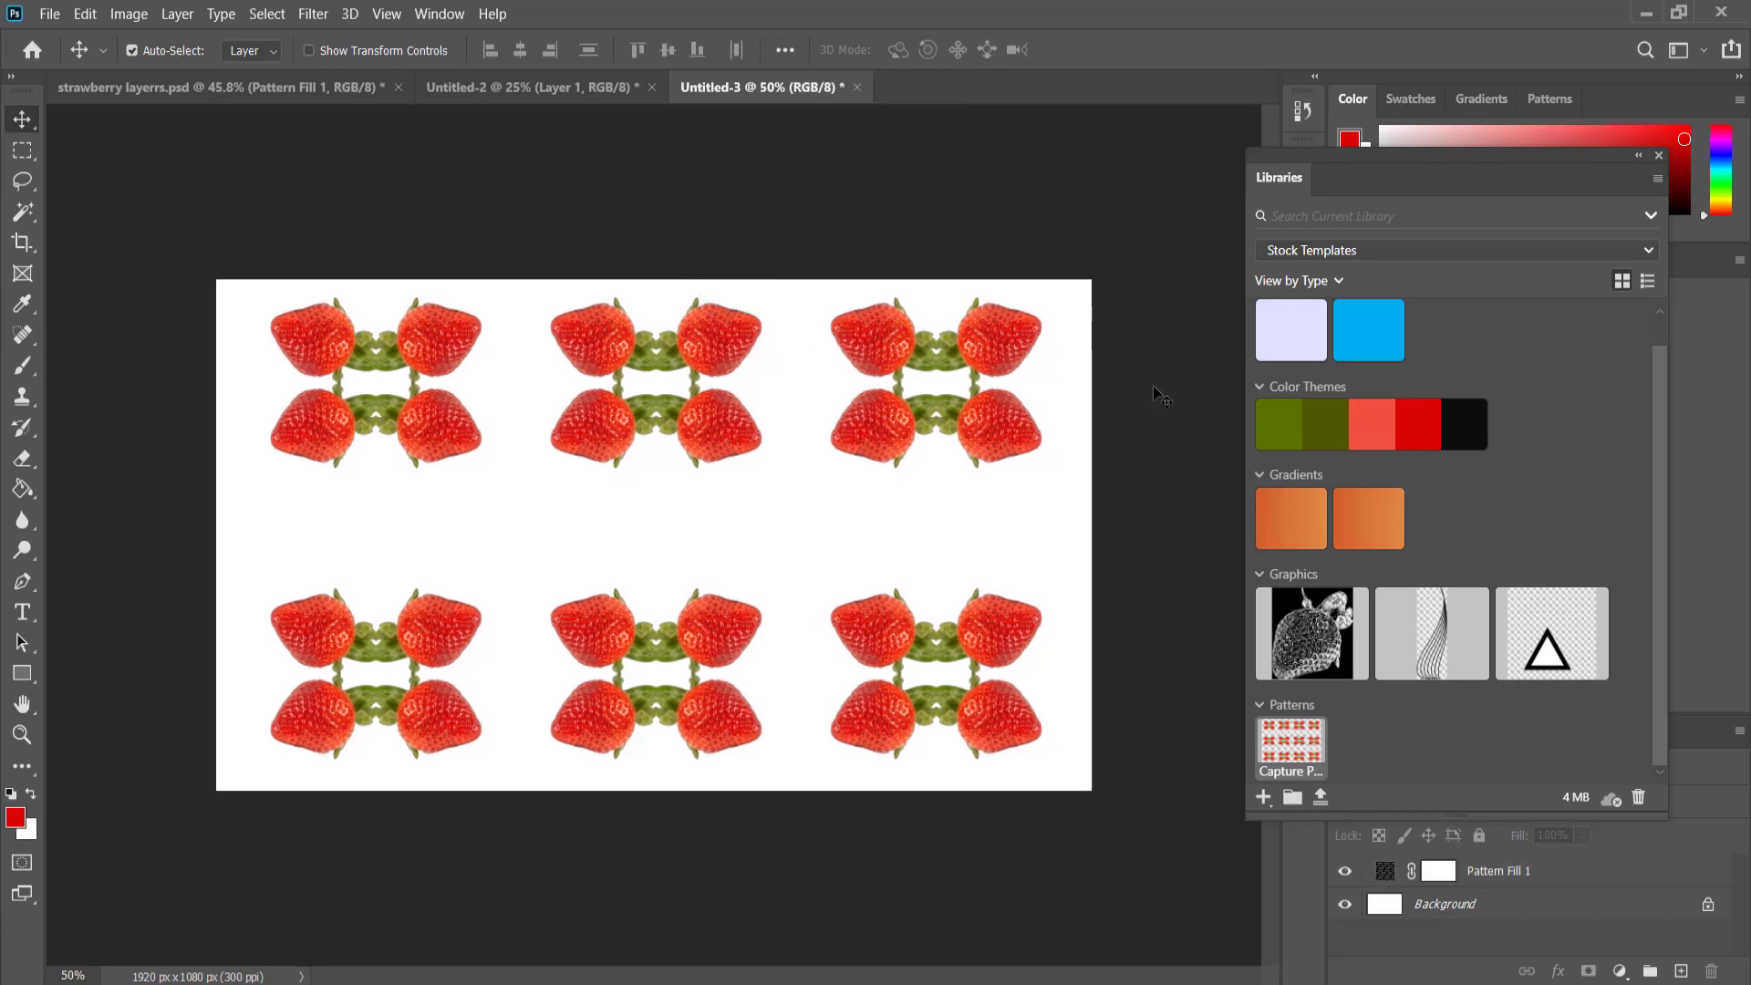
Look at the finished layout in strawberry layerrs.psd for reference and return to the pattern document.
{"action": "left_click", "coordinate": [292, 87]}
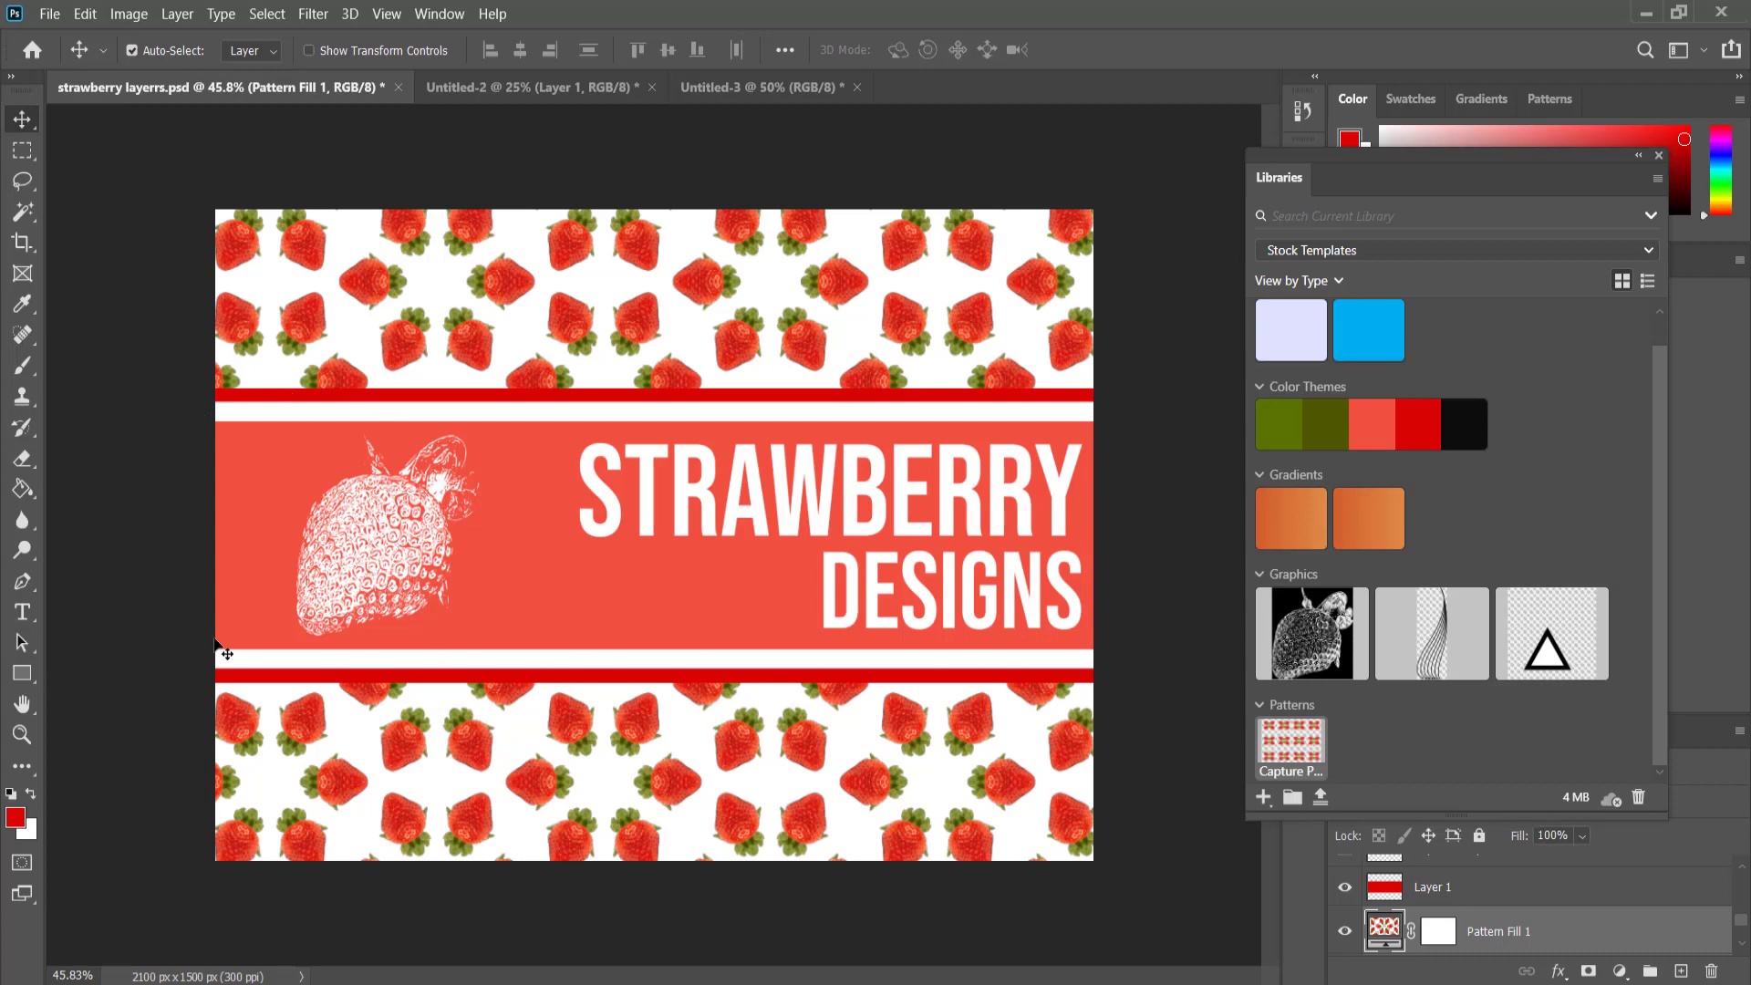
{"action": "left_click", "coordinate": [571, 91]}
{"action": "left_click", "coordinate": [730, 91]}
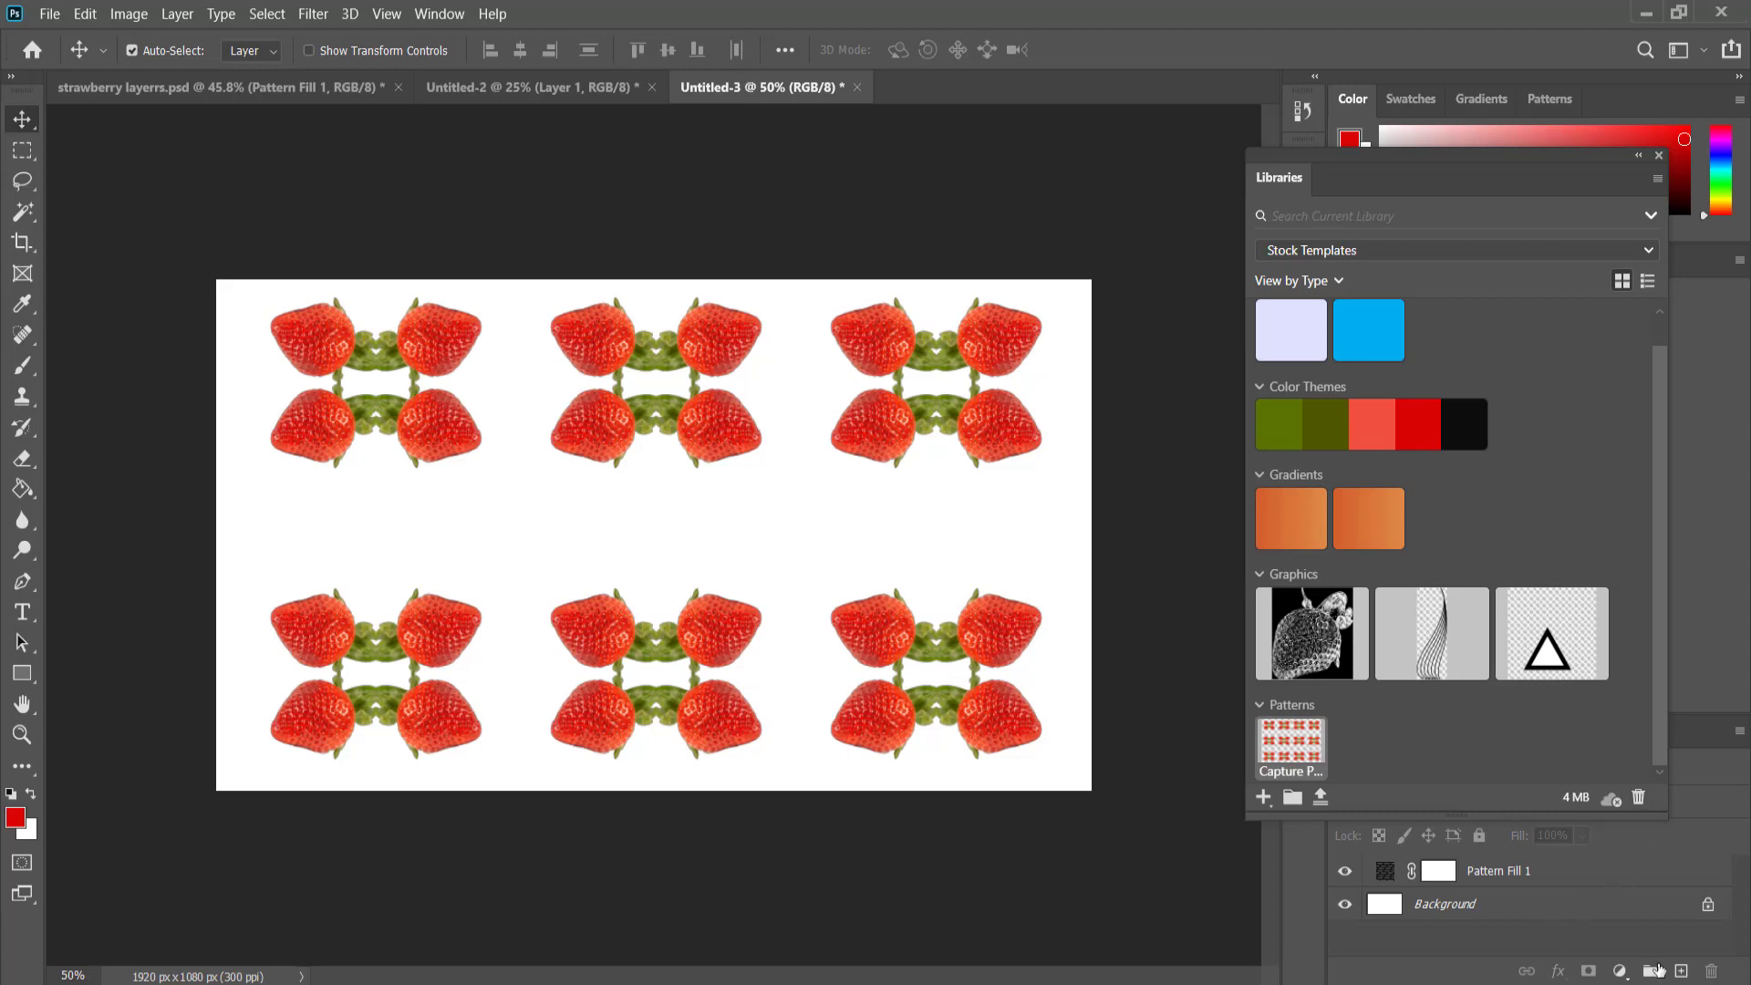
Add a new layer above the pattern and select a full-width rectangular band across the middle, about two thirds of the canvas height.
{"action": "left_click", "coordinate": [1639, 155]}
{"action": "left_click", "coordinate": [1681, 970]}
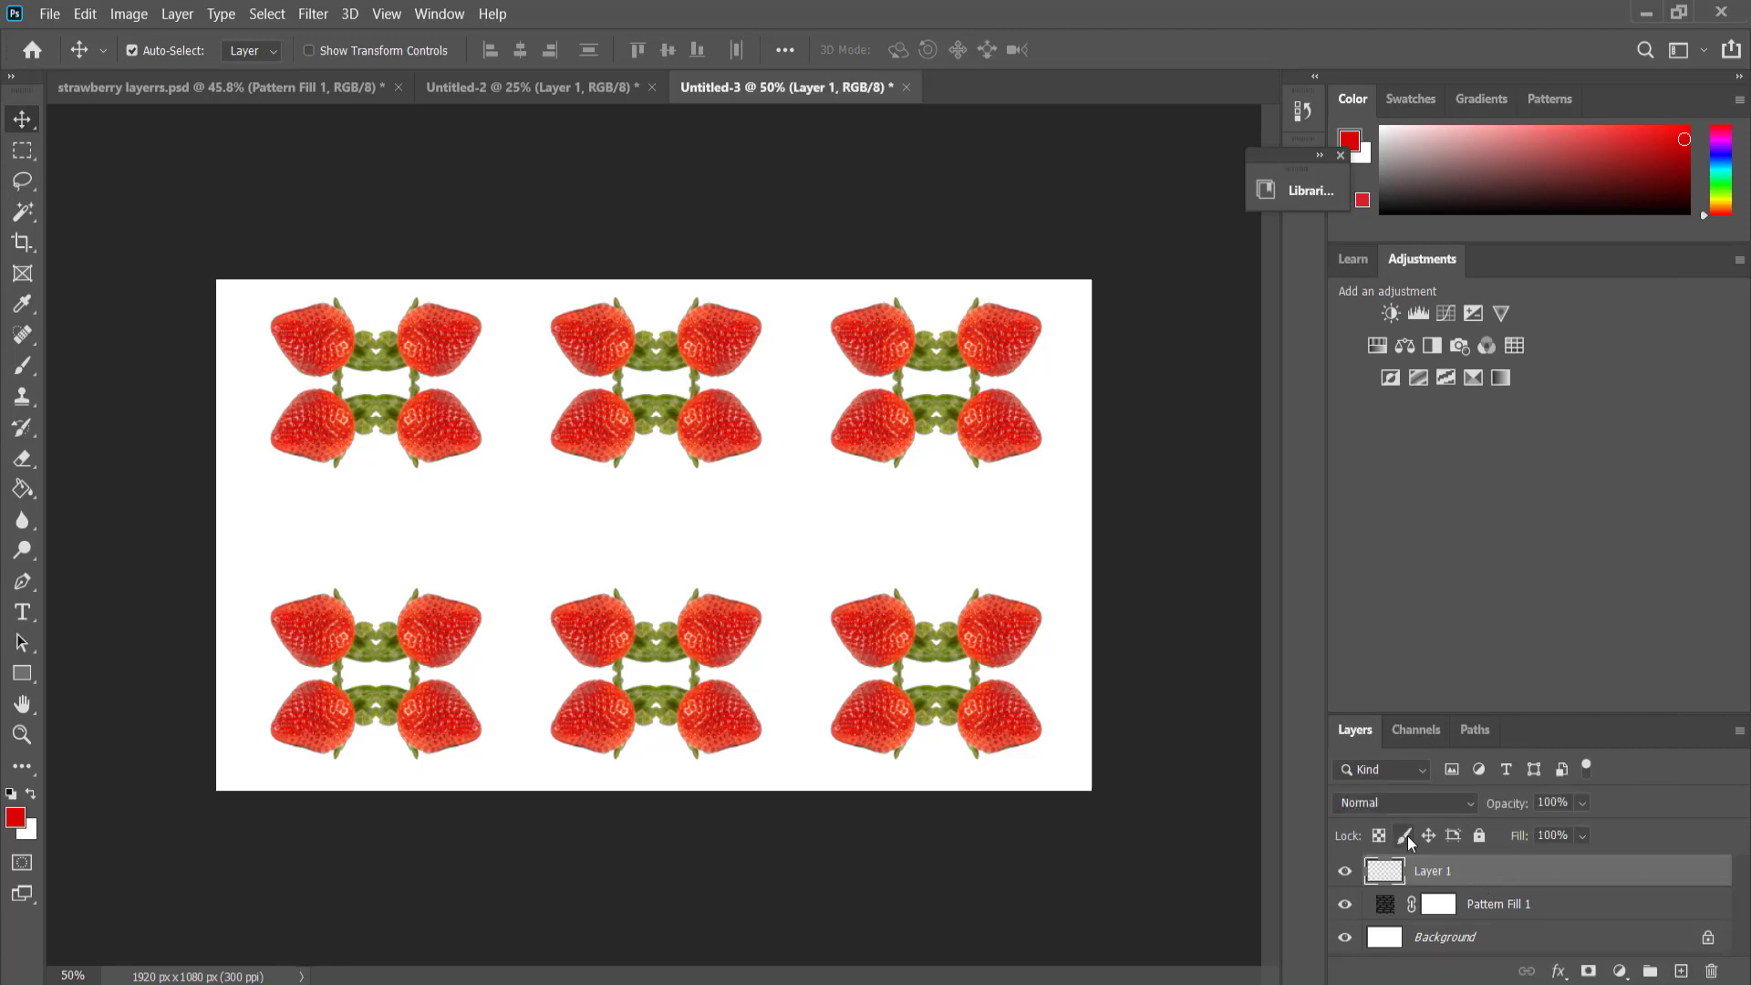
{"action": "left_click", "coordinate": [22, 149]}
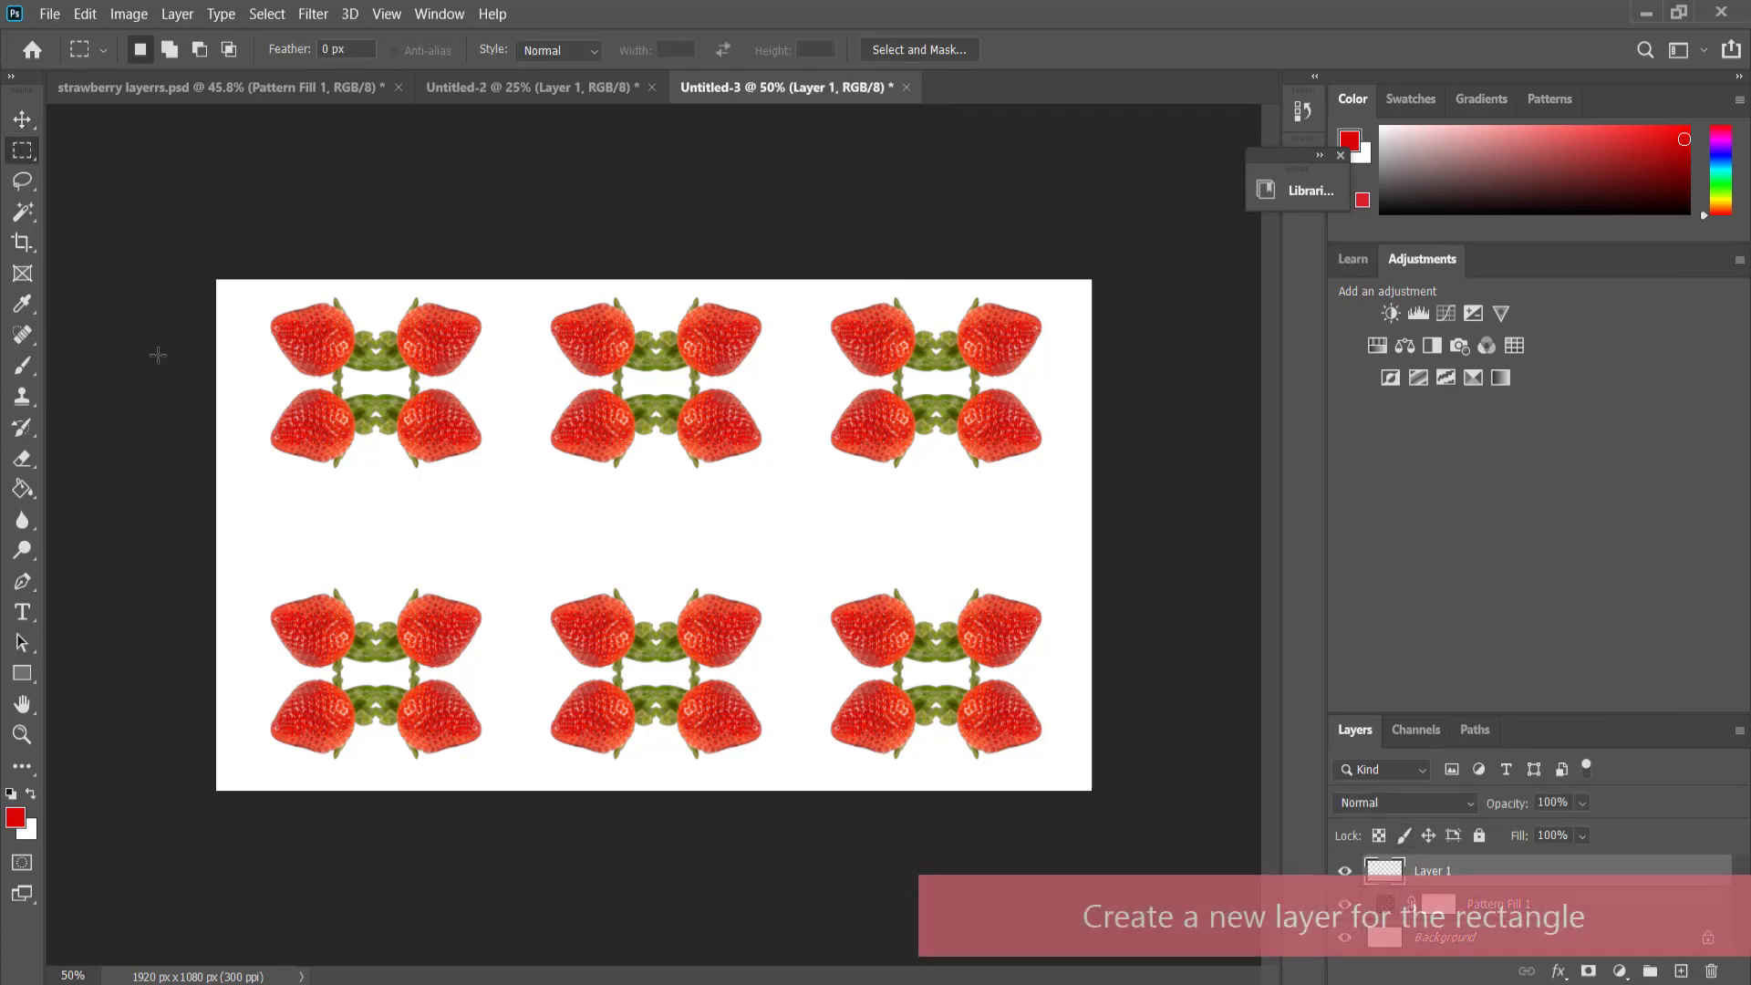
{"action": "left_click_drag", "start_coordinate": [148, 356], "coordinate": [1333, 688]}
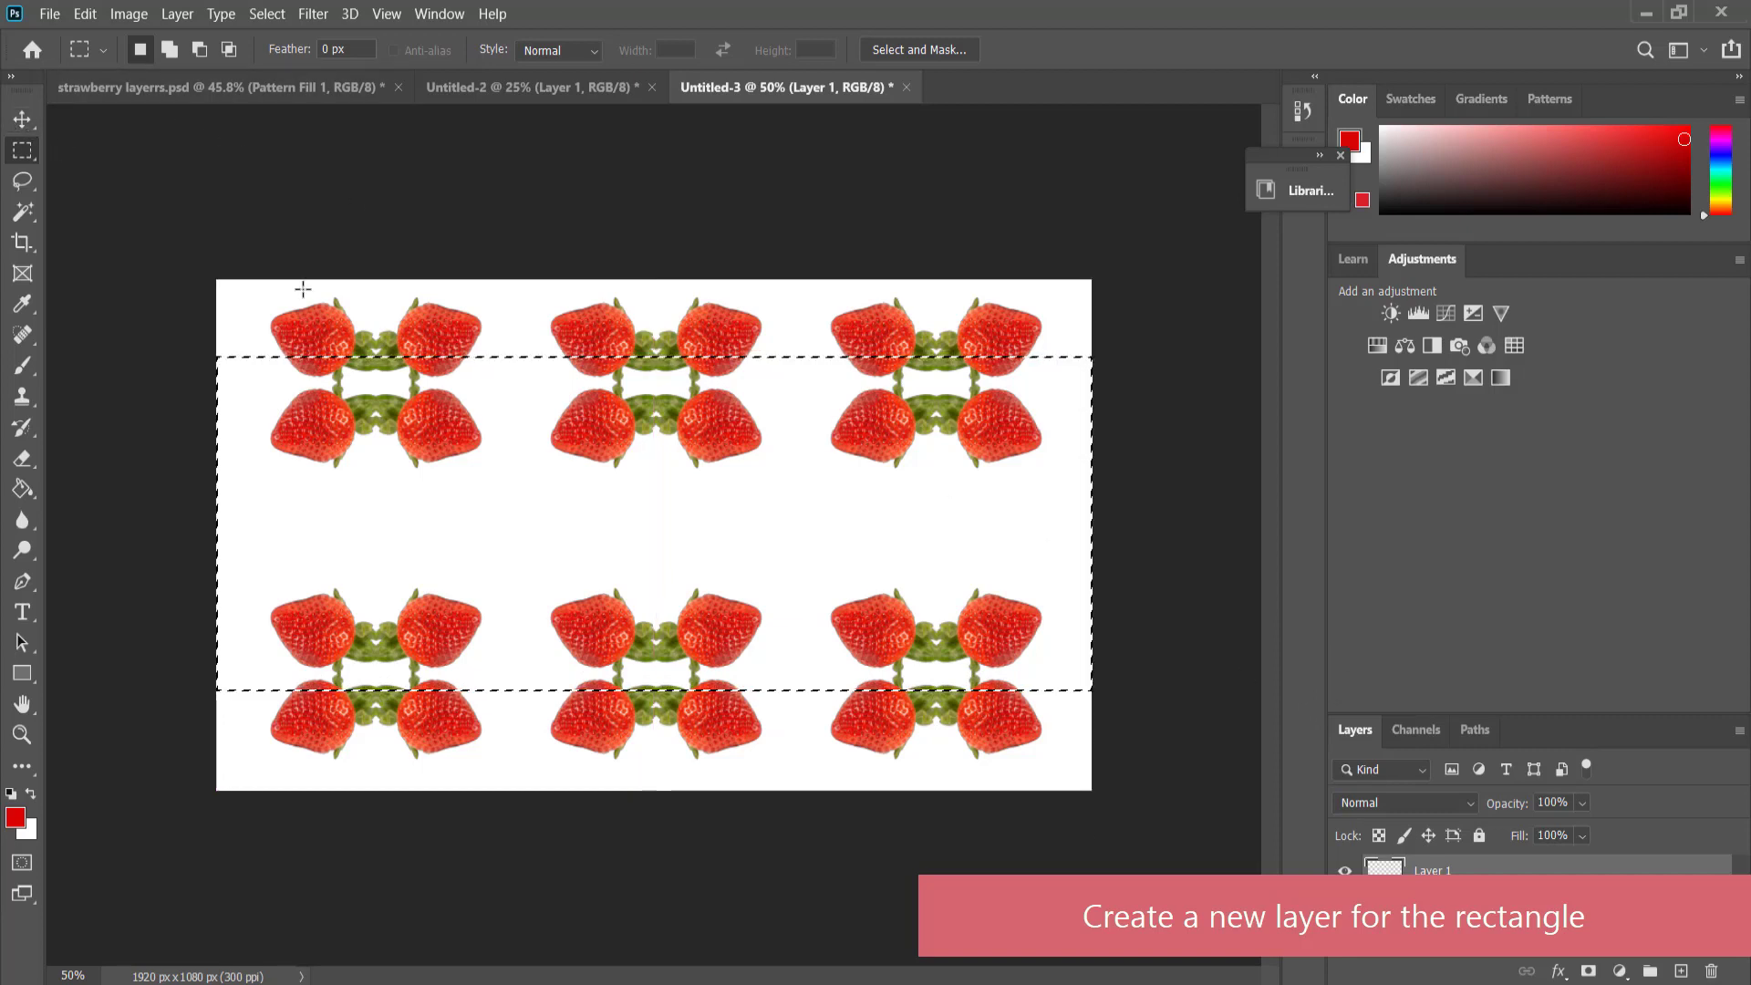
{"action": "mouse_move", "coordinate": [530, 486]}
{"action": "left_mouse_down"}
{"action": "mouse_move", "coordinate": [529, 513]}
{"action": "mouse_move", "coordinate": [523, 486]}
{"action": "left_mouse_up"}
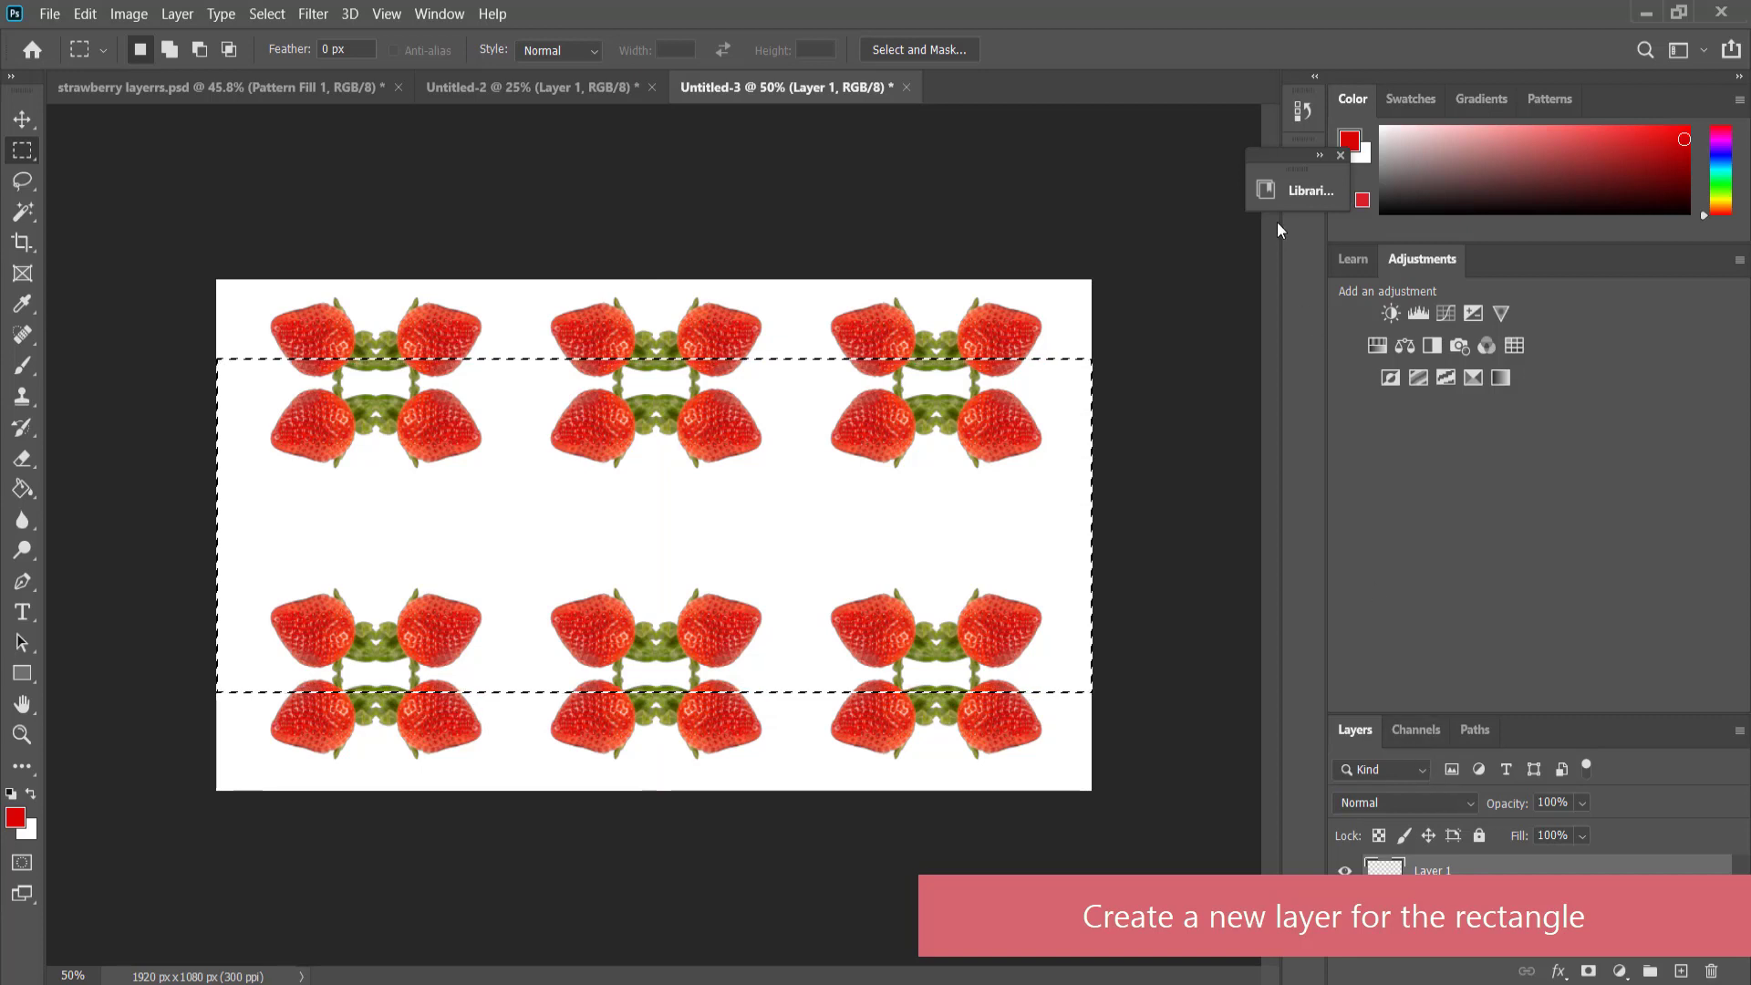
Fill the selected band on the new layer with the coral red from Capture Color Theme 4.
{"action": "left_click", "coordinate": [1292, 194]}
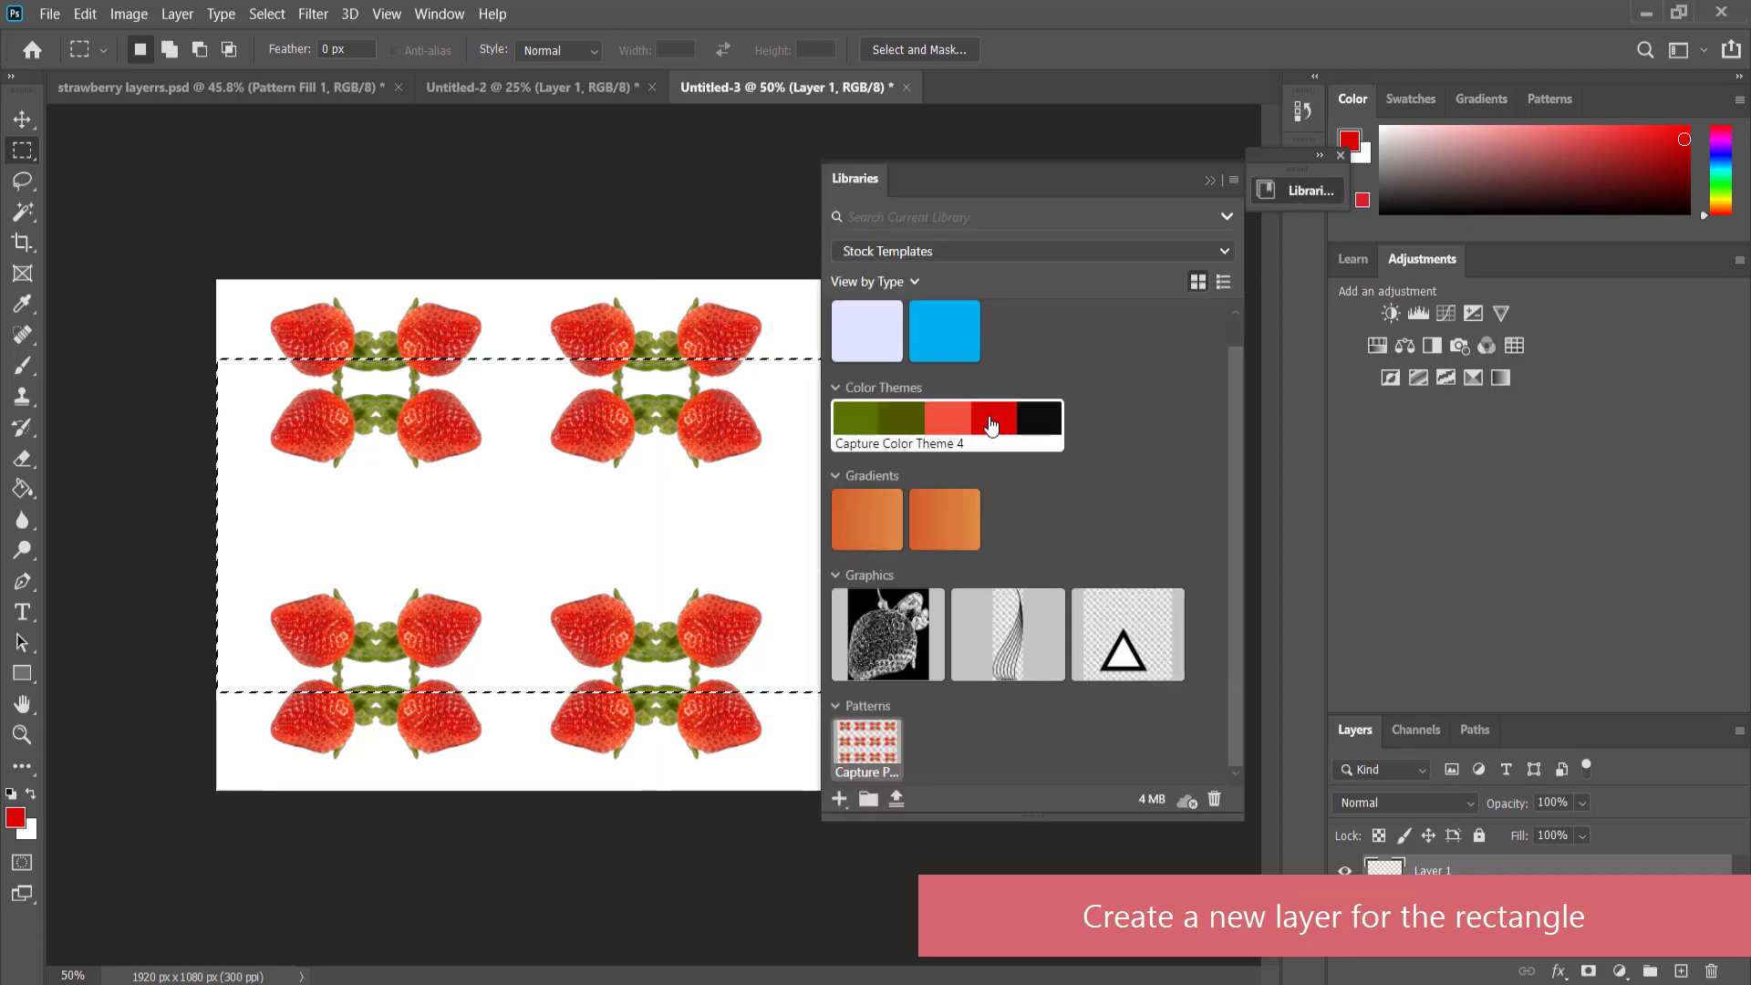
{"action": "left_click", "coordinate": [951, 431]}
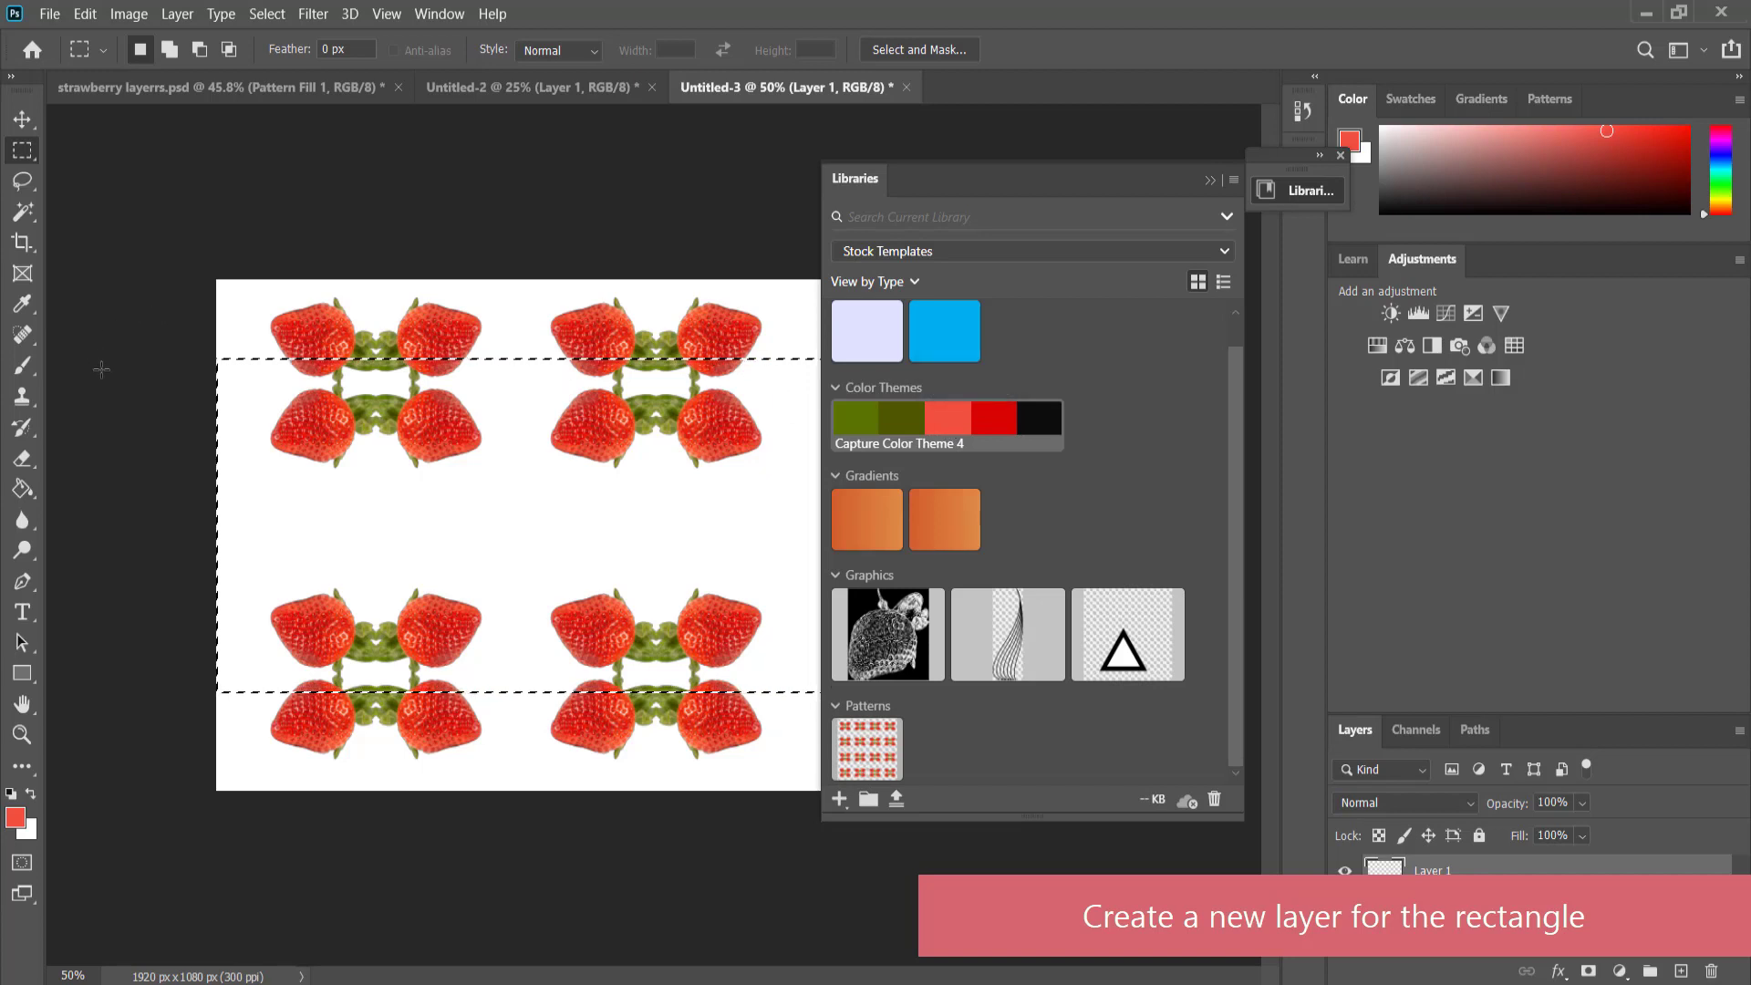
{"action": "left_click", "coordinate": [22, 489]}
{"action": "left_click", "coordinate": [317, 506]}
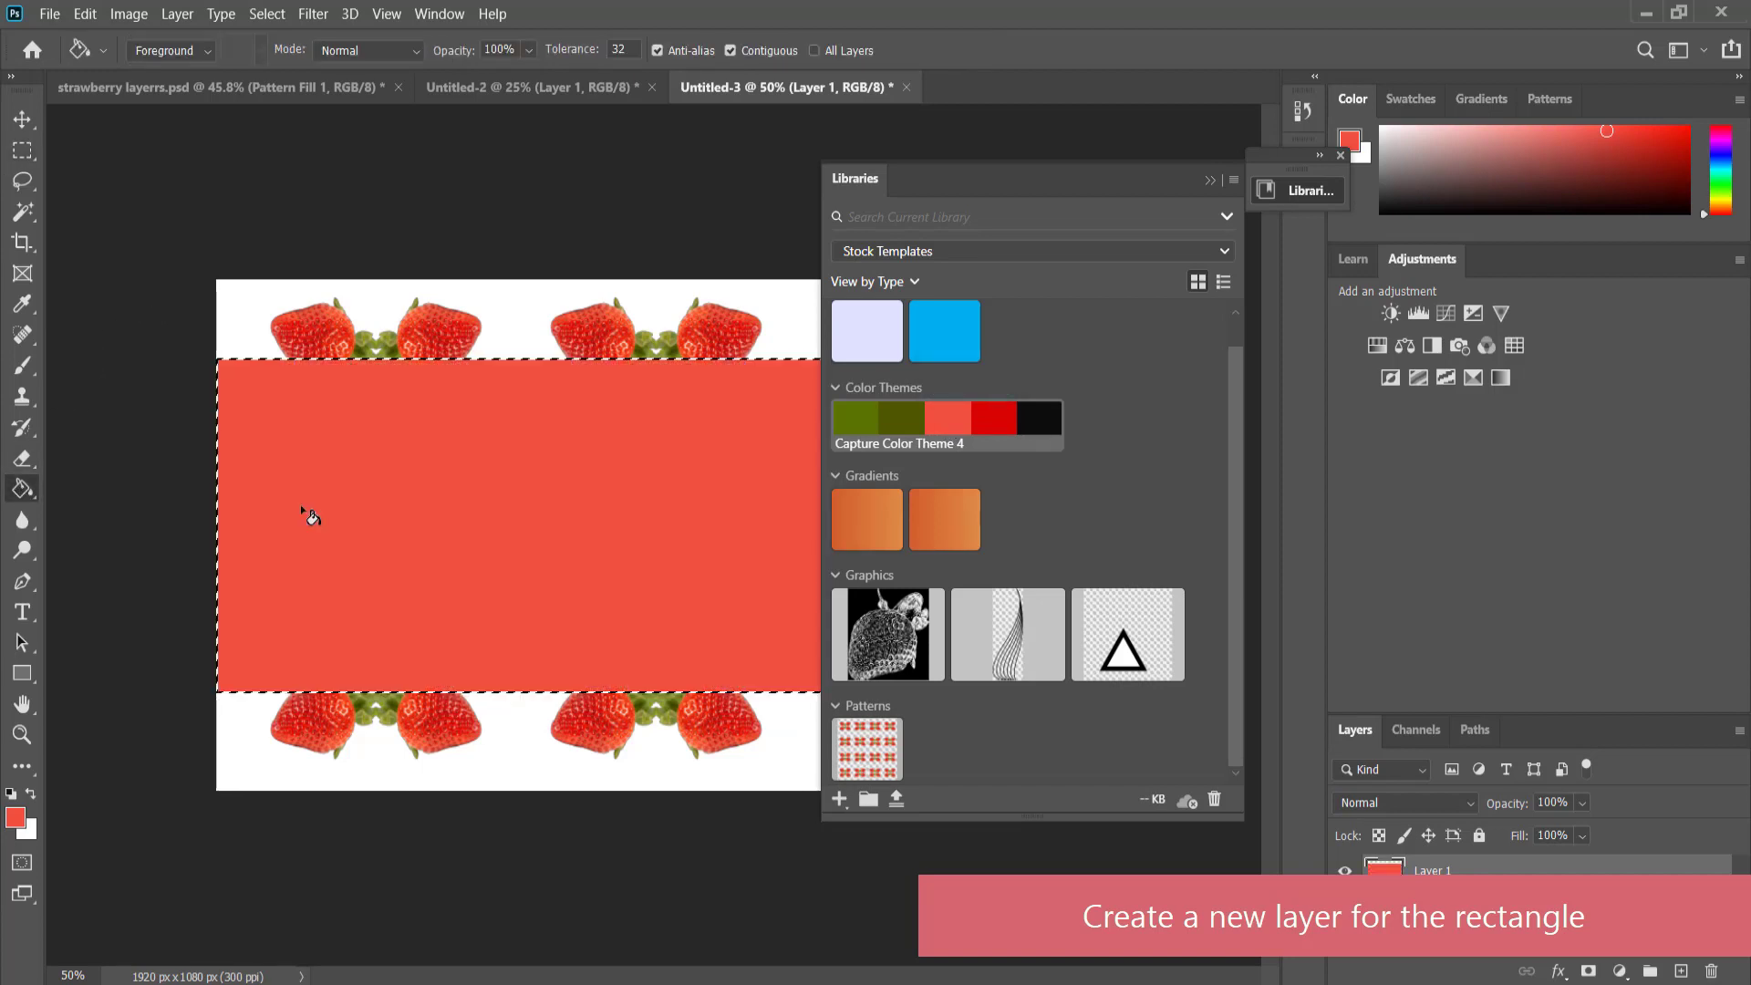
{"action": "left_click", "coordinate": [1211, 180]}
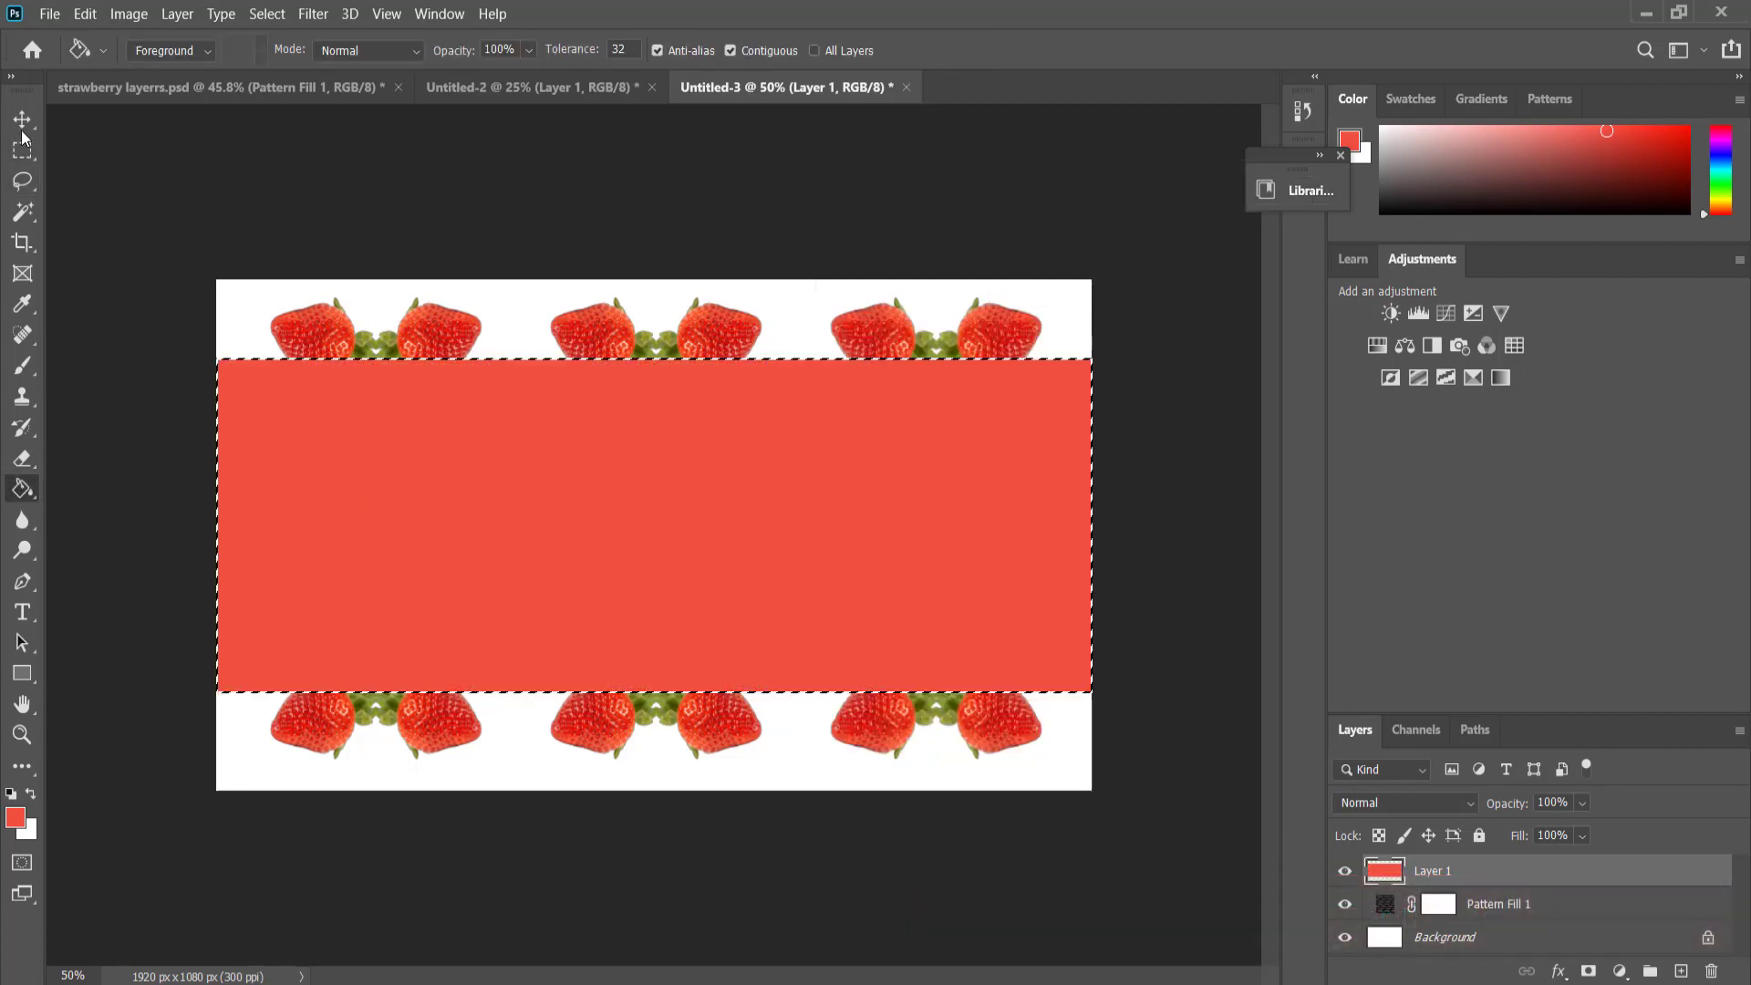
Move the coral band slightly down so it is vertically centered on the canvas, and clear the selection.
{"action": "key", "text": "v"}
{"action": "mouse_move", "coordinate": [693, 469]}
{"action": "left_mouse_down"}
{"action": "mouse_move", "coordinate": [693, 495]}
{"action": "mouse_move", "coordinate": [697, 451]}
{"action": "mouse_move", "coordinate": [699, 518]}
{"action": "mouse_move", "coordinate": [693, 484]}
{"action": "left_mouse_up"}
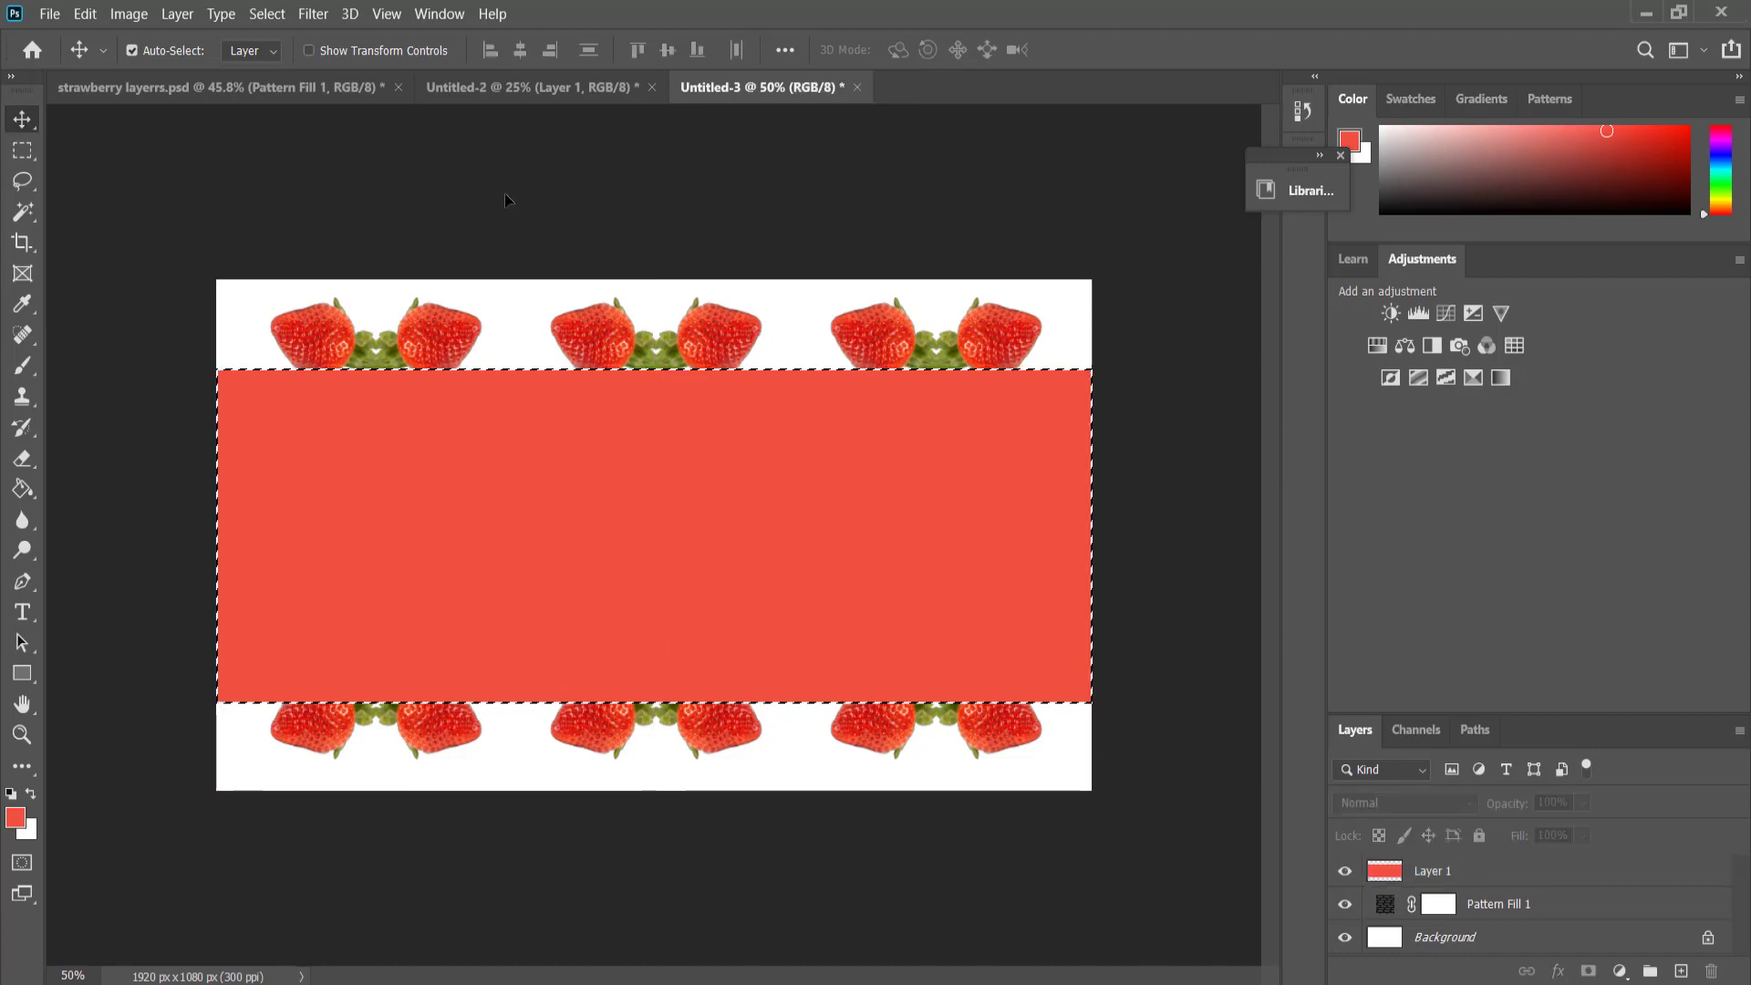
{"action": "left_click", "coordinate": [22, 149]}
{"action": "left_click", "coordinate": [98, 175]}
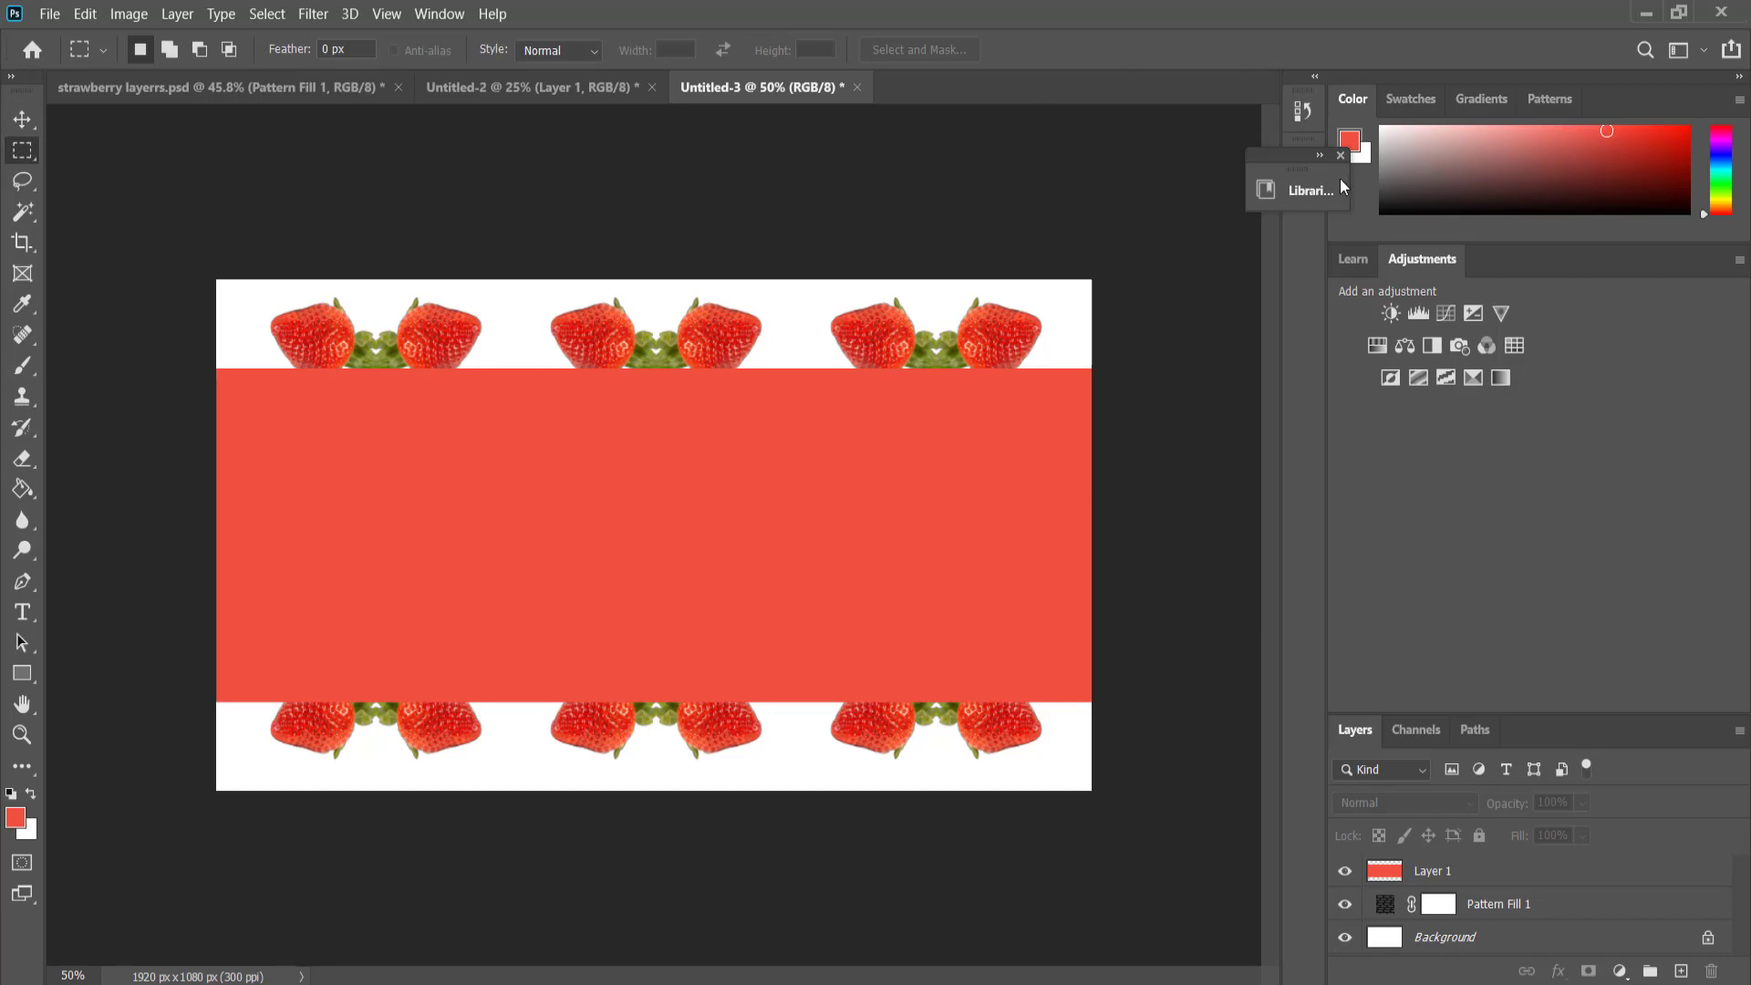
{"action": "left_click", "coordinate": [1306, 189]}
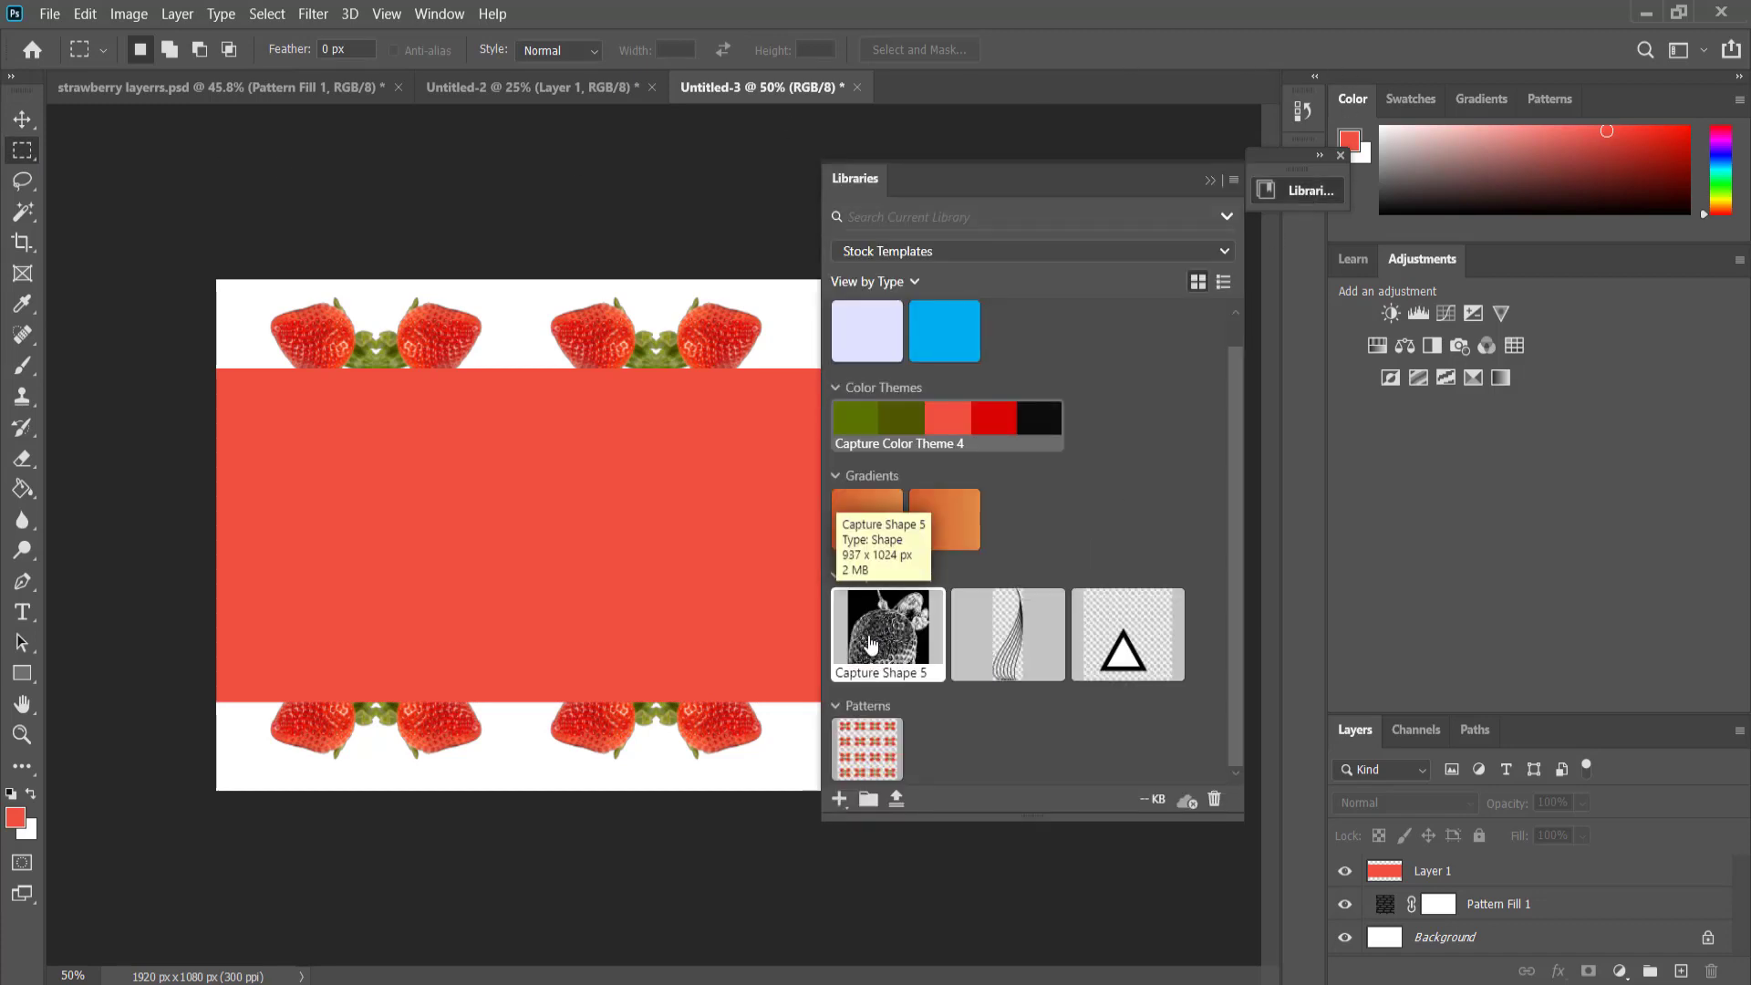
{"action": "left_click_drag", "start_coordinate": [896, 646], "coordinate": [538, 515]}
{"action": "left_click_drag", "start_coordinate": [692, 555], "coordinate": [532, 544]}
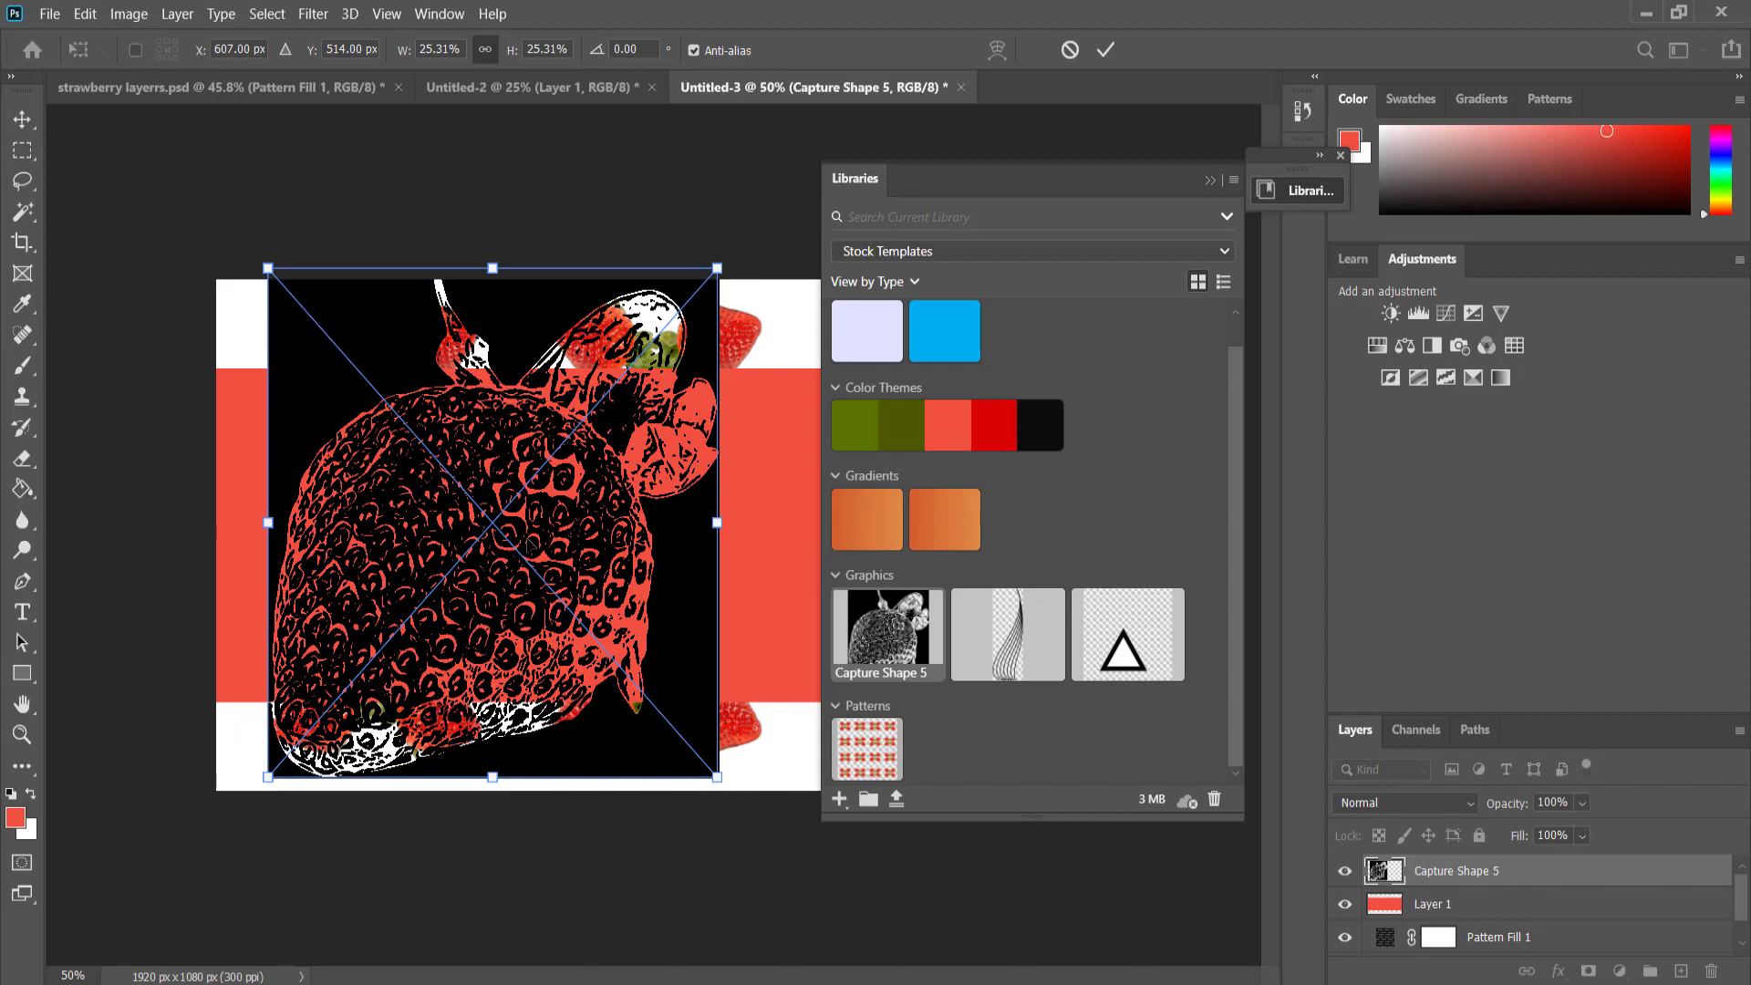
{"action": "key", "text": "Return"}
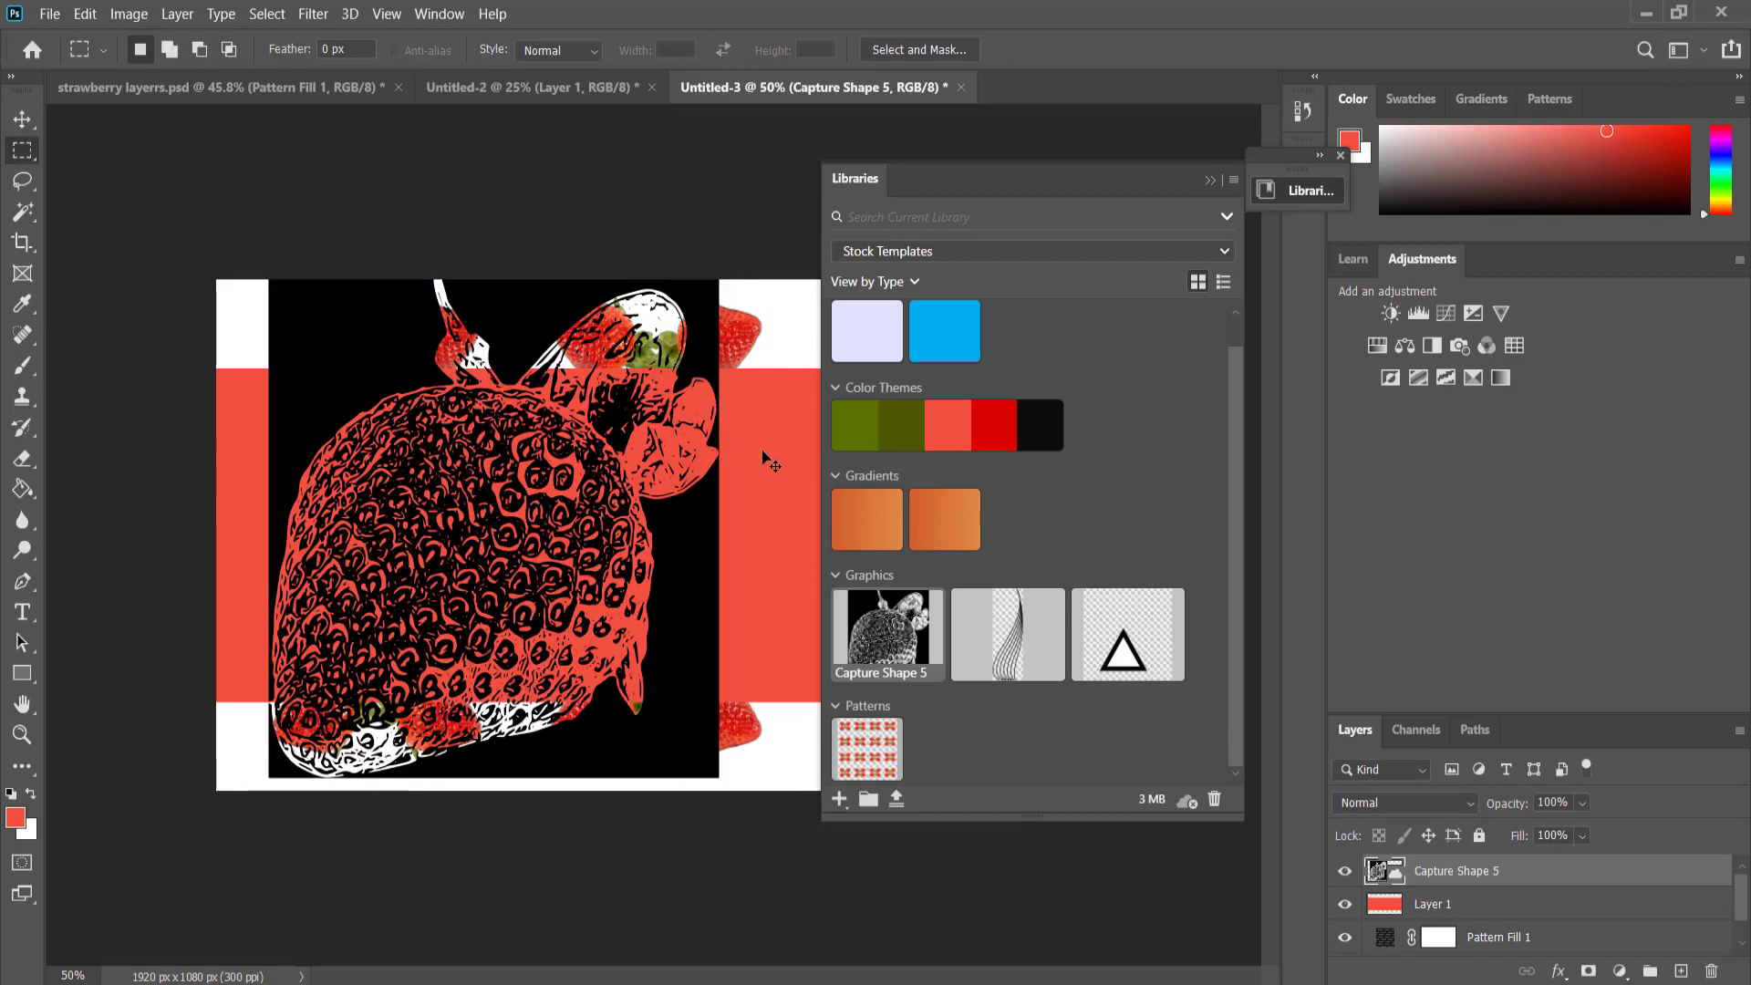
{"action": "key", "text": "Delete"}
{"action": "left_click_drag", "start_coordinate": [898, 652], "coordinate": [921, 89]}
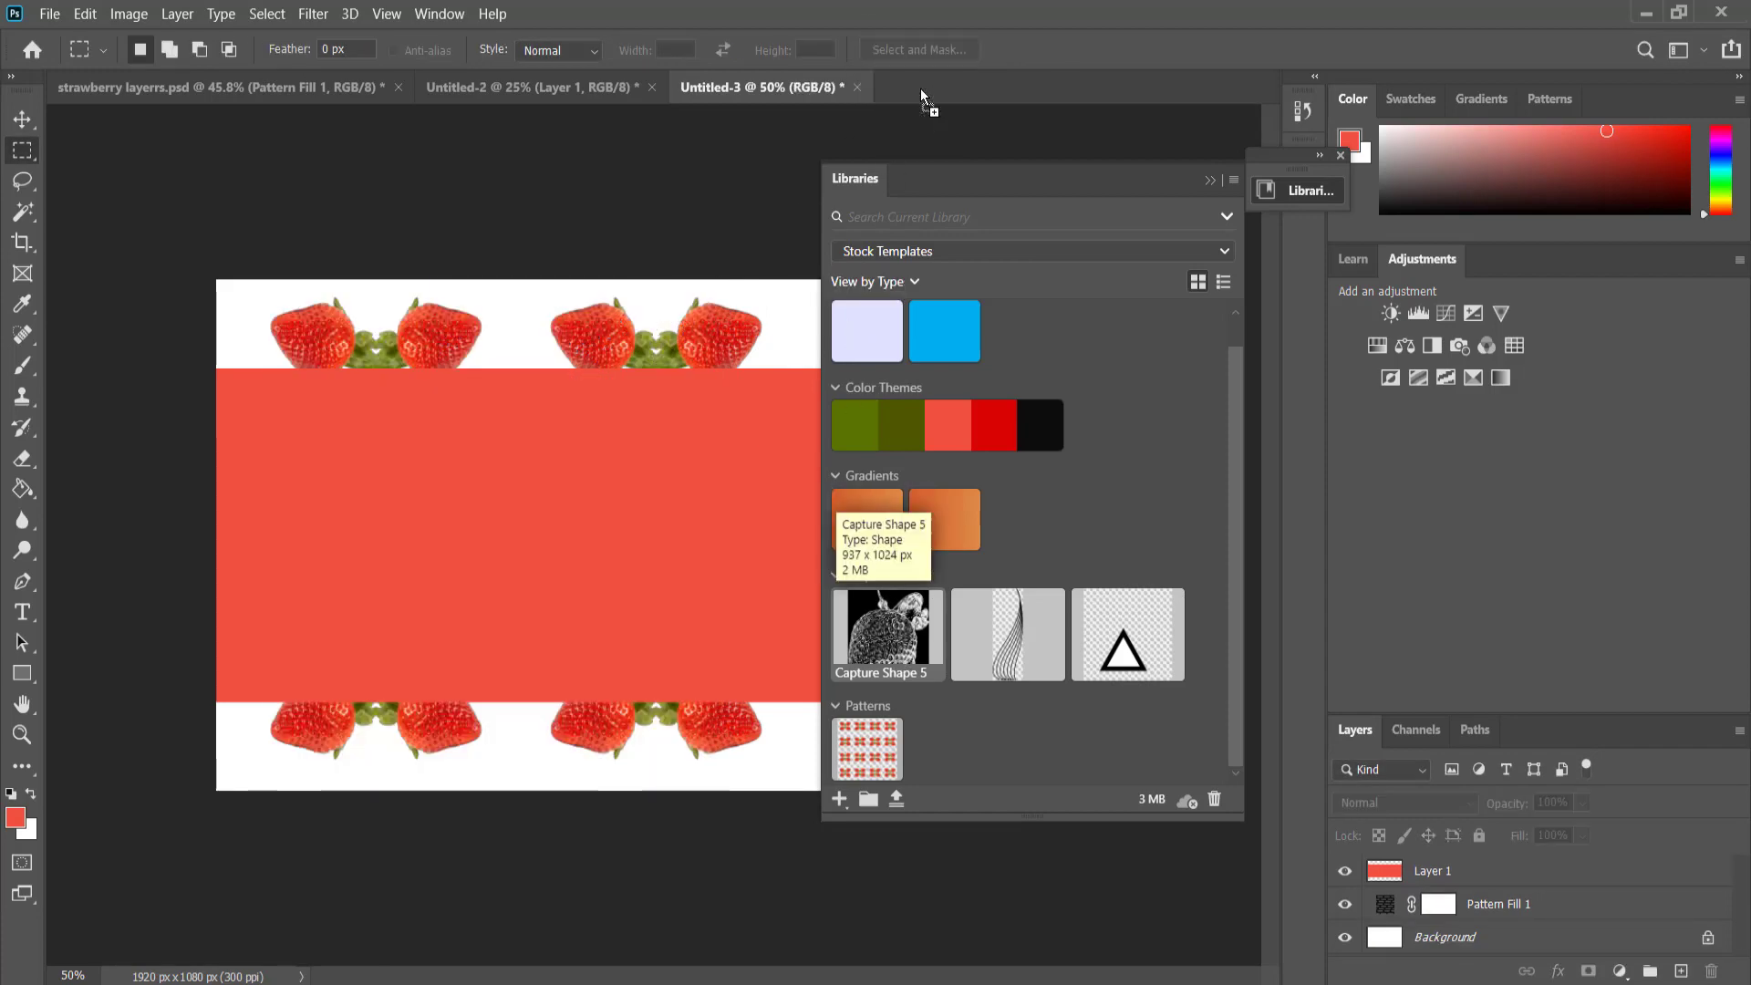
Create a new white 1920 x 1080 pixel document at 300 pixels/inch and place Capture Shape 5 in its center.
{"action": "left_click", "coordinate": [50, 13]}
{"action": "left_click", "coordinate": [68, 35]}
{"action": "left_click", "coordinate": [1259, 857]}
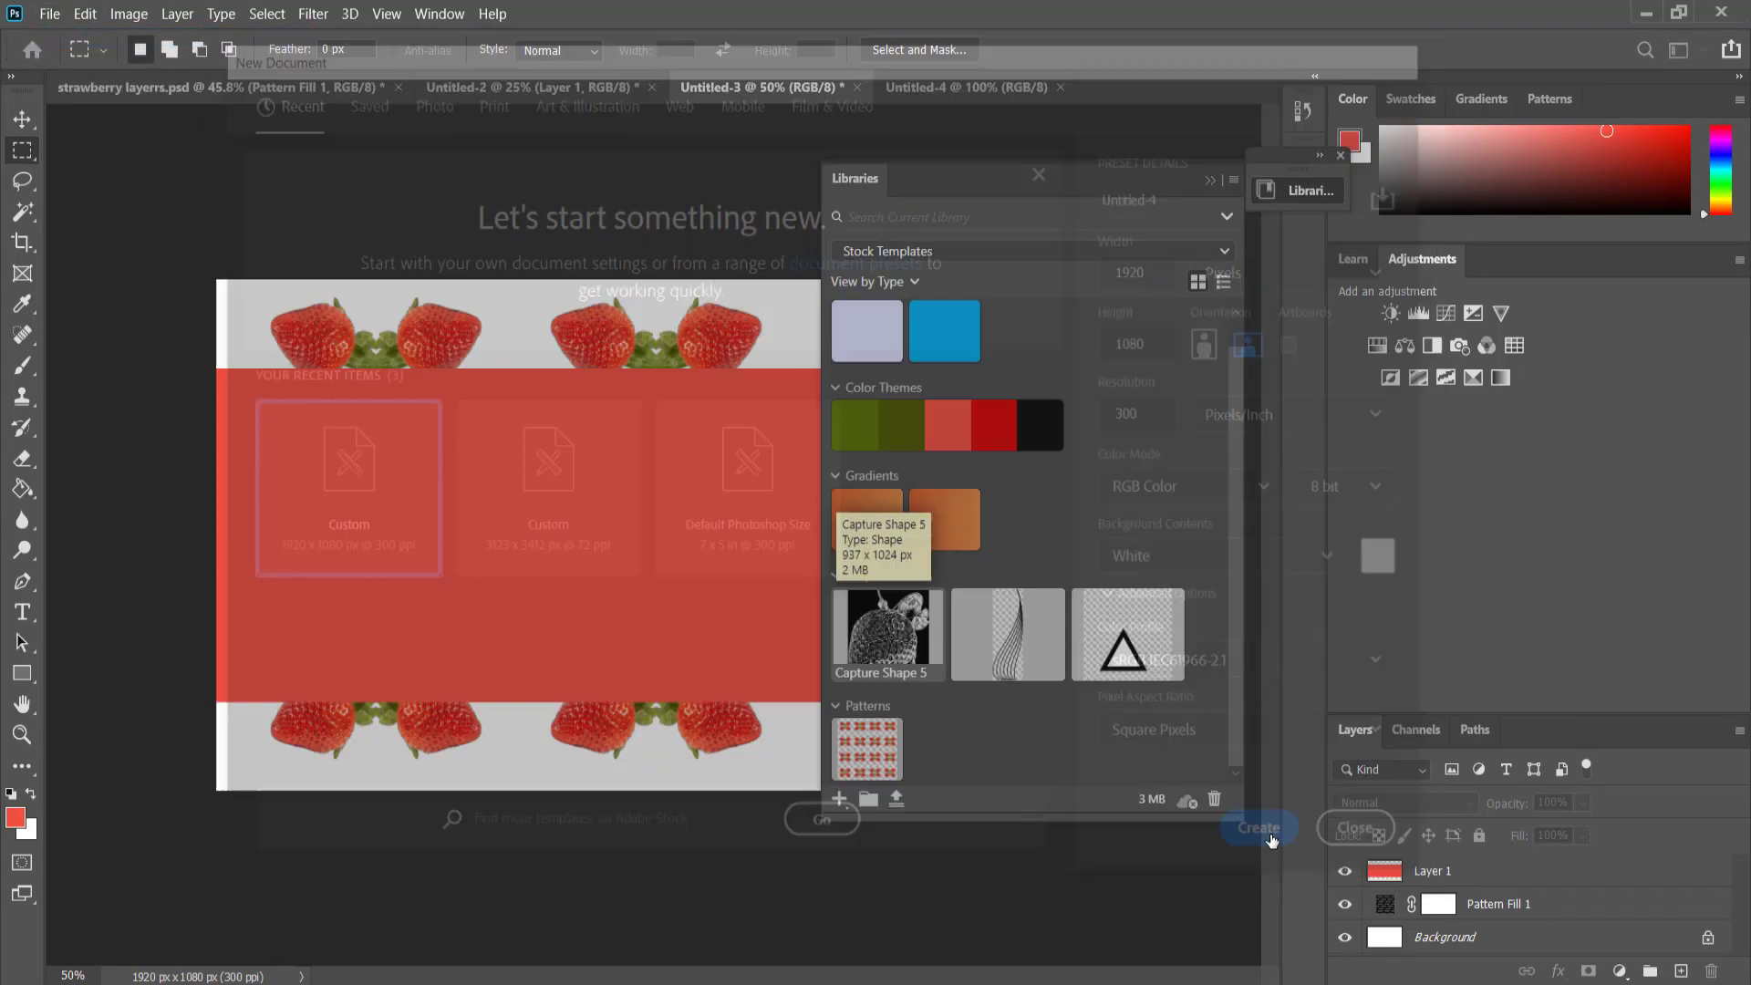
{"action": "left_click_drag", "start_coordinate": [1013, 629], "coordinate": [577, 513]}
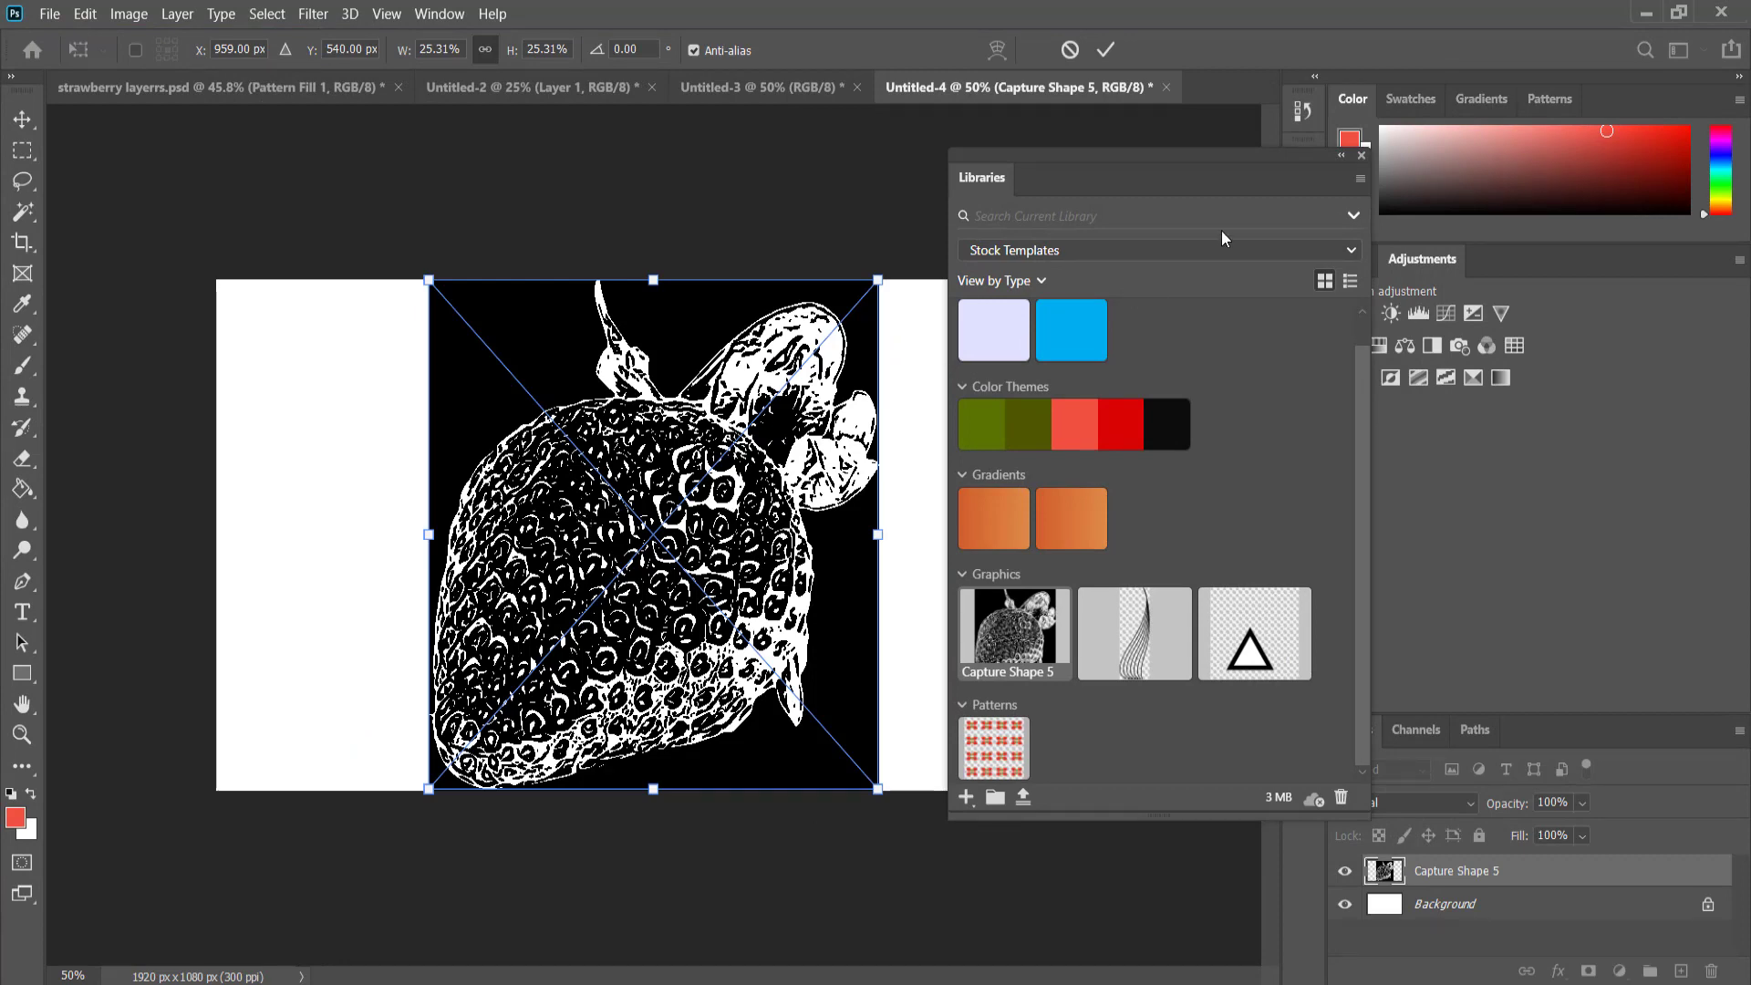
{"action": "key", "text": "Return"}
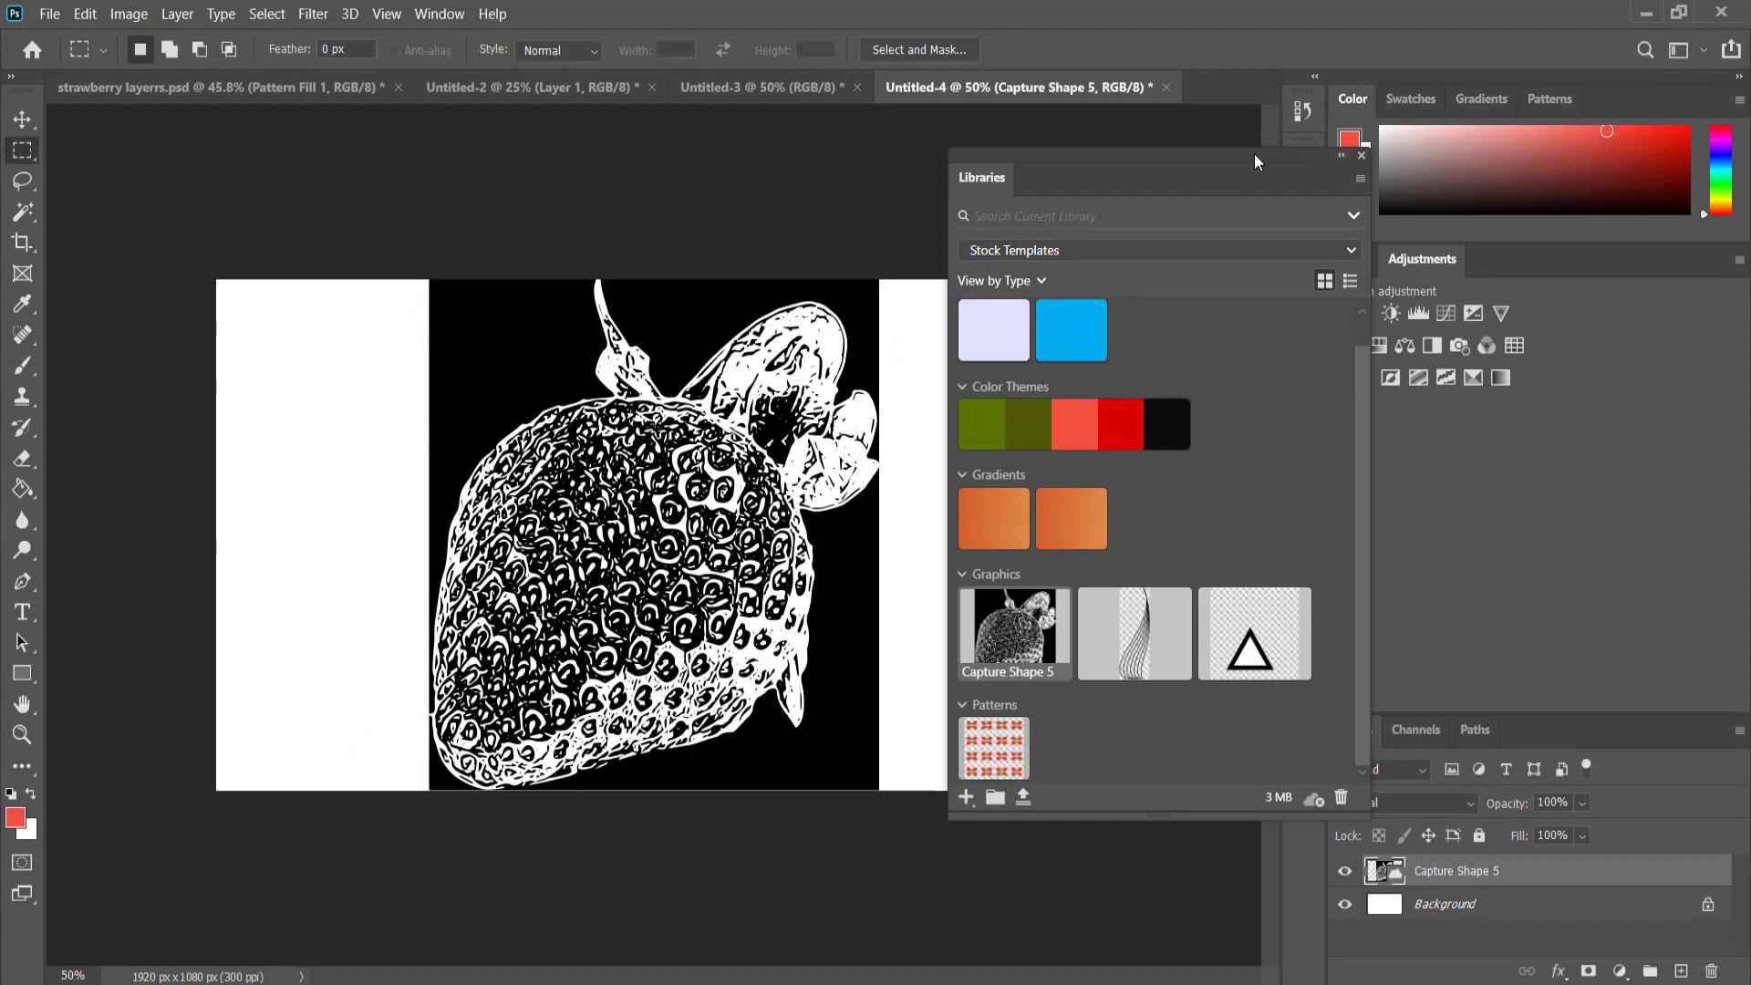
Select all the black background areas around the strawberry shape with the Magic Wand.
{"action": "left_click_drag", "start_coordinate": [1255, 153], "coordinate": [1388, 144]}
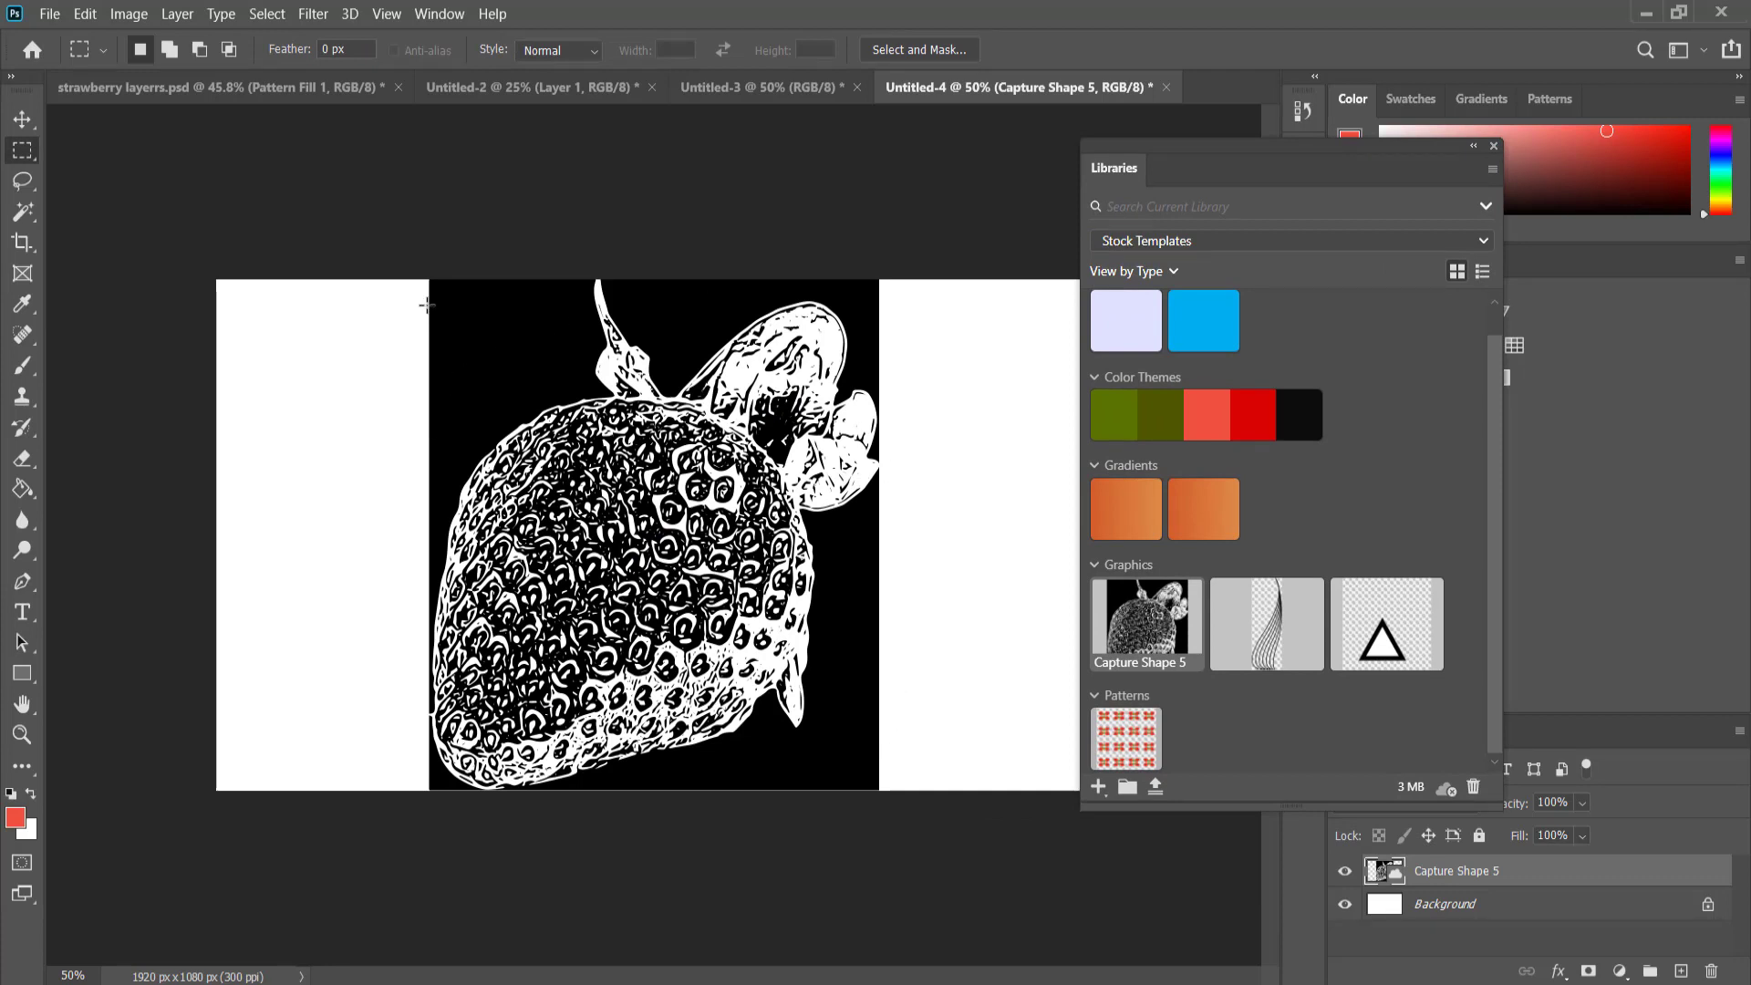
{"action": "left_click", "coordinate": [26, 213]}
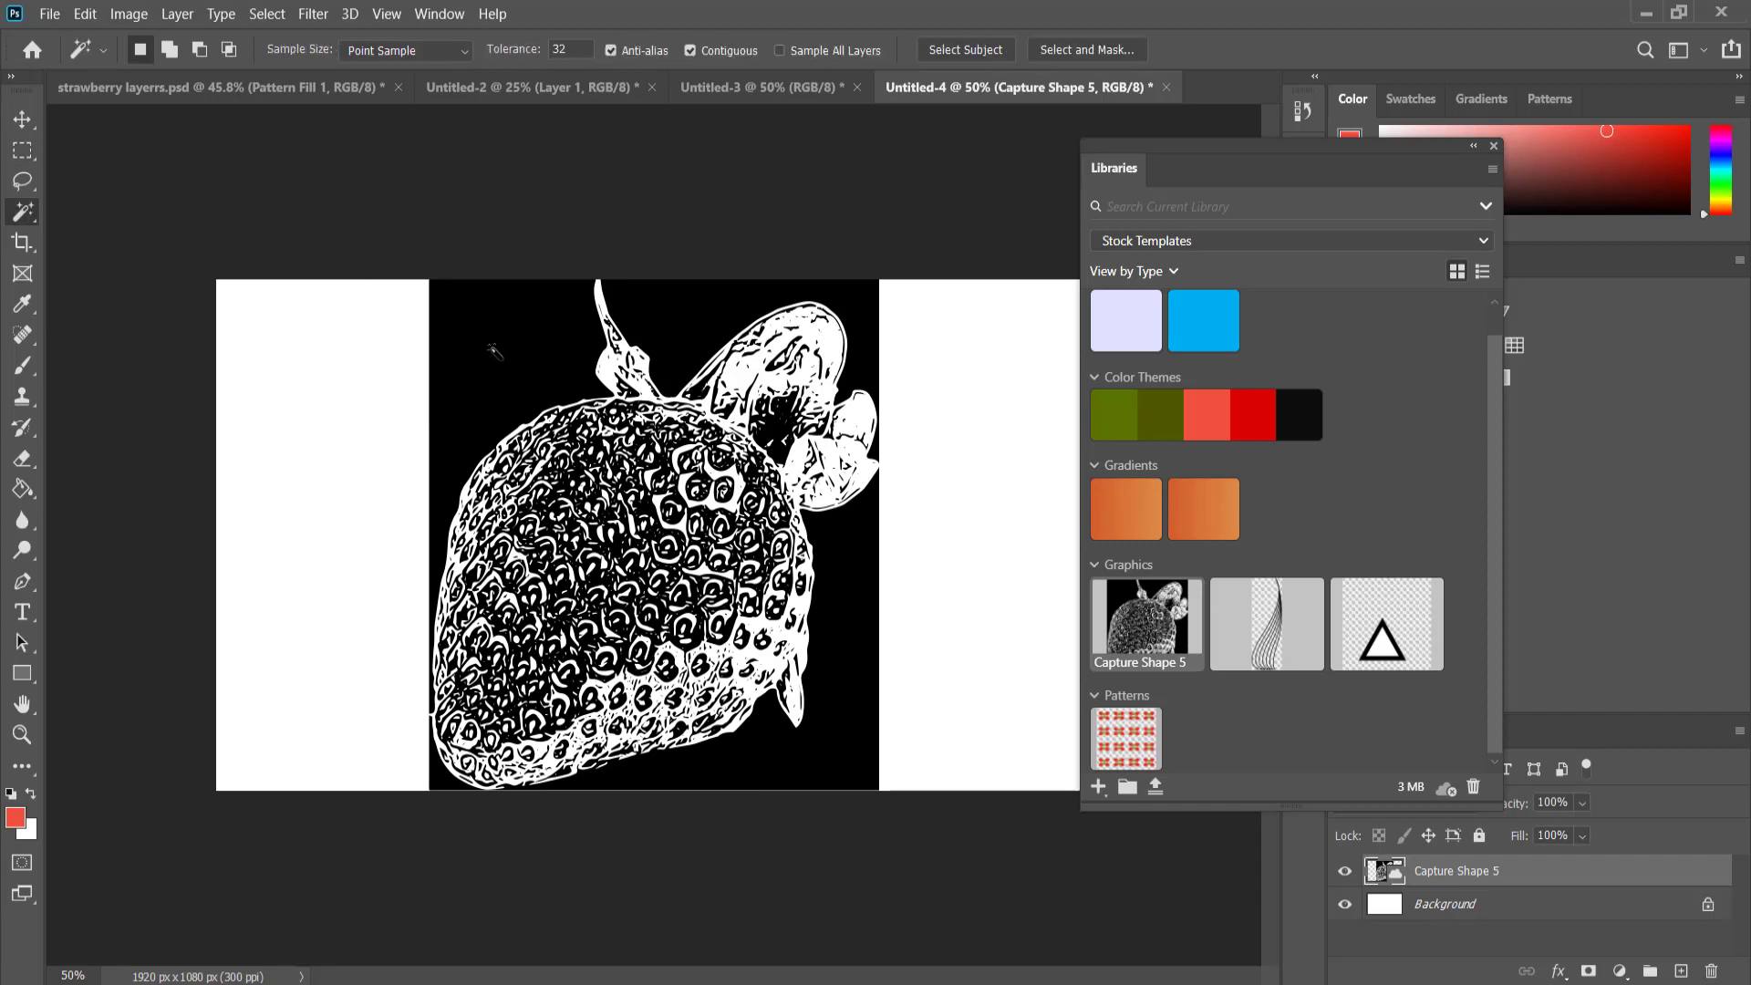
{"action": "key", "text": "shift"}
{"action": "left_click", "coordinate": [679, 319], "text": "shift"}
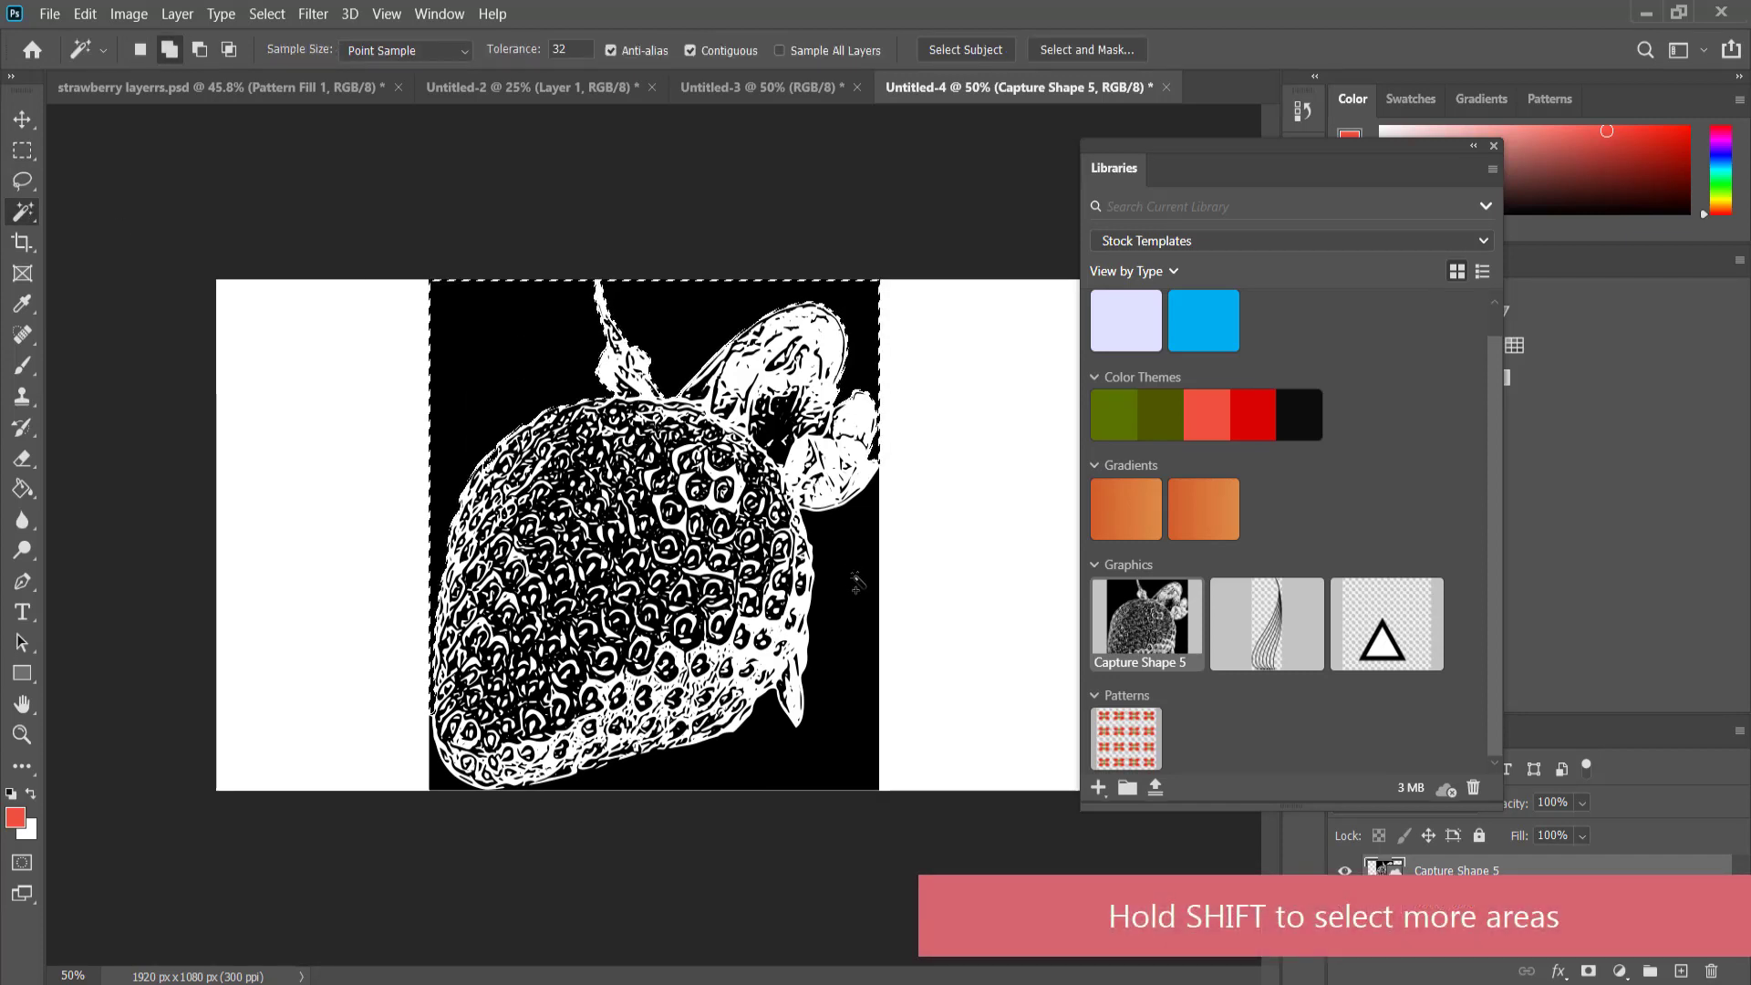
{"action": "left_click", "coordinate": [852, 626], "text": "shift"}
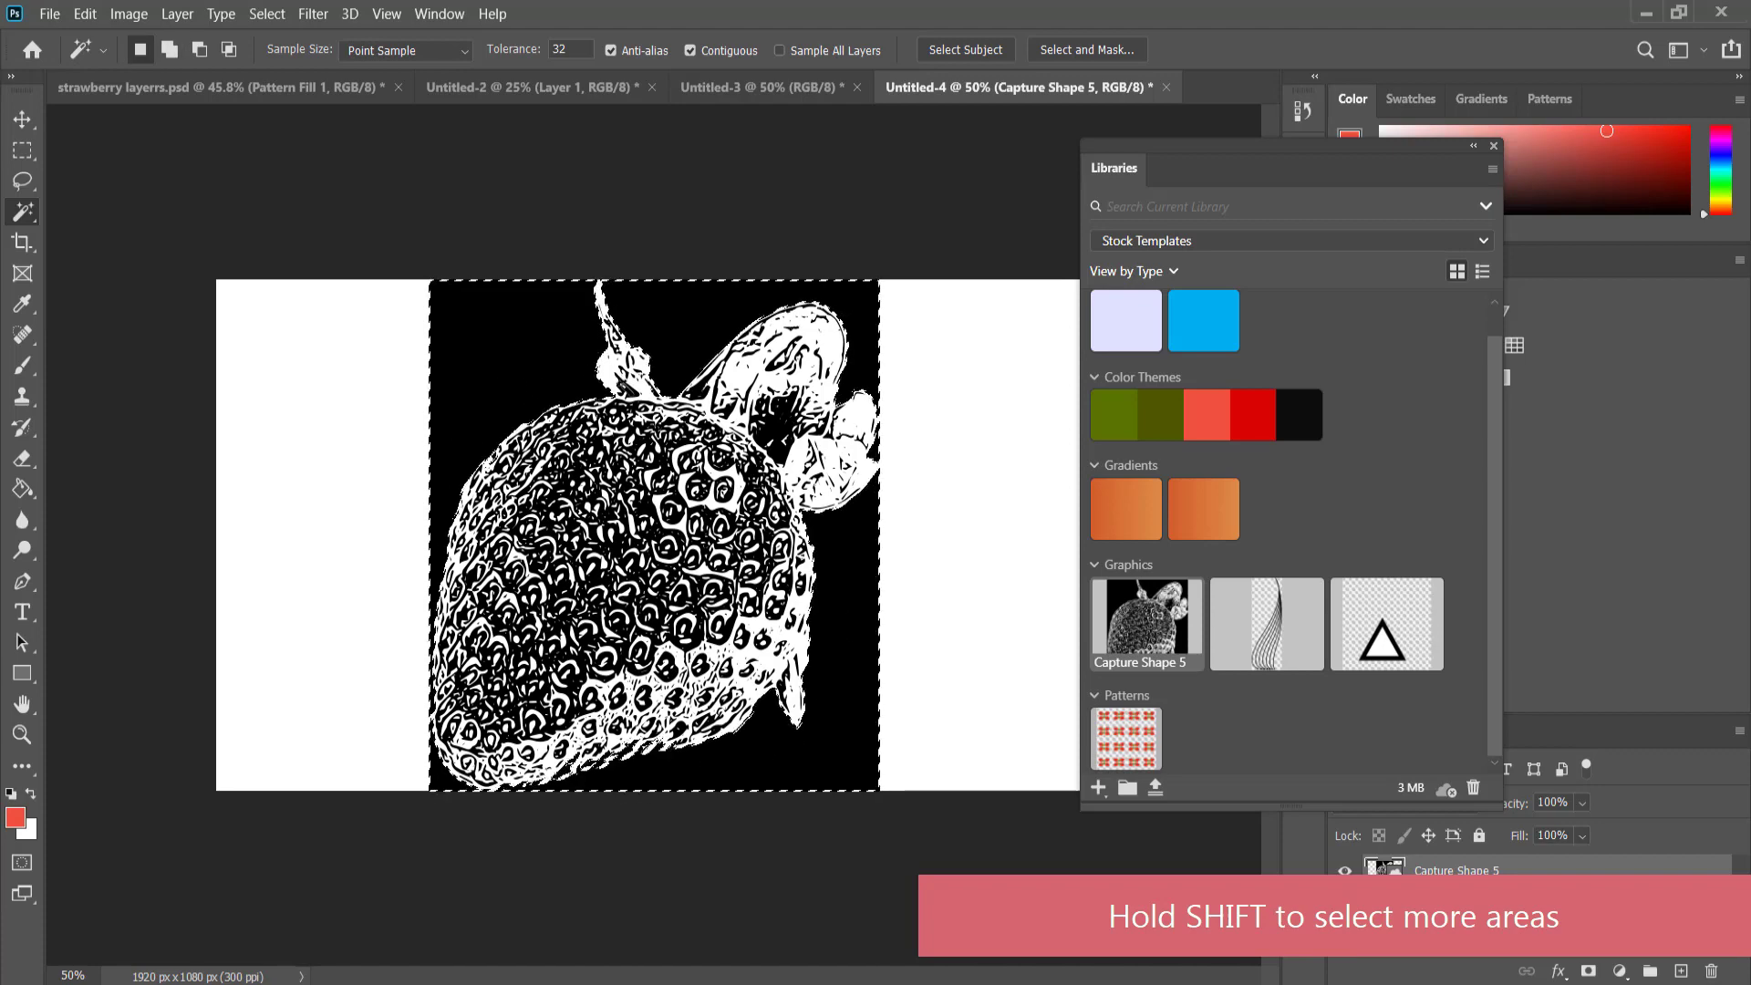
Rasterize the Capture Shape 5 layer, delete the selected black background and clear the selection.
{"action": "right_click", "coordinate": [1554, 867]}
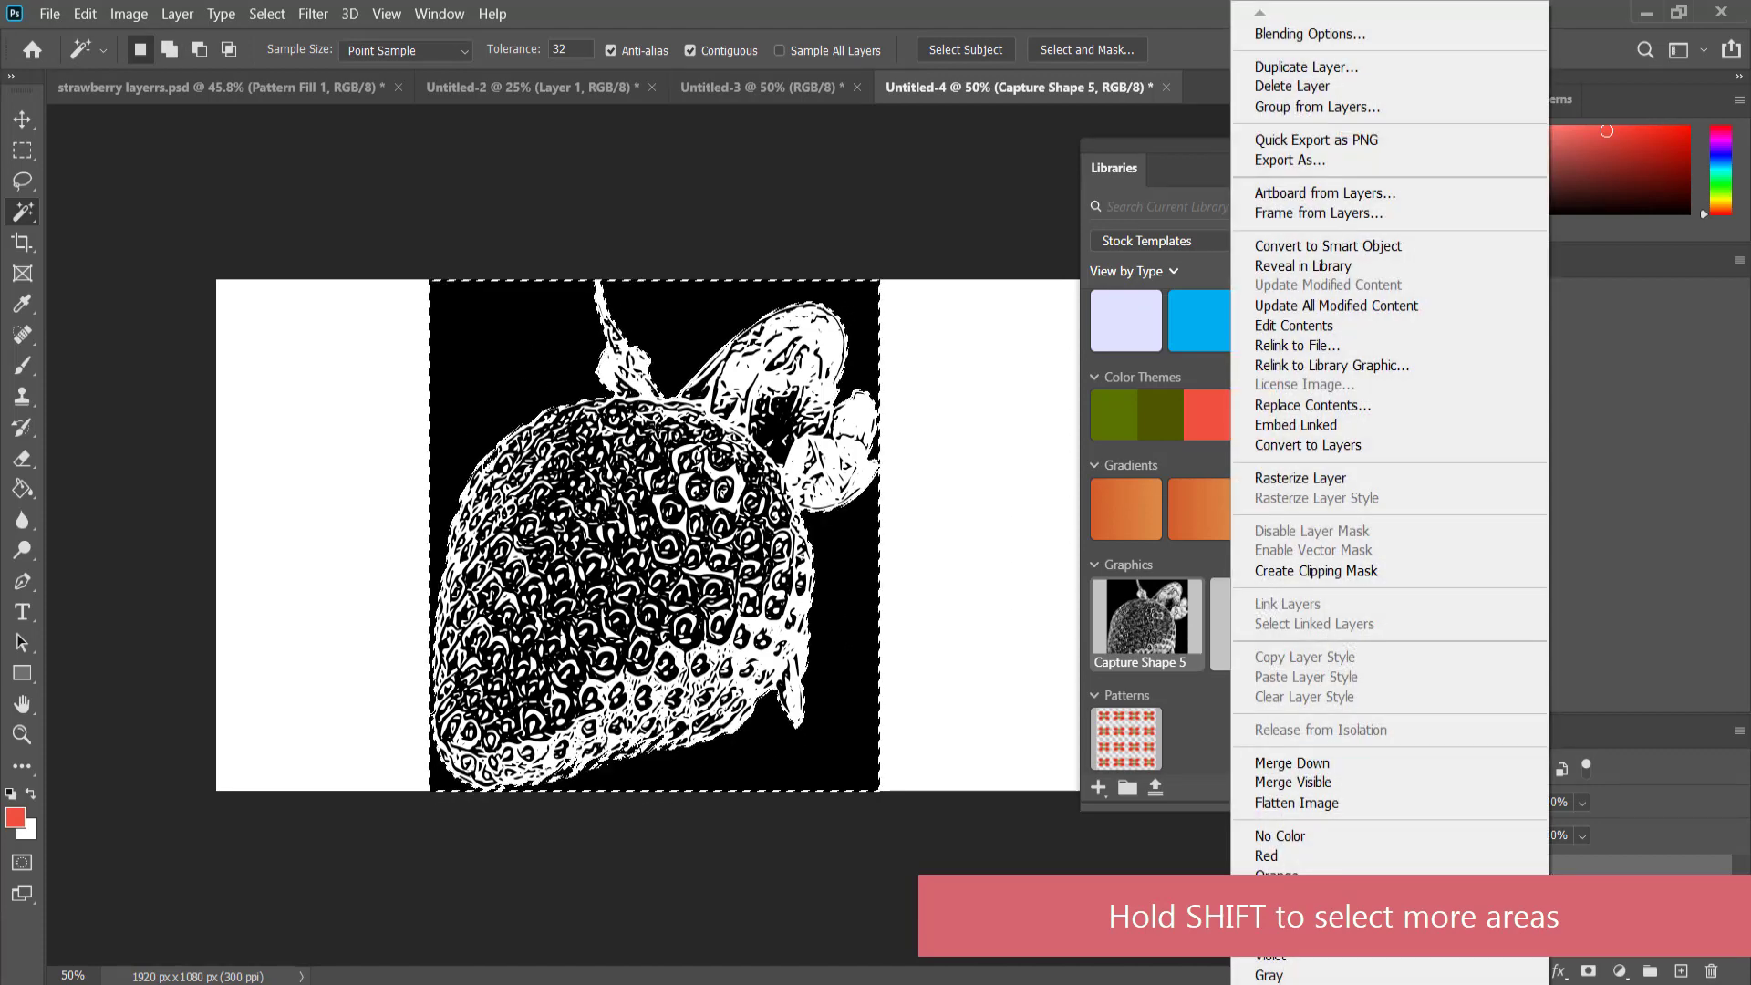
{"action": "left_click", "coordinate": [1352, 476]}
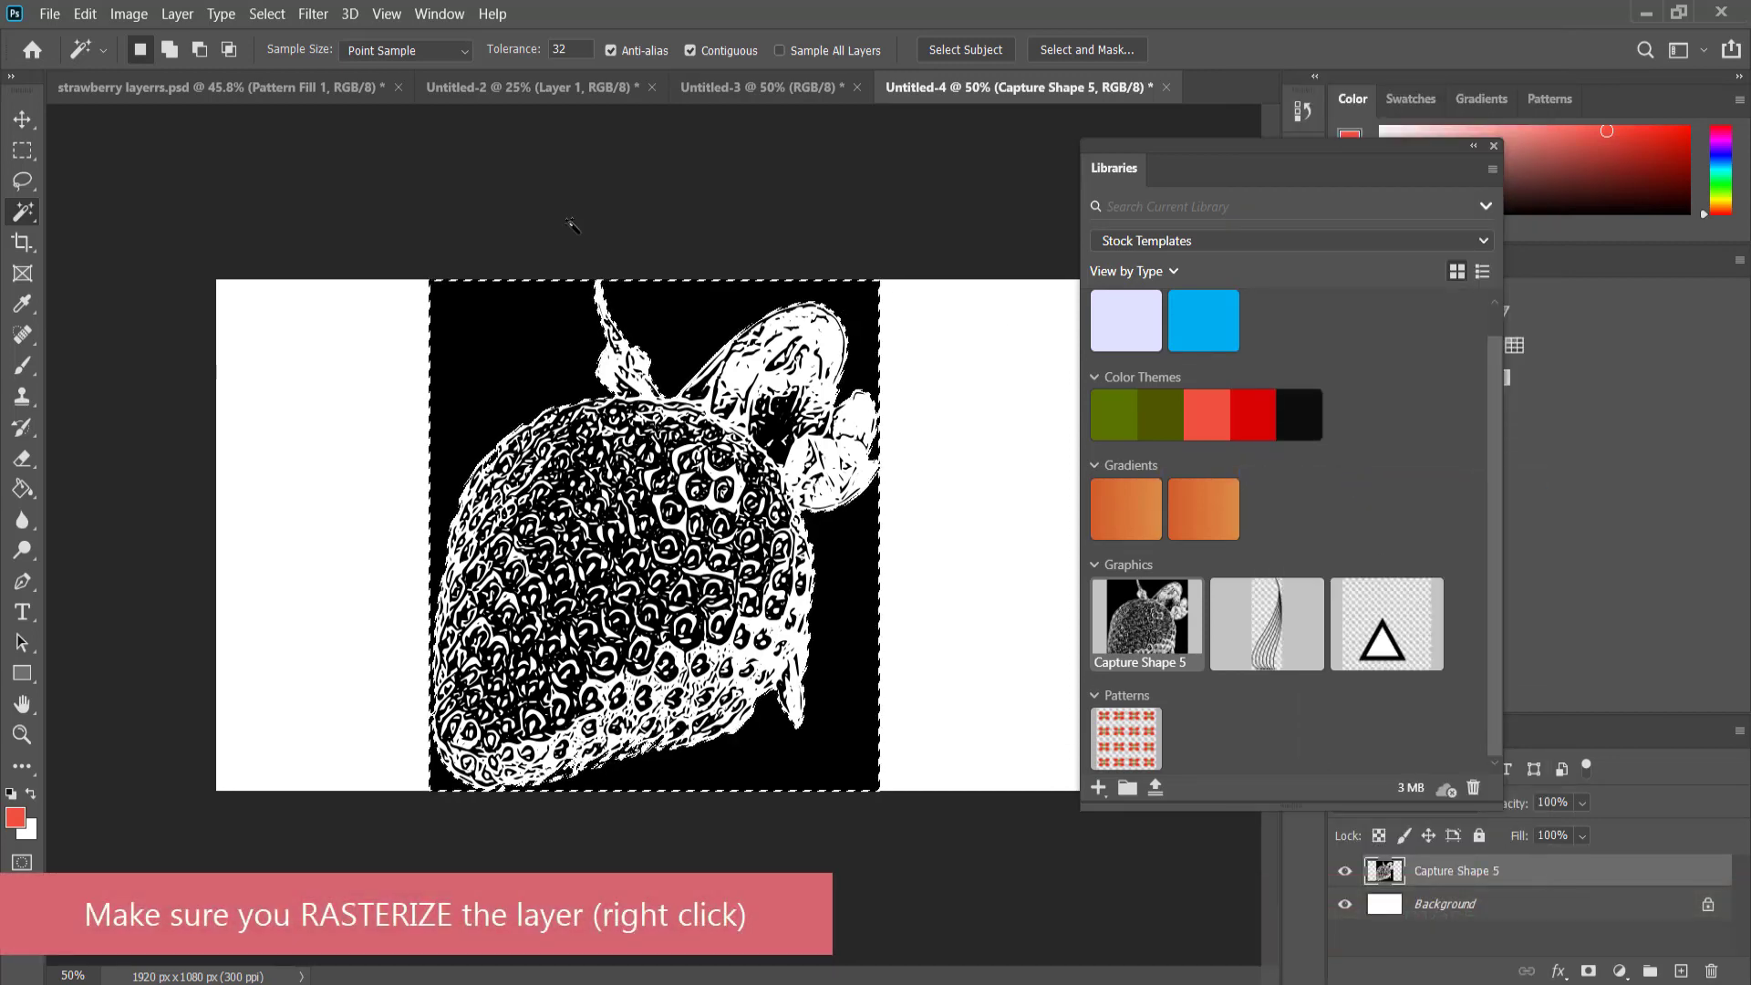
{"action": "left_click", "coordinate": [23, 126]}
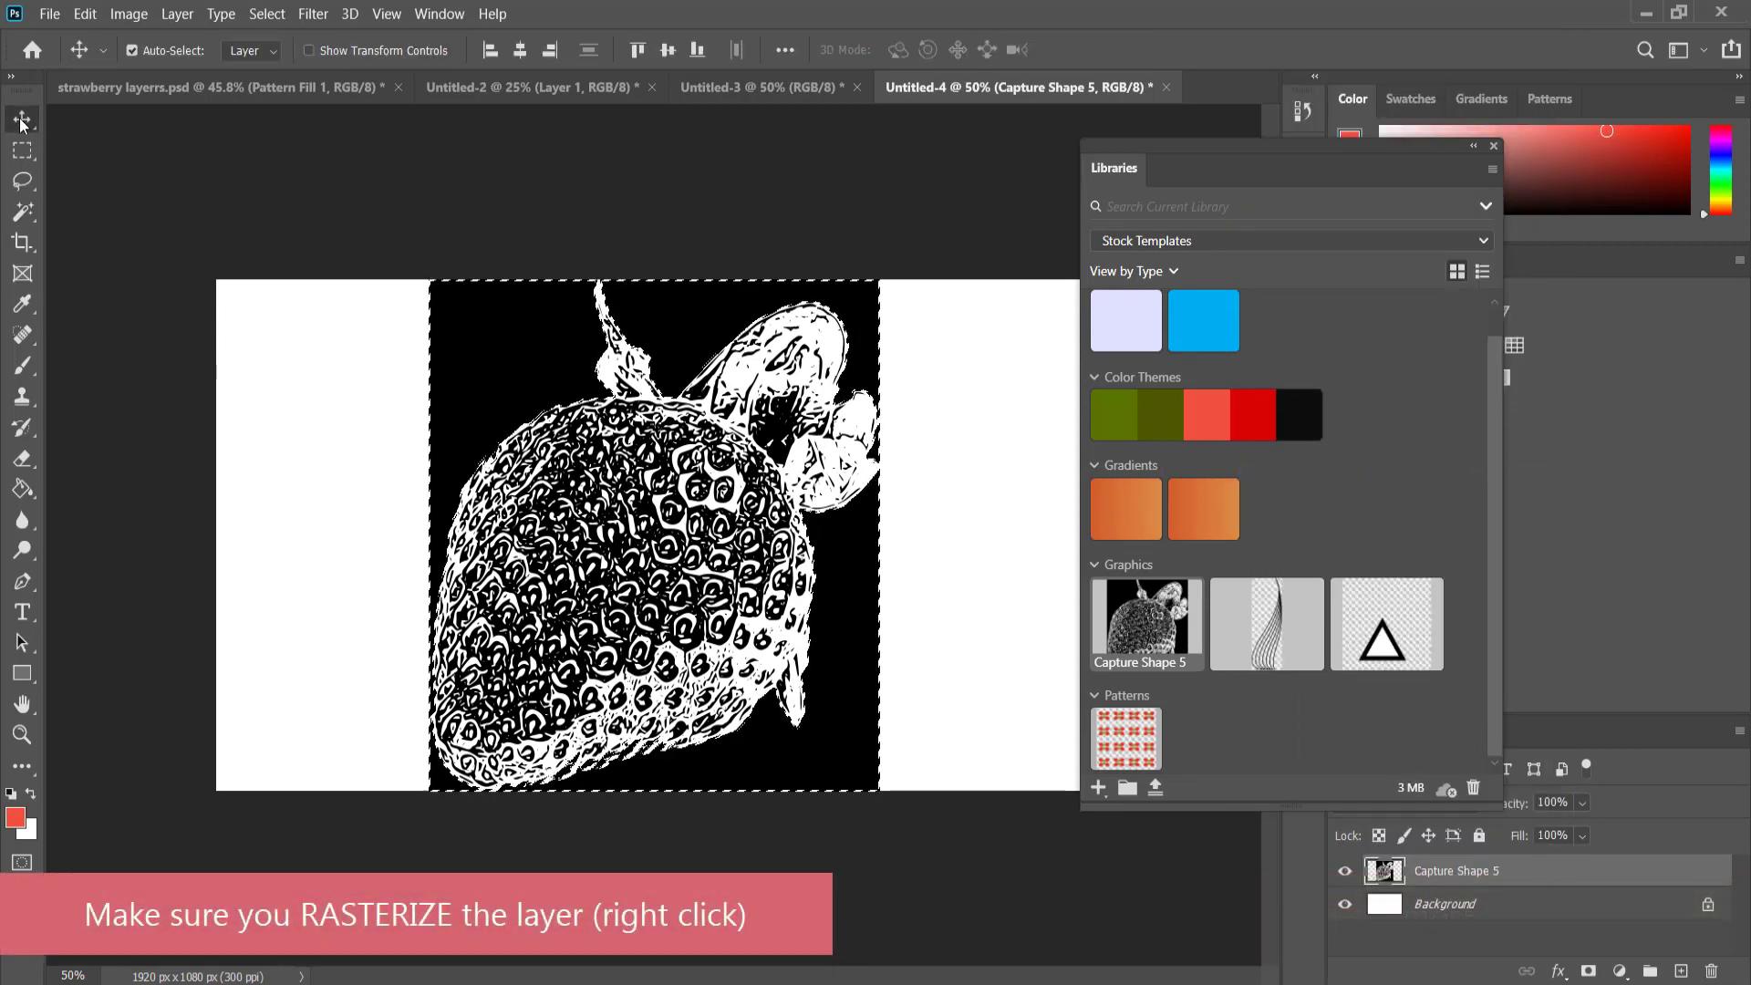
{"action": "key", "text": "Delete"}
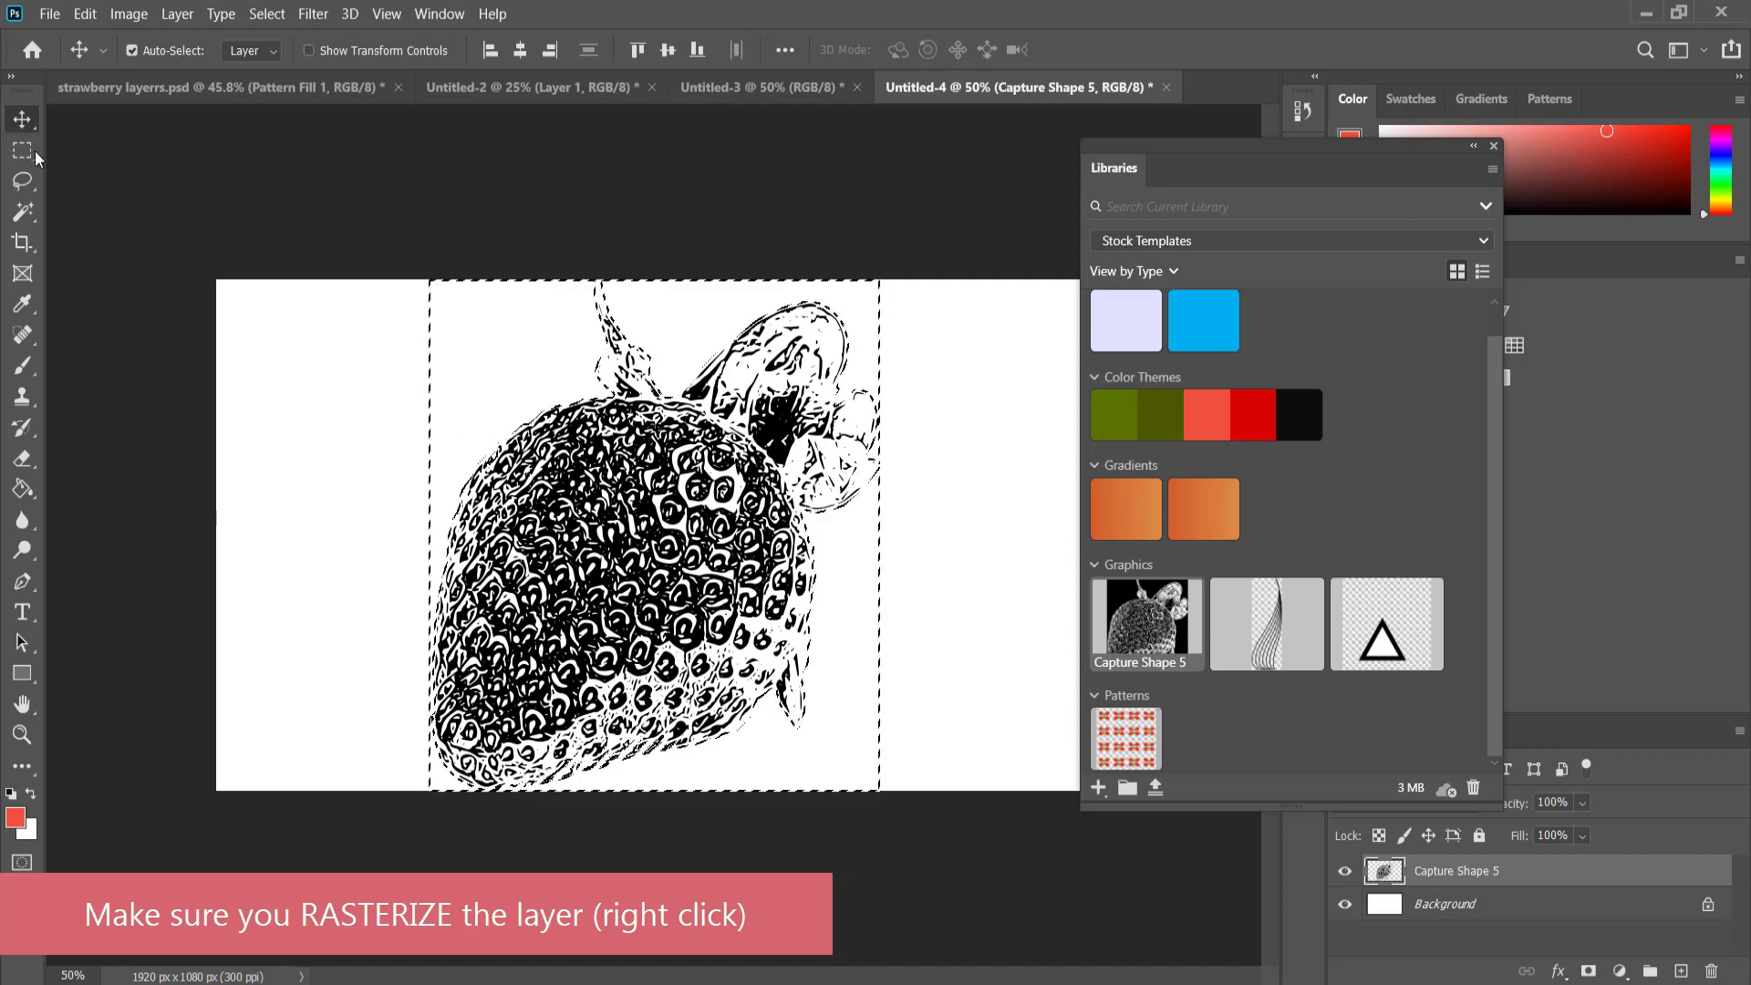
{"action": "left_click", "coordinate": [22, 151]}
{"action": "left_click", "coordinate": [568, 316]}
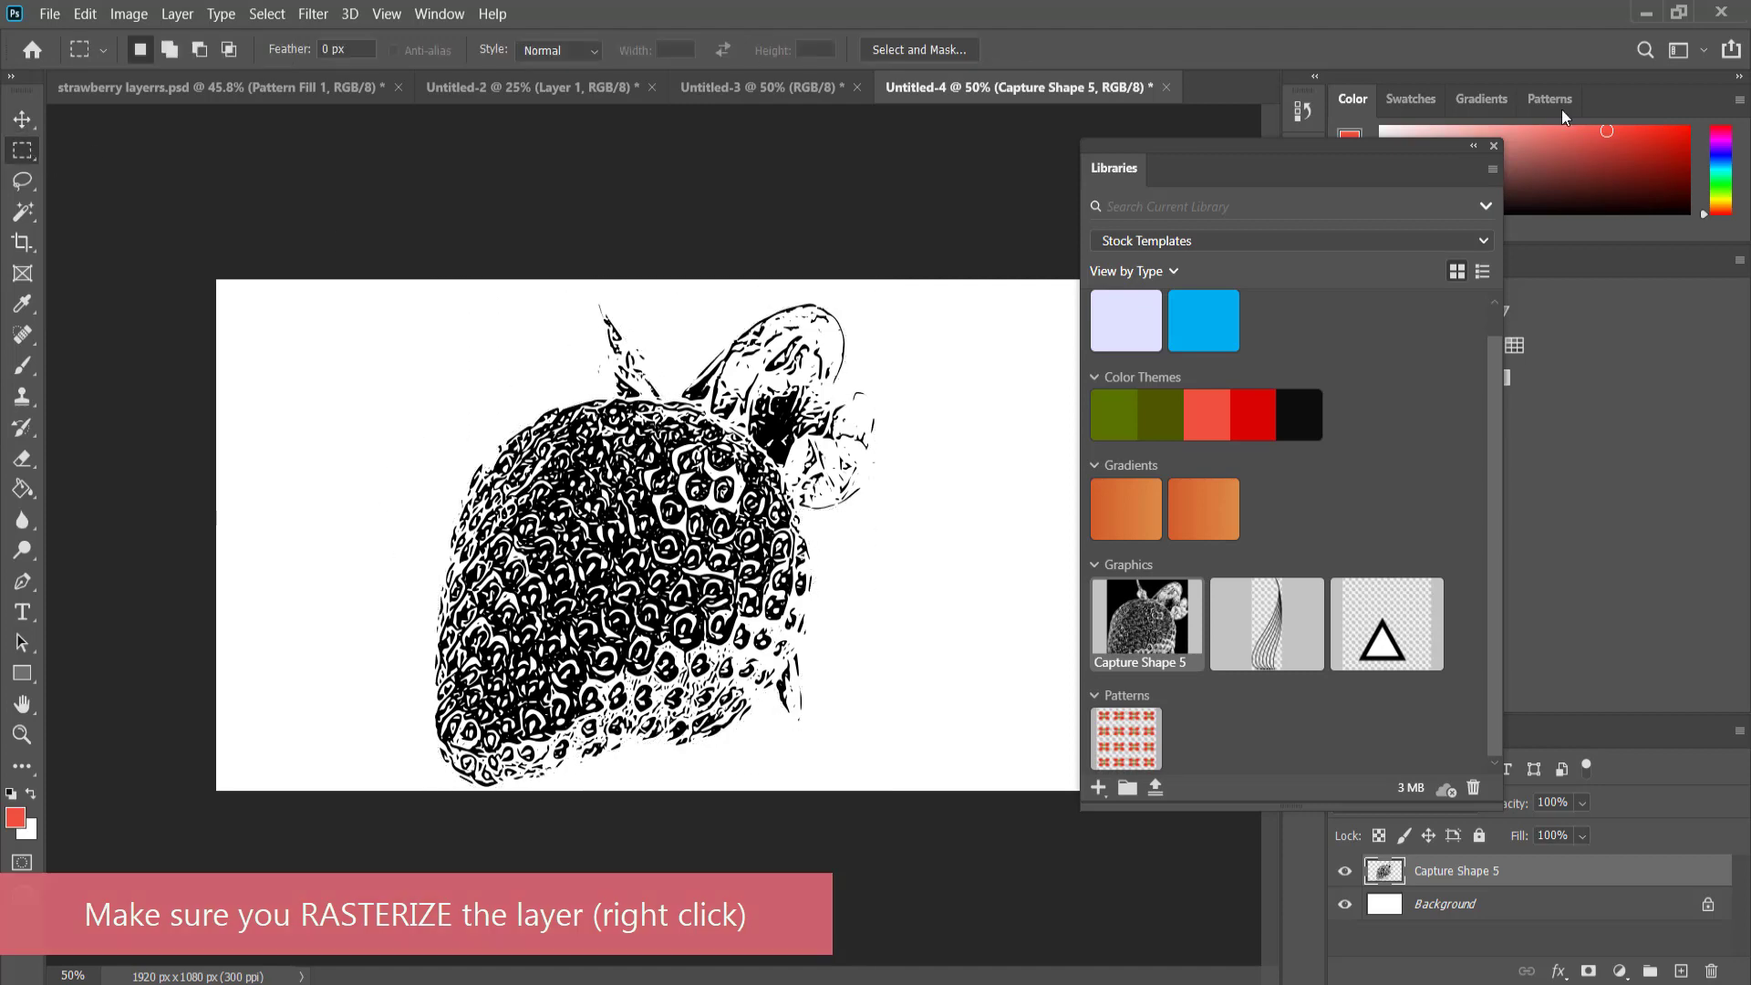
Copy the whole Capture Shape 5 strawberry layer and paste it into the Untitled-3 document.
{"action": "left_click", "coordinate": [1473, 146]}
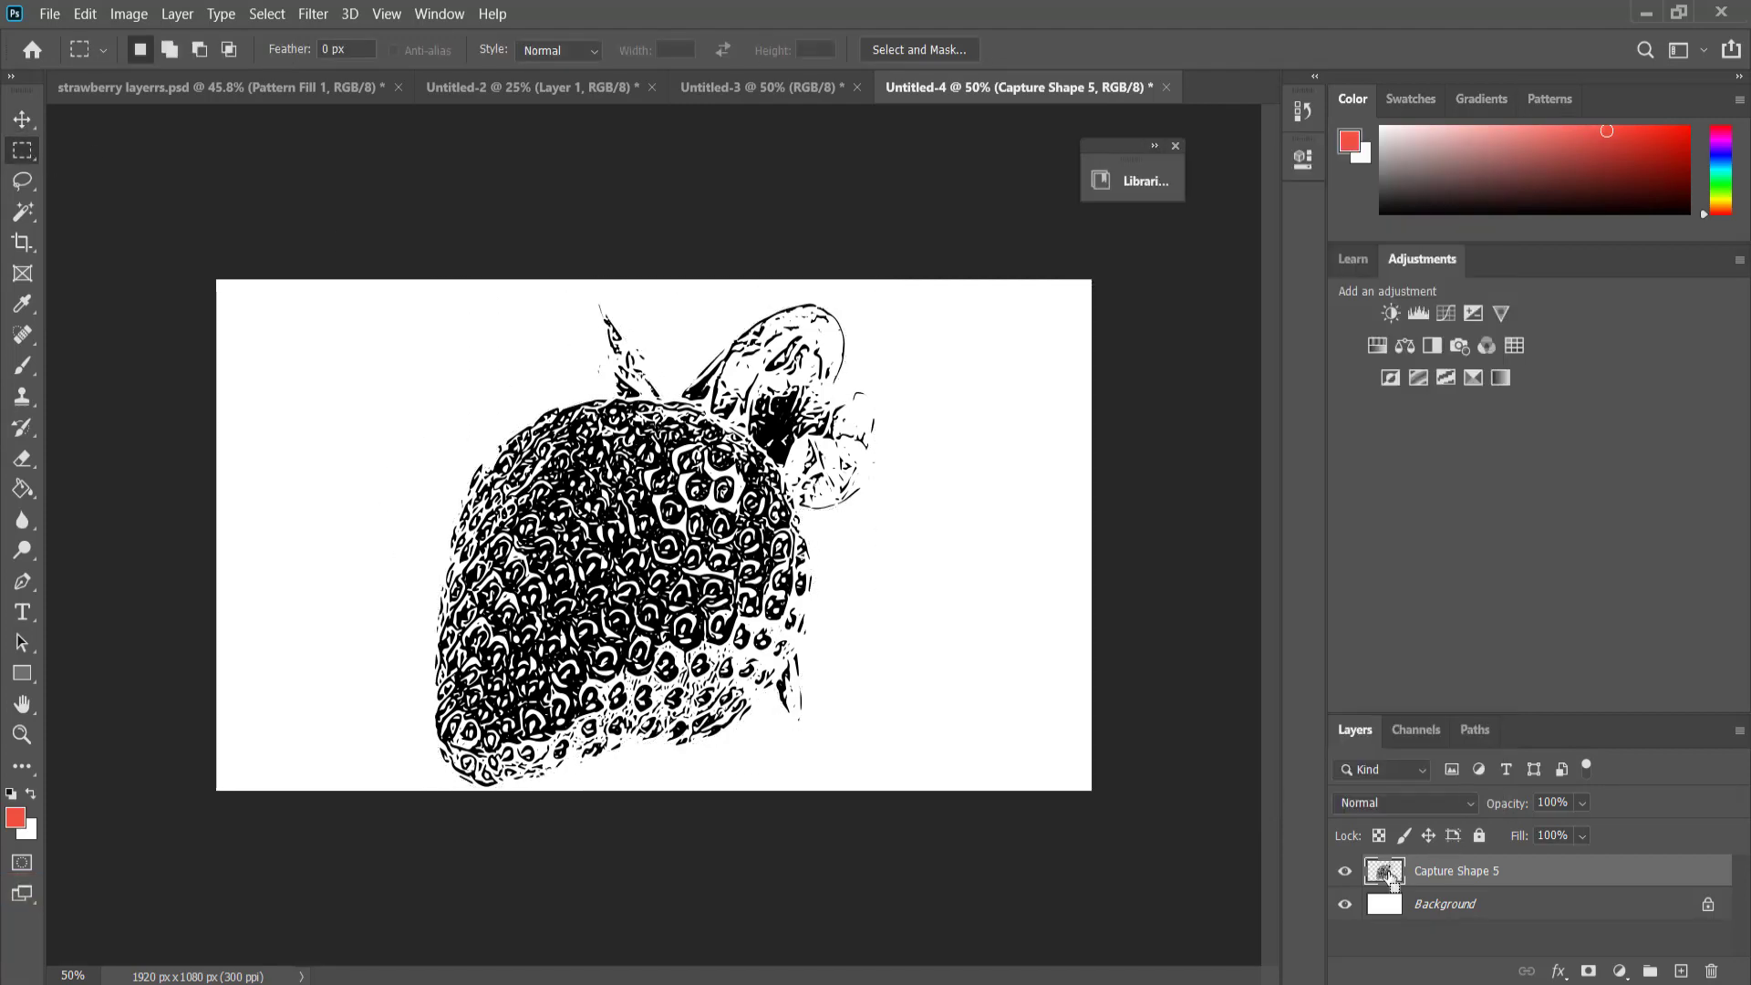
{"action": "left_click", "coordinate": [1385, 876], "text": "ctrl"}
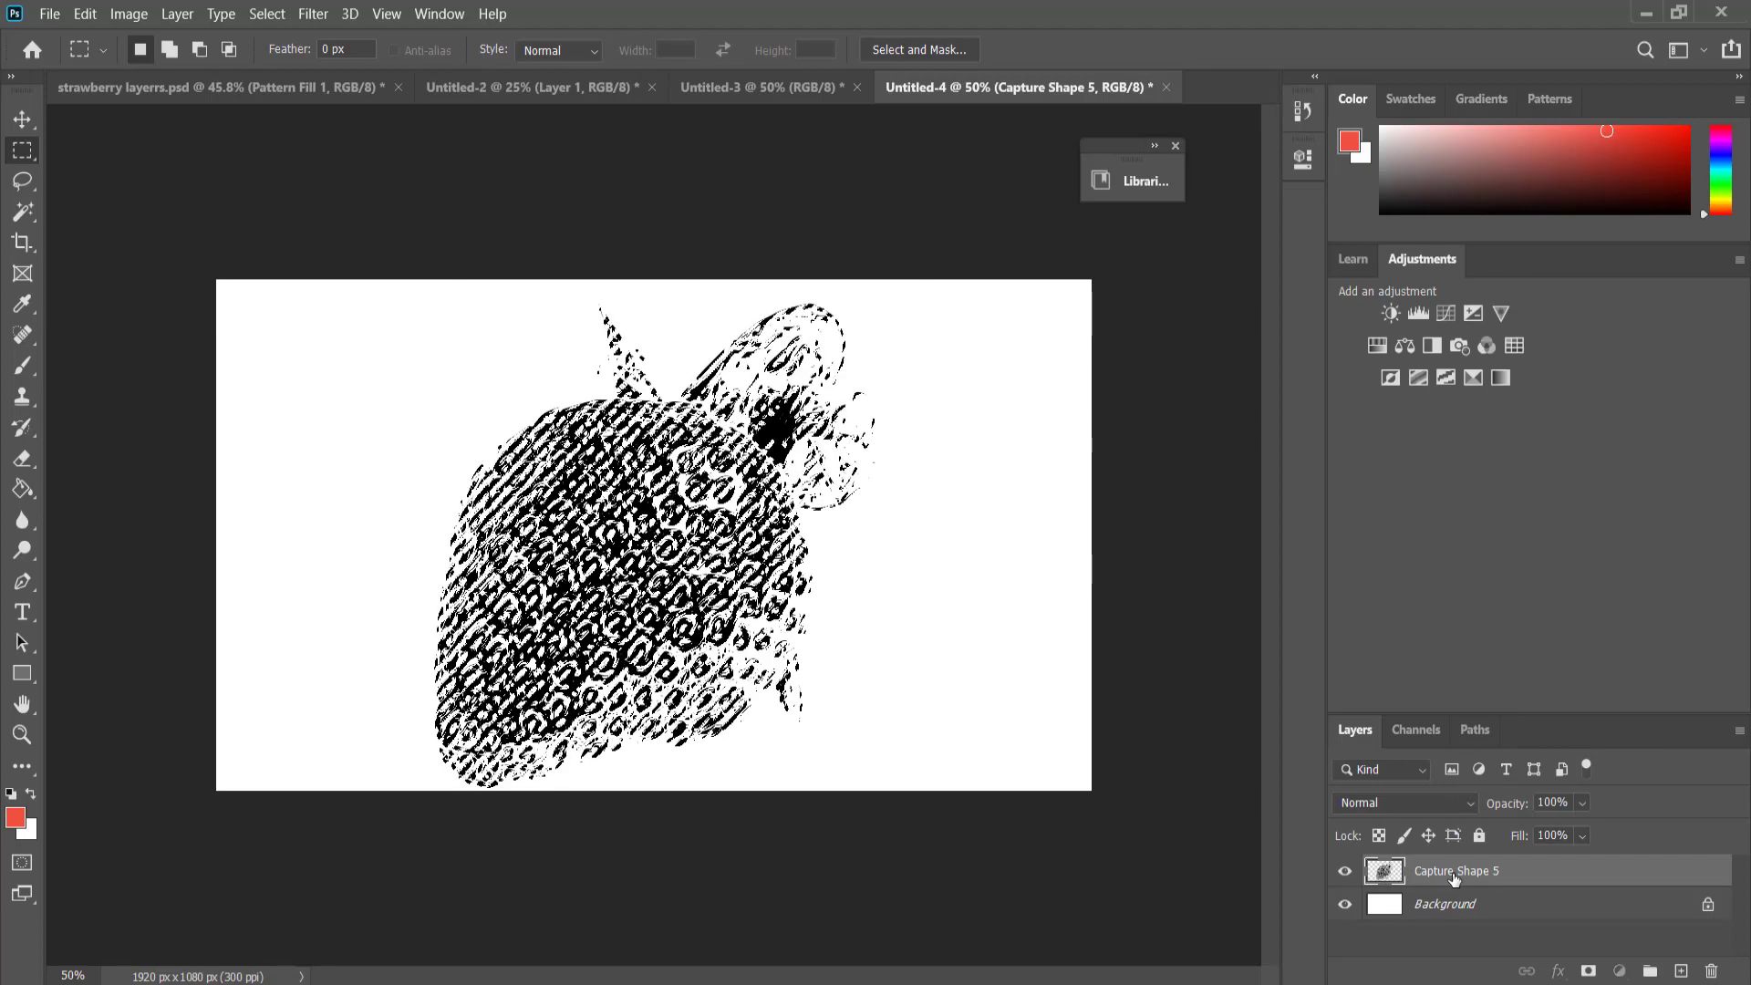
{"action": "key", "text": "ctrl+a"}
{"action": "key", "text": "ctrl+c"}
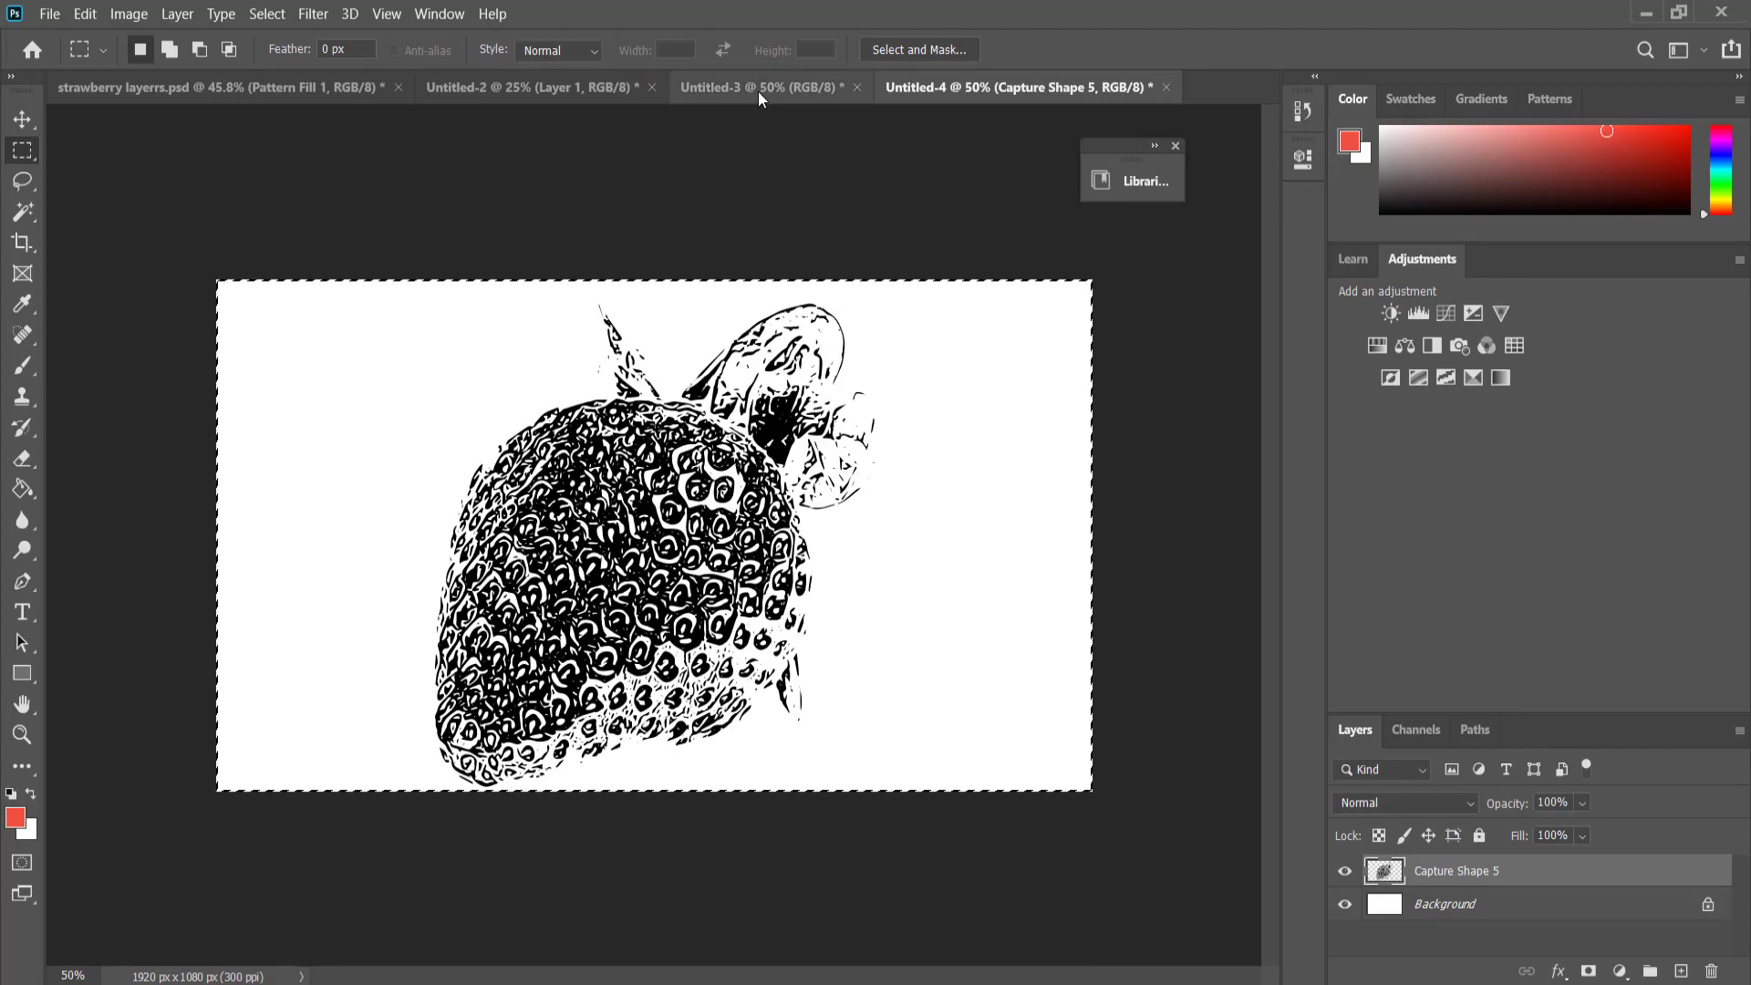
{"action": "left_click", "coordinate": [758, 88]}
{"action": "key", "text": "ctrl+v"}
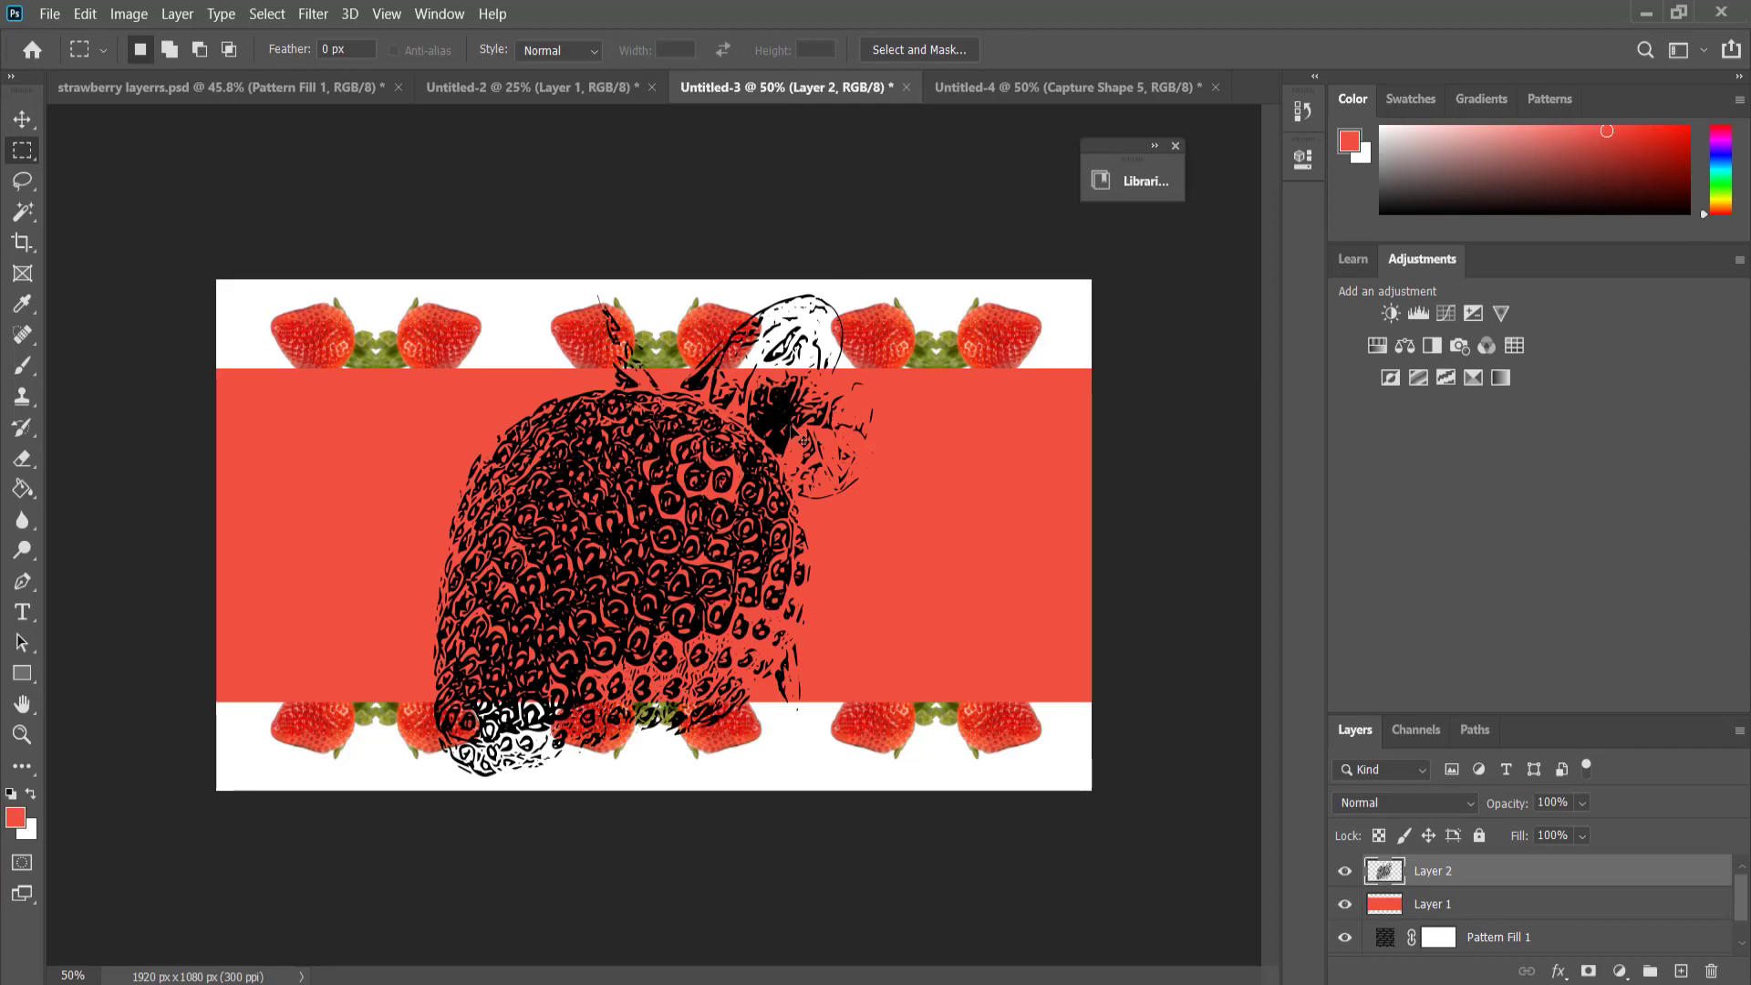
Scale the pasted strawberry to about 42%, center it vertically at the left end of the coral band, and invert it to white.
{"action": "key", "text": "ctrl+t"}
{"action": "left_click_drag", "start_coordinate": [435, 294], "coordinate": [689, 574]}
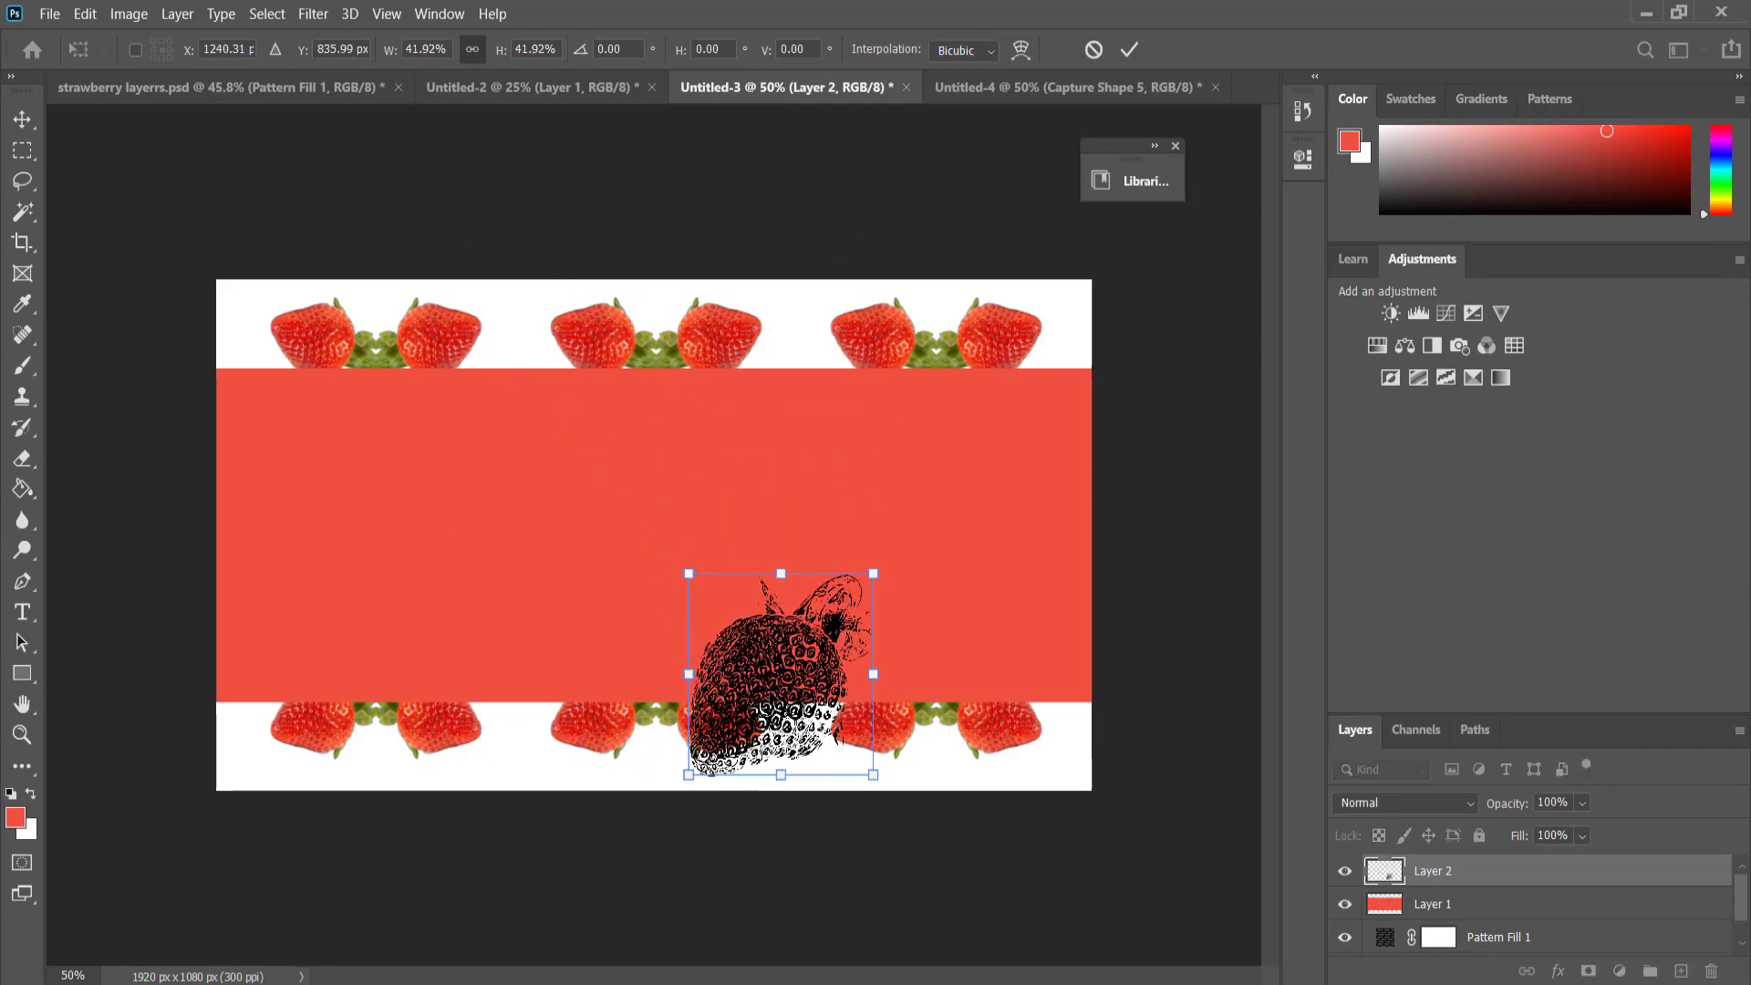
{"action": "left_click_drag", "start_coordinate": [783, 627], "coordinate": [369, 488]}
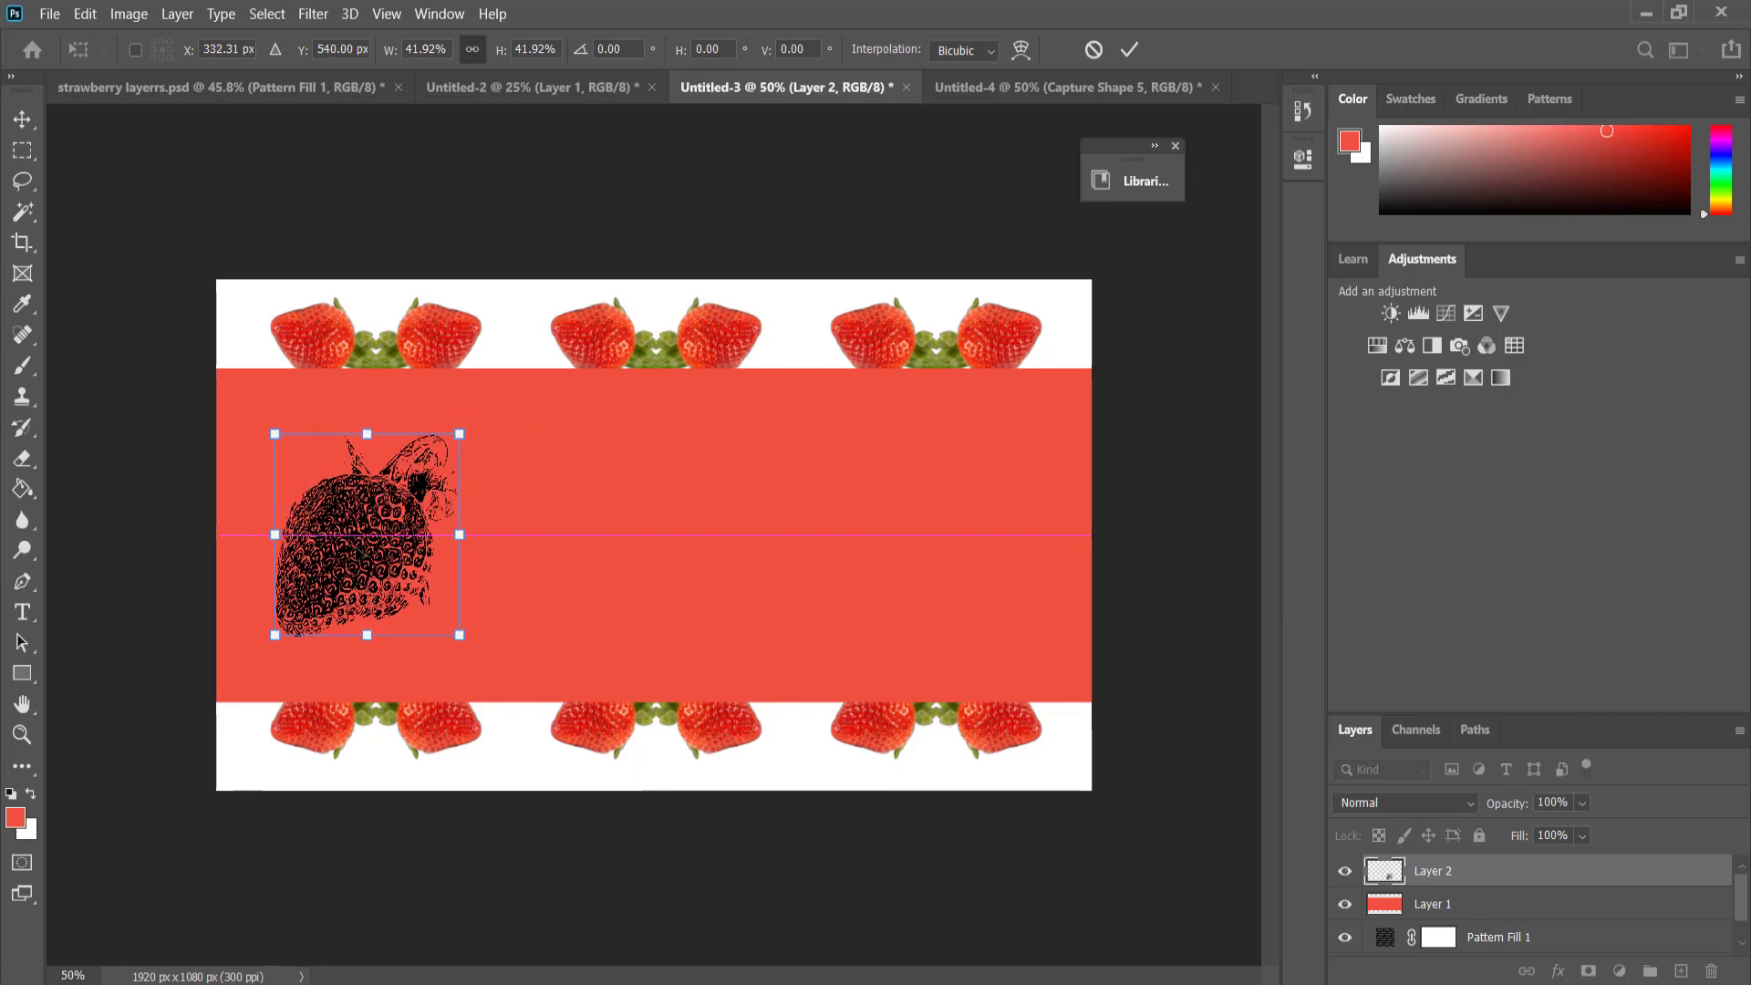
{"action": "key", "text": "m"}
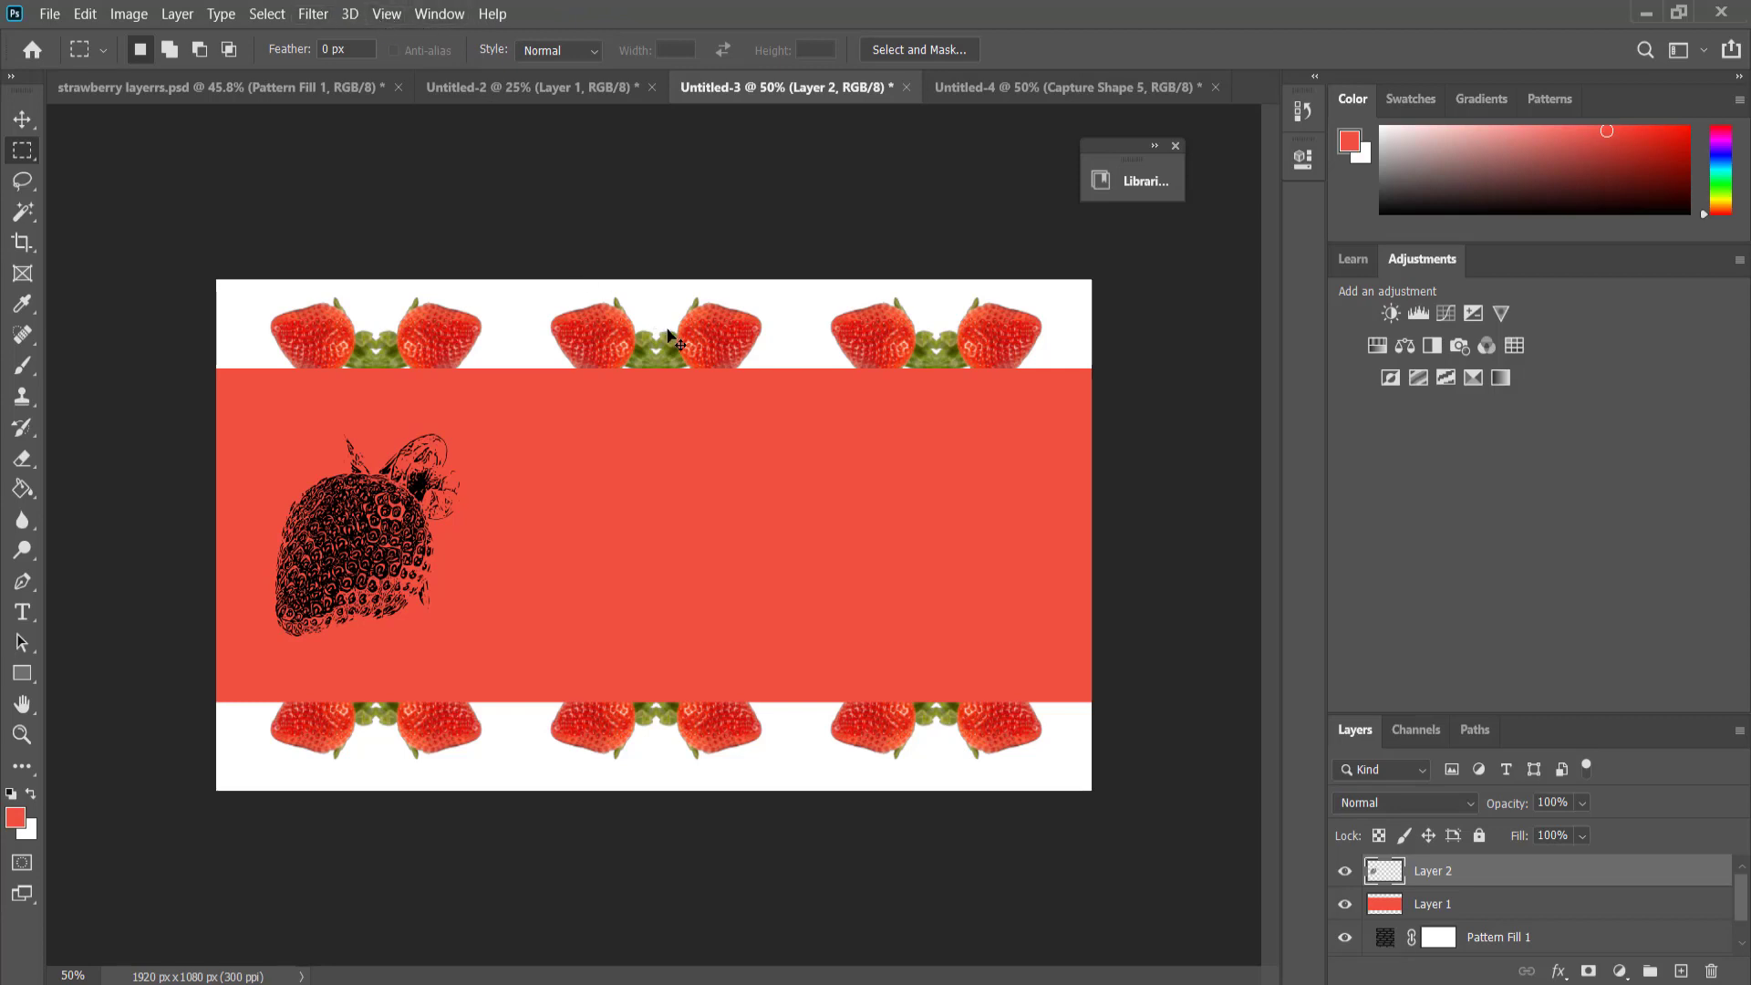
{"action": "key", "text": "ctrl+i"}
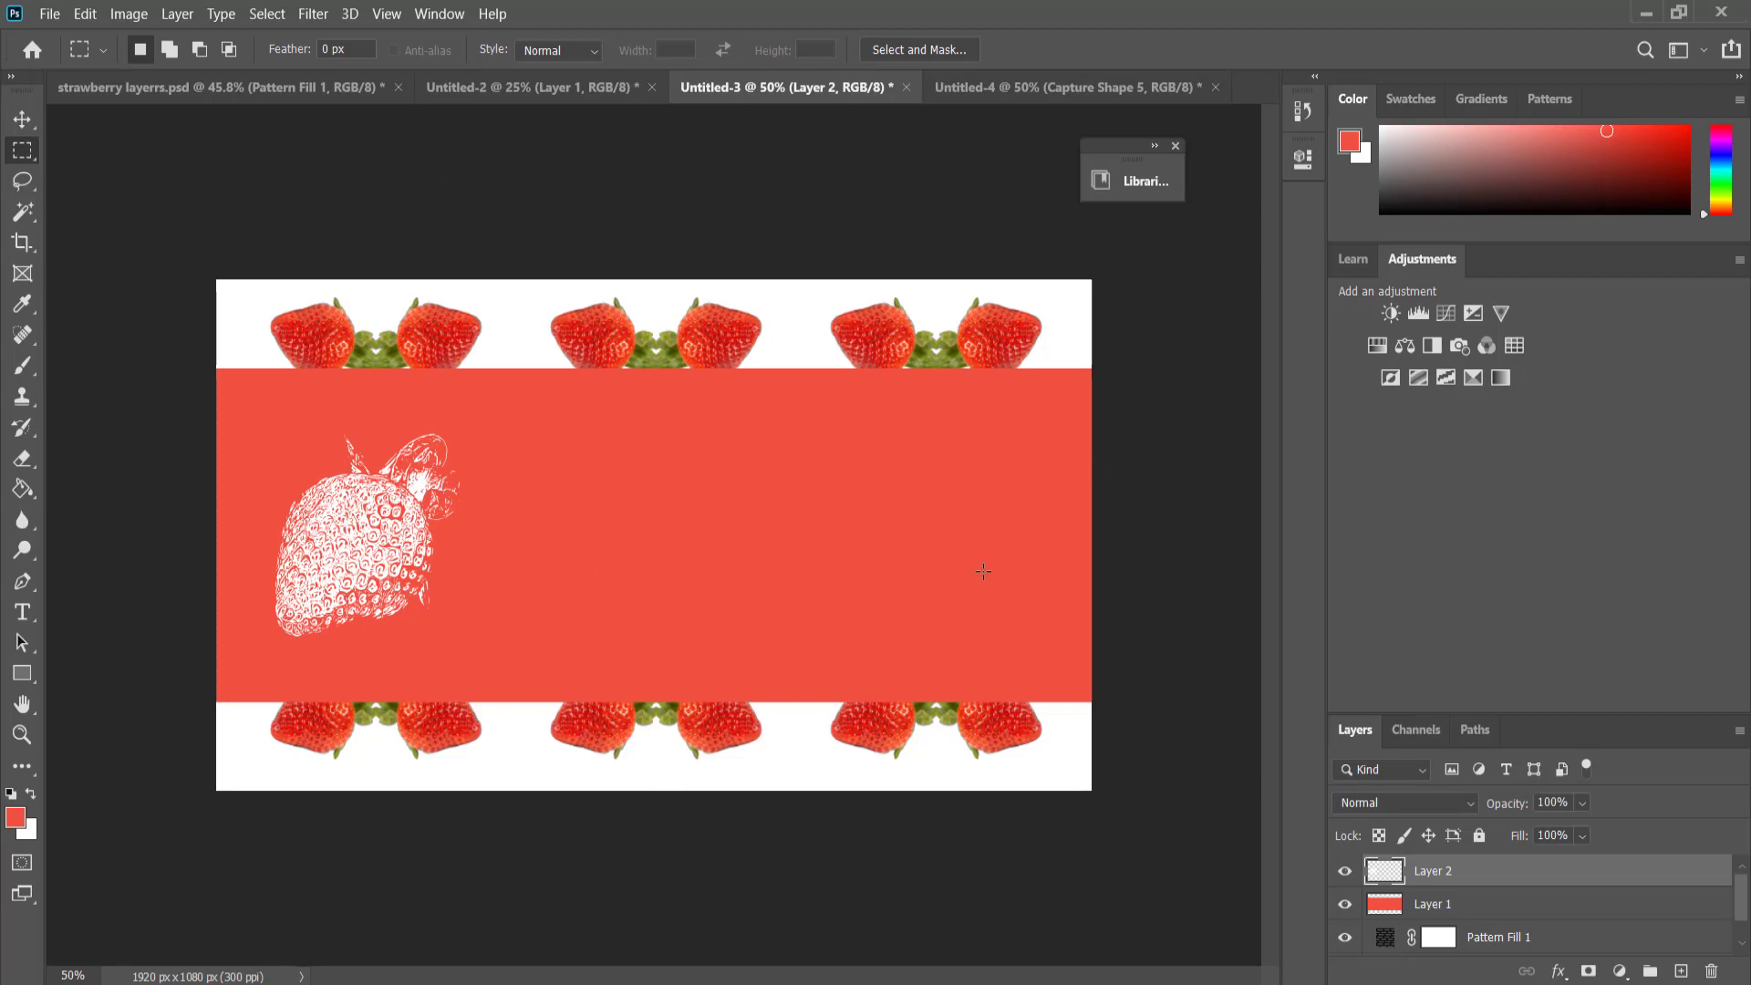
Add a text box reading "strawberry" on the coral band beside the strawberry shape, with 30 pt text in white (ffffff).
{"action": "left_click", "coordinate": [23, 612]}
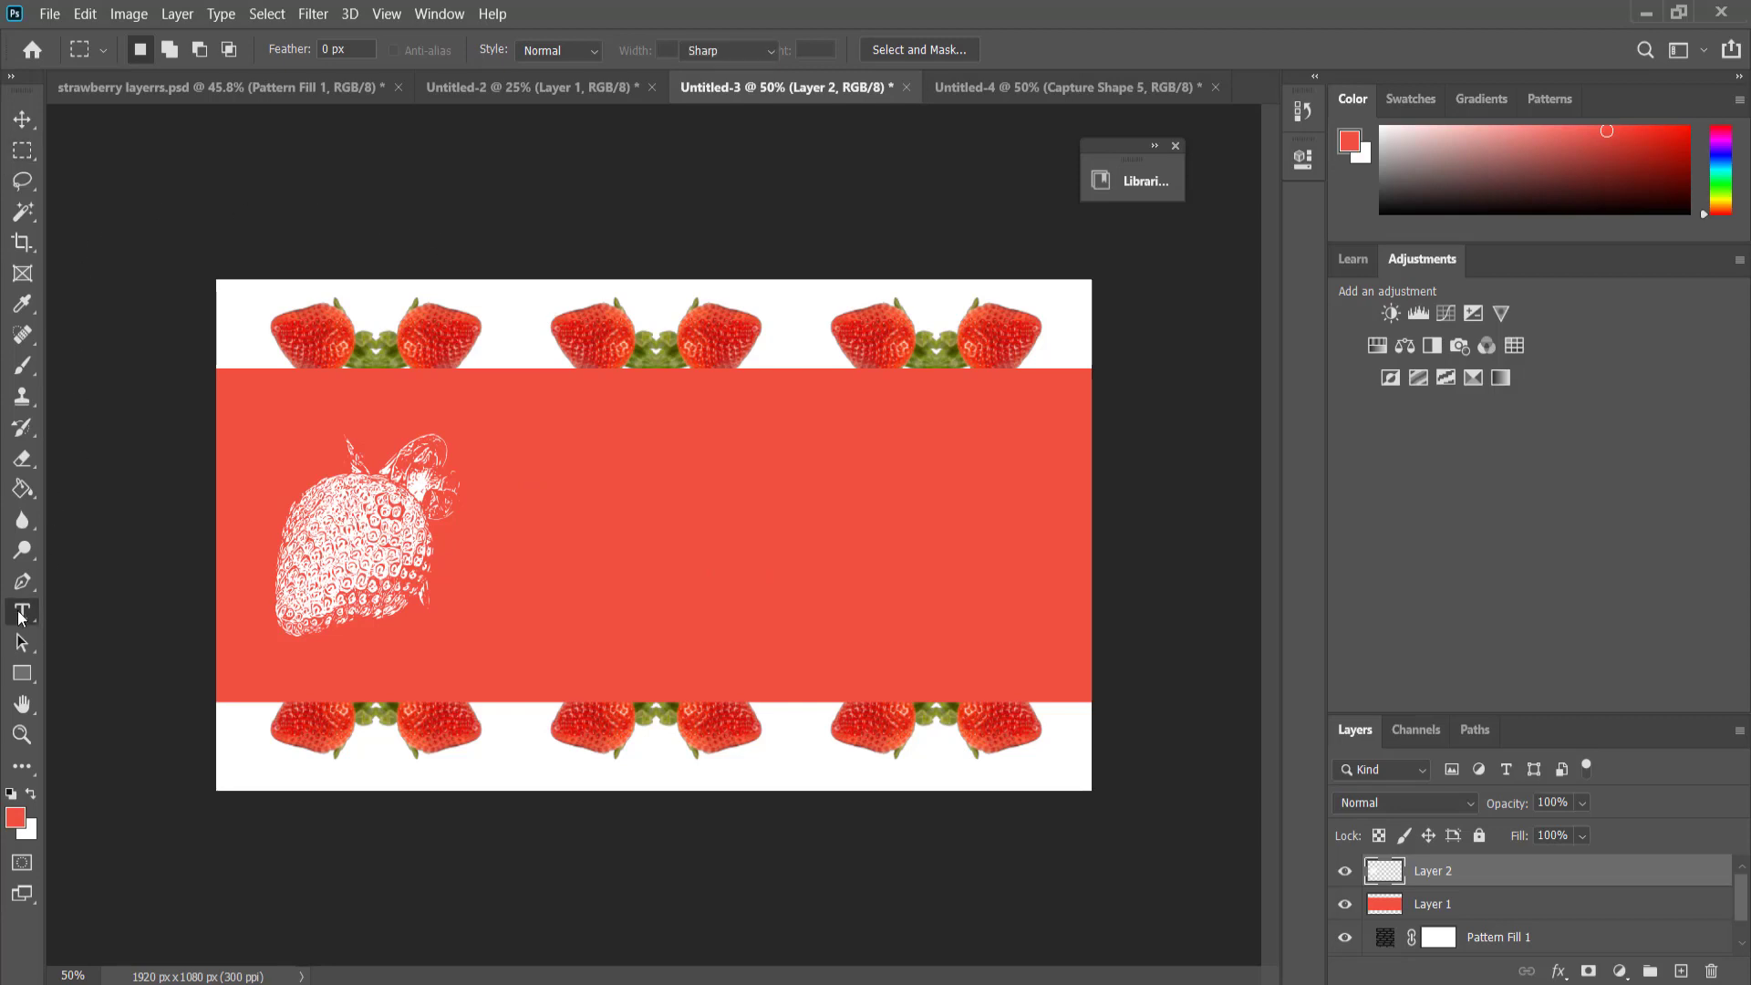
{"action": "left_click_drag", "start_coordinate": [545, 435], "coordinate": [1048, 551]}
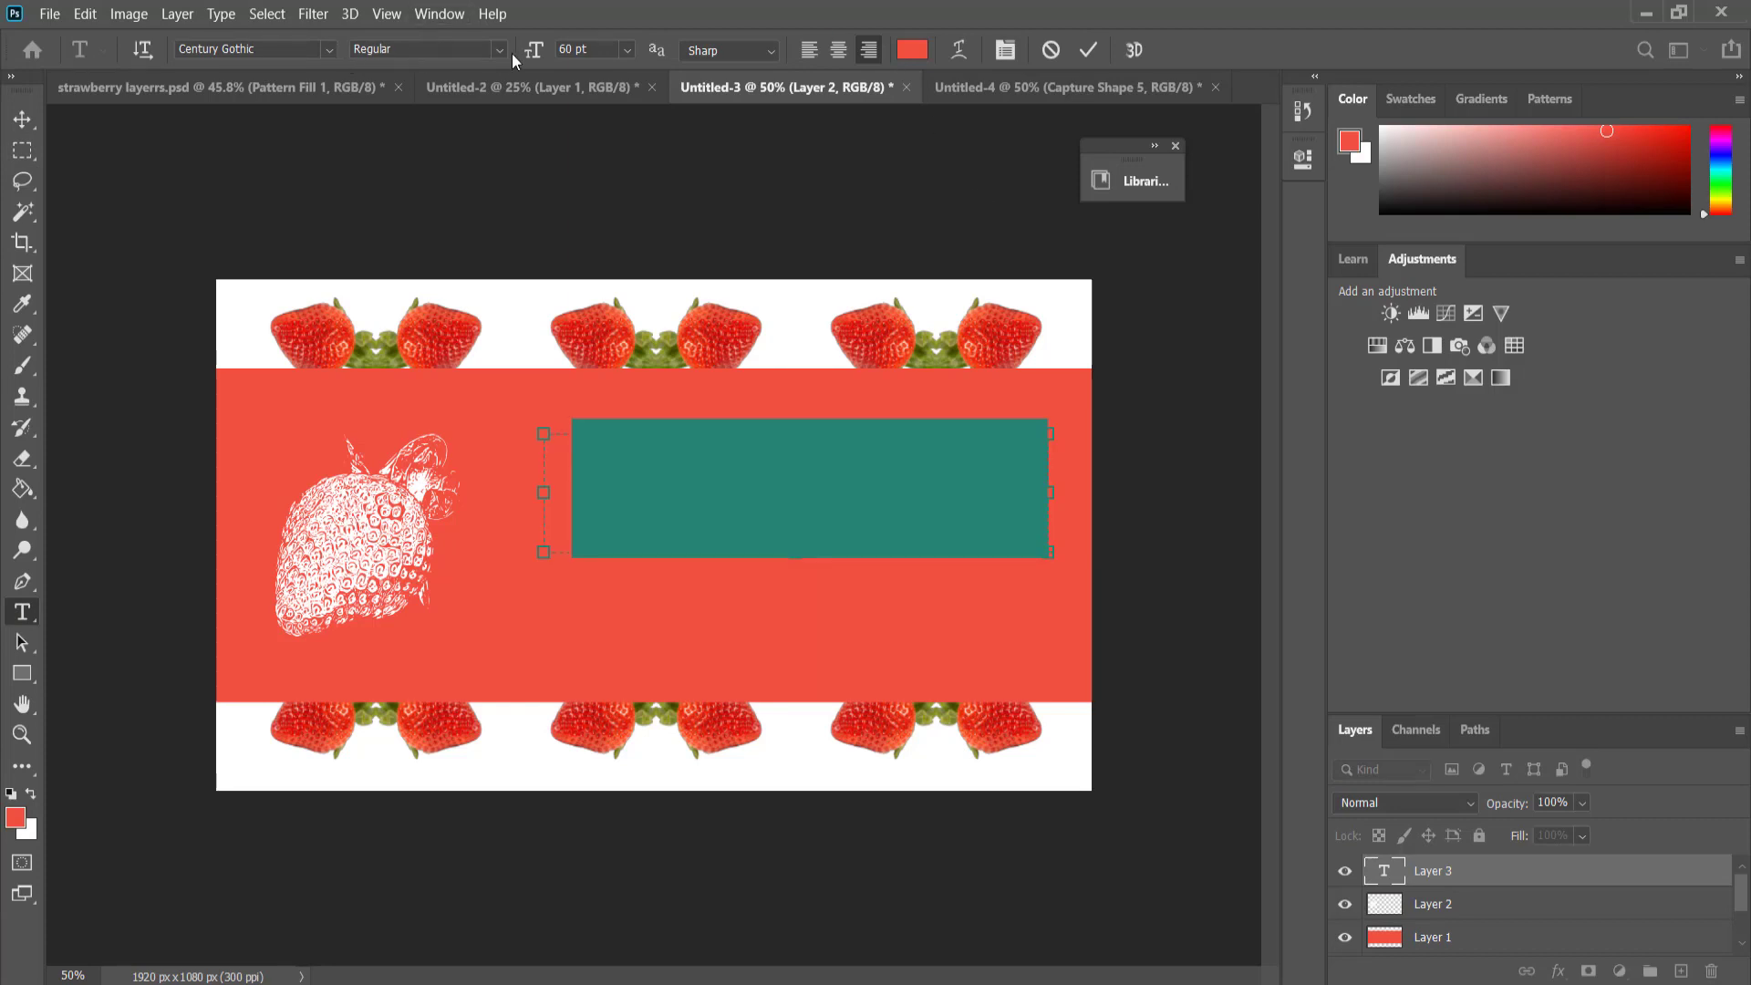
{"action": "left_click", "coordinate": [626, 52]}
{"action": "left_click", "coordinate": [611, 290]}
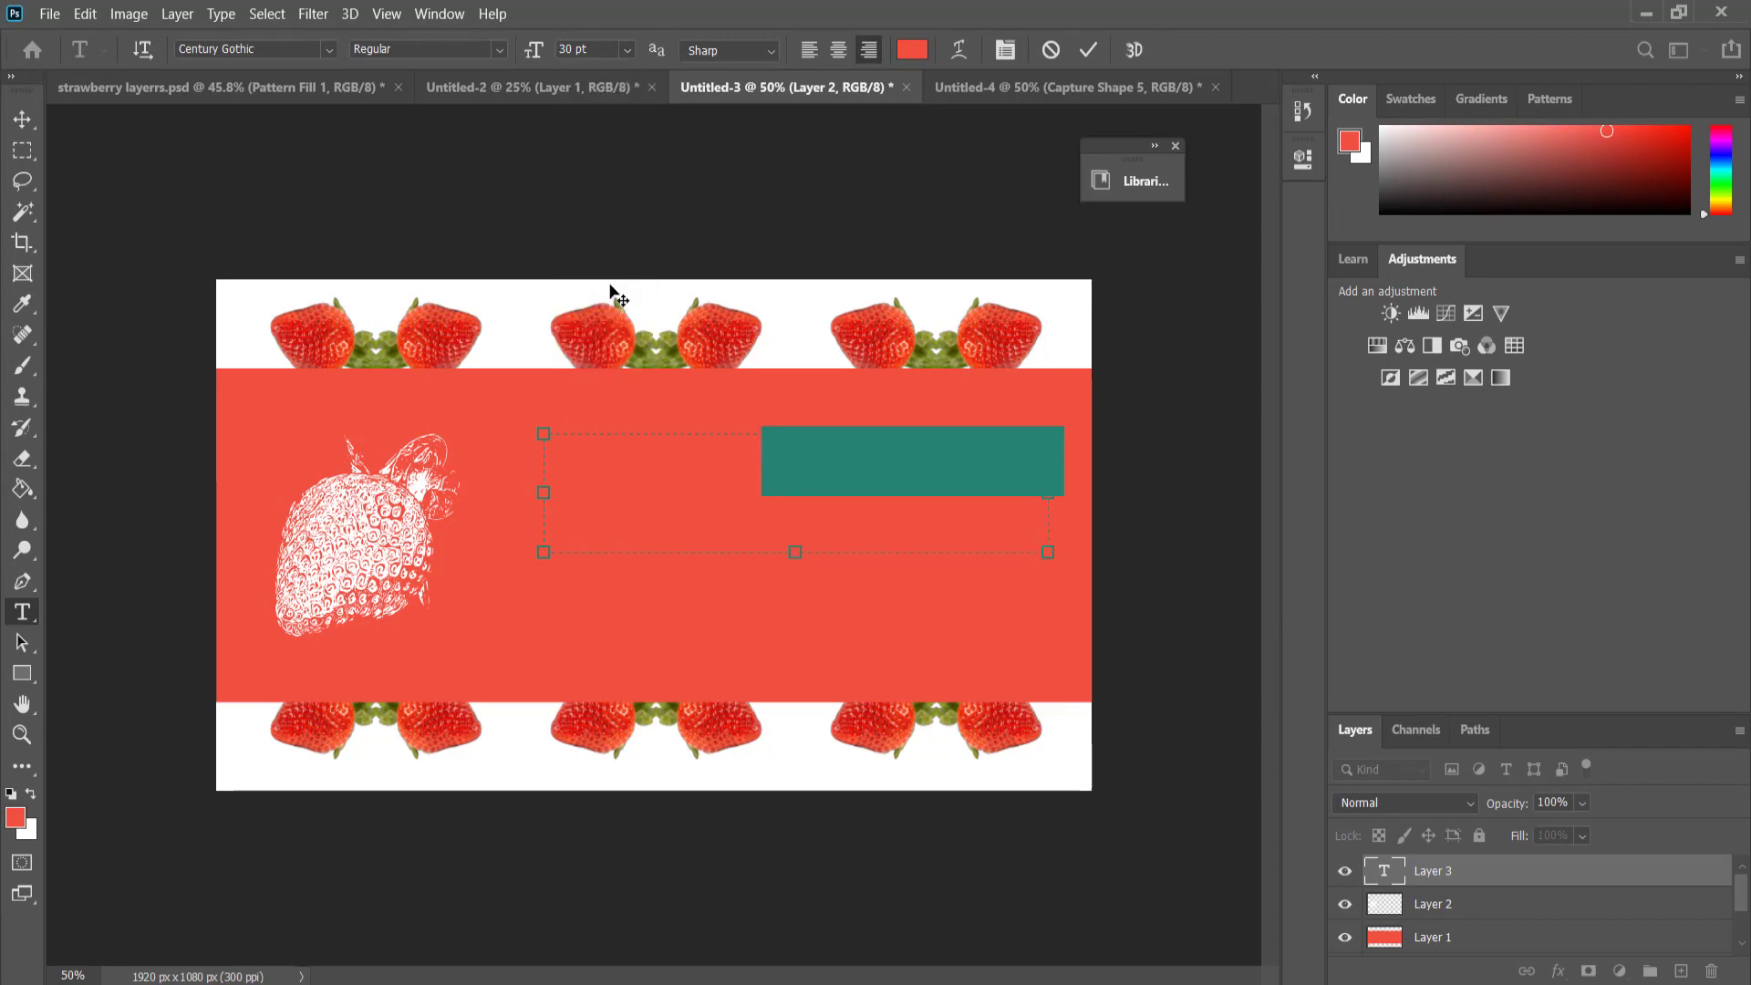
{"action": "left_click", "coordinate": [912, 49]}
{"action": "left_click_drag", "start_coordinate": [690, 229], "coordinate": [577, 208]}
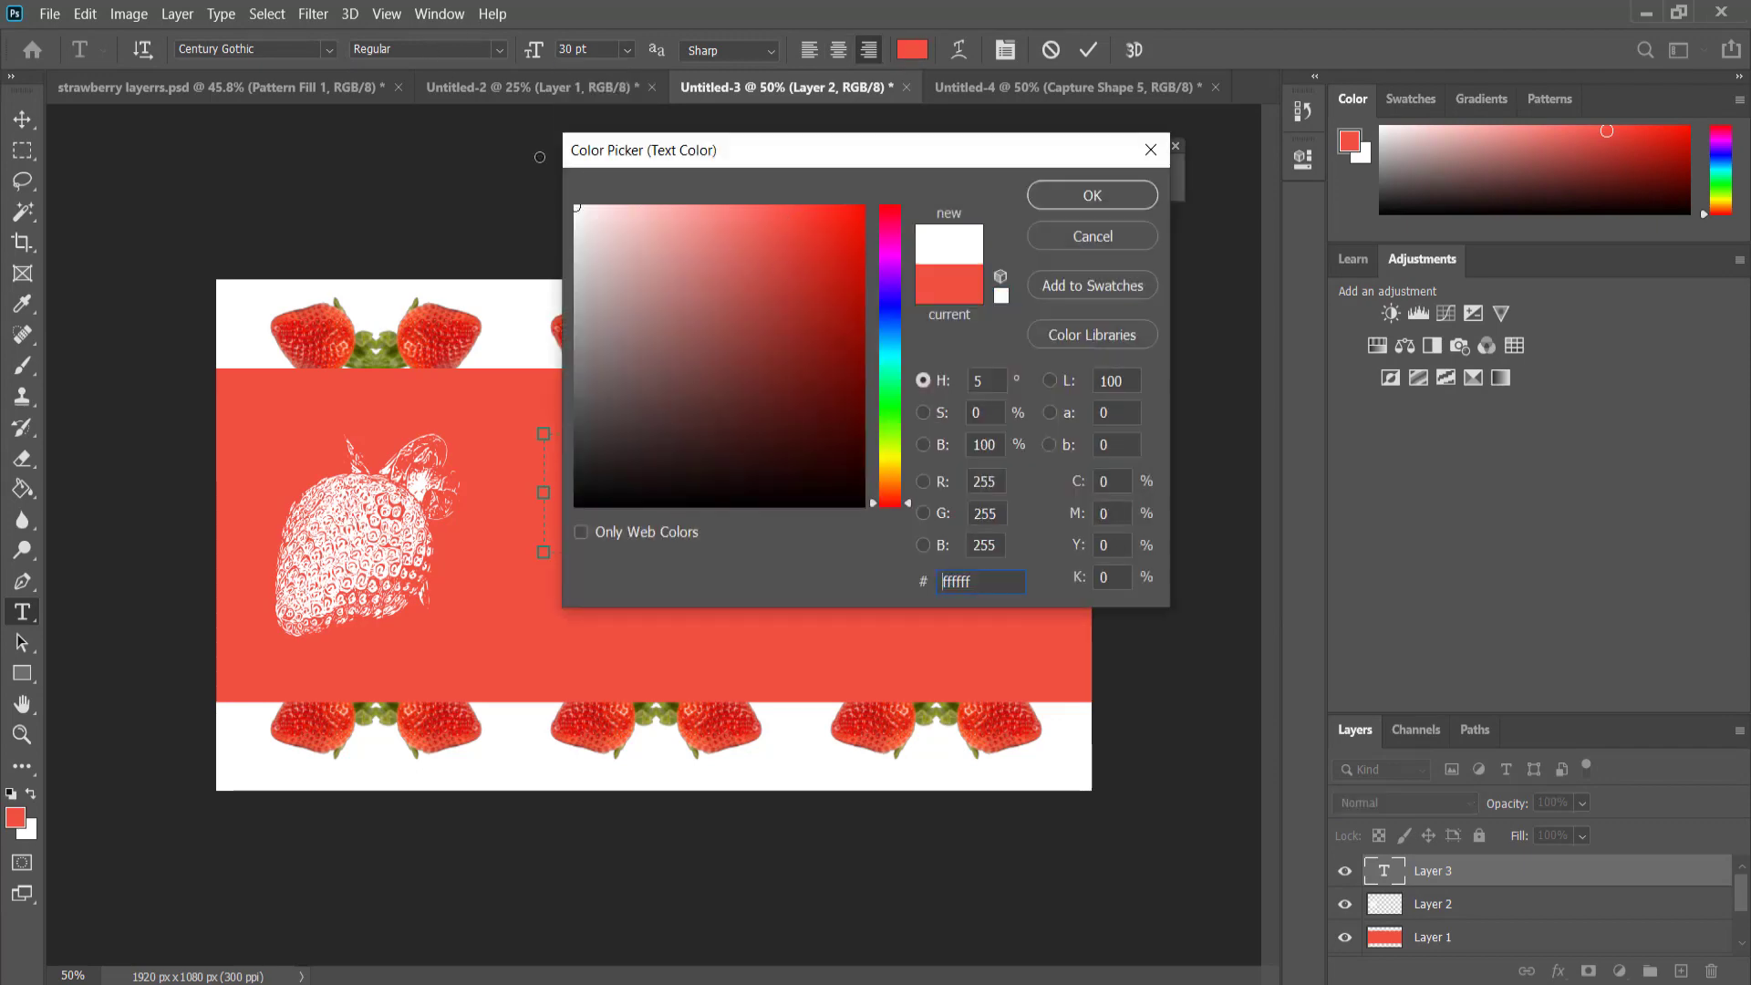
{"action": "left_click", "coordinate": [1093, 197]}
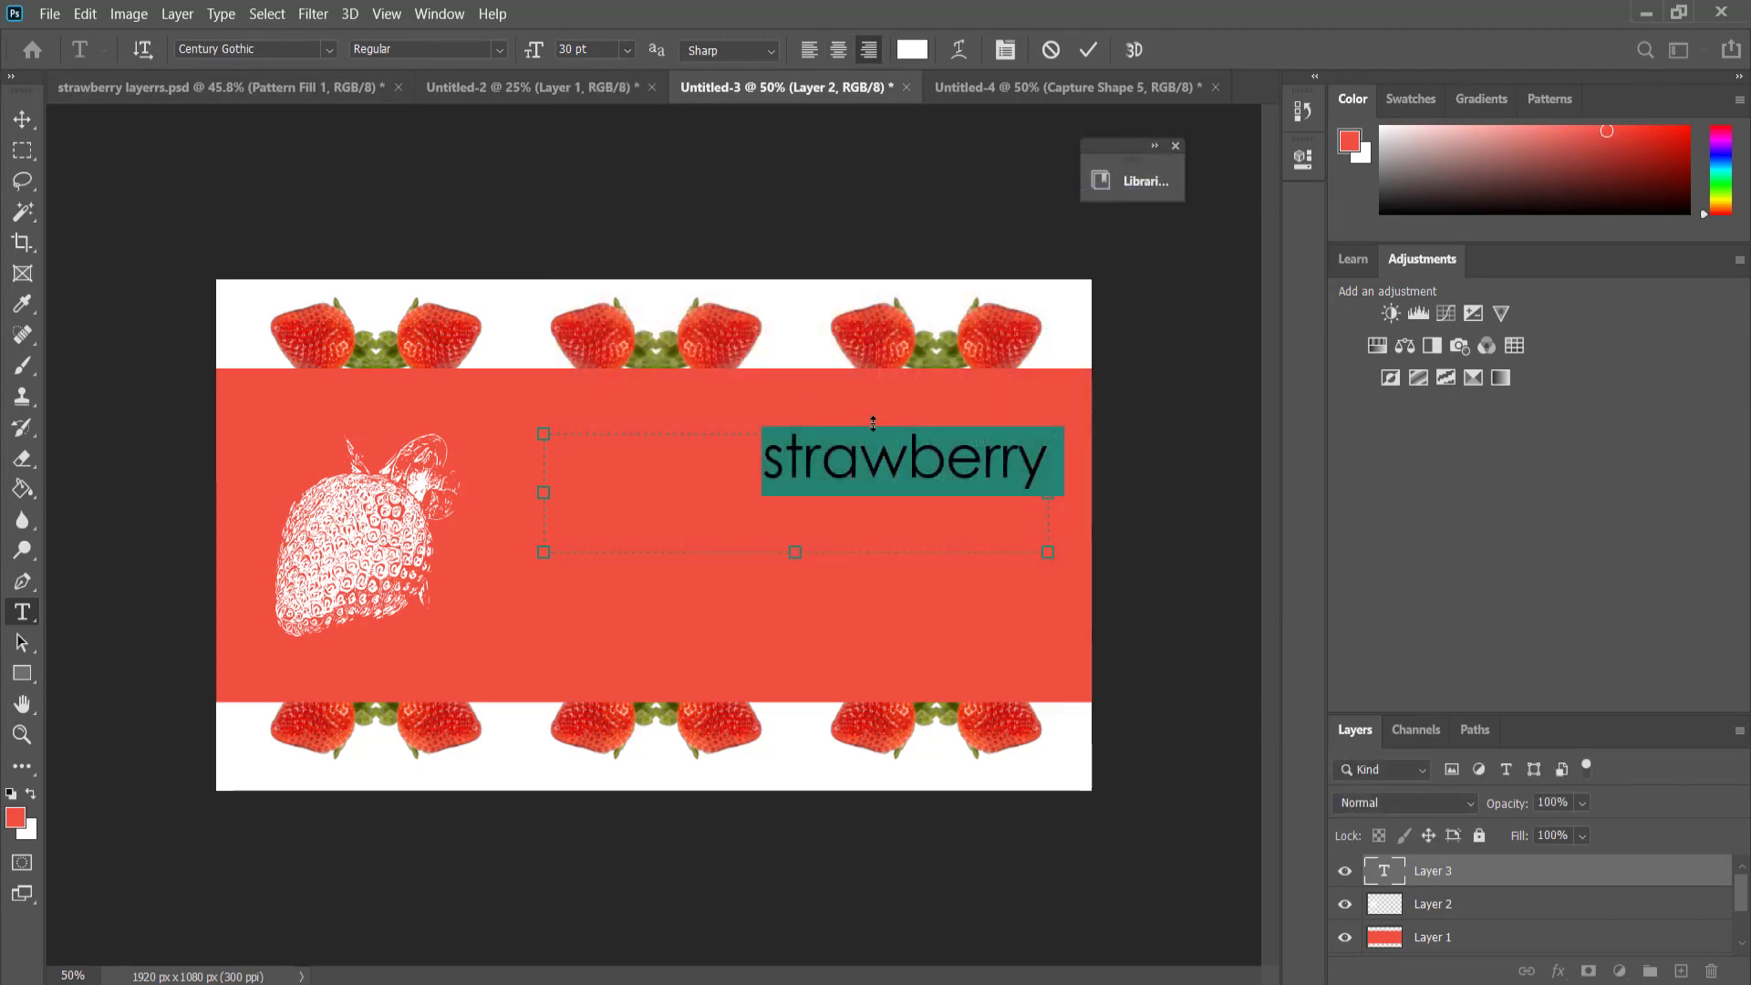
Replace the lowercase word in the text box with "STRAWBERRY".
{"action": "left_click", "coordinate": [859, 461]}
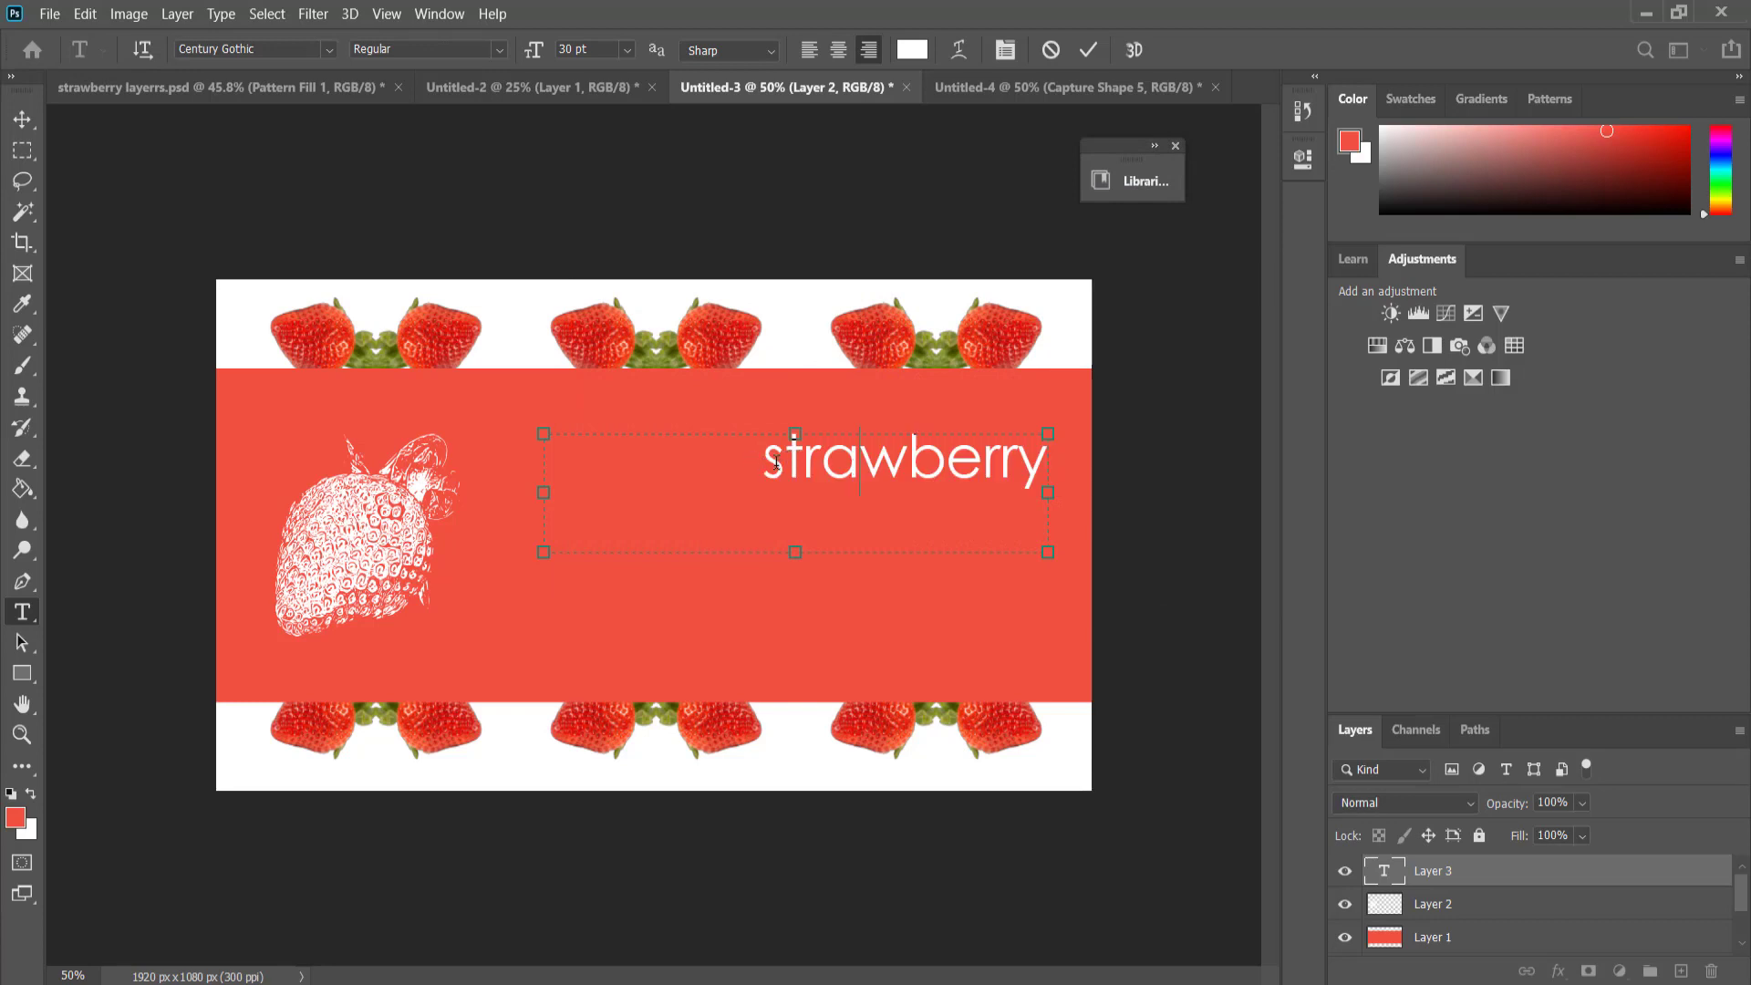
{"action": "left_click_drag", "start_coordinate": [776, 464], "coordinate": [1076, 467]}
{"action": "type", "text": "STRAWBE"}
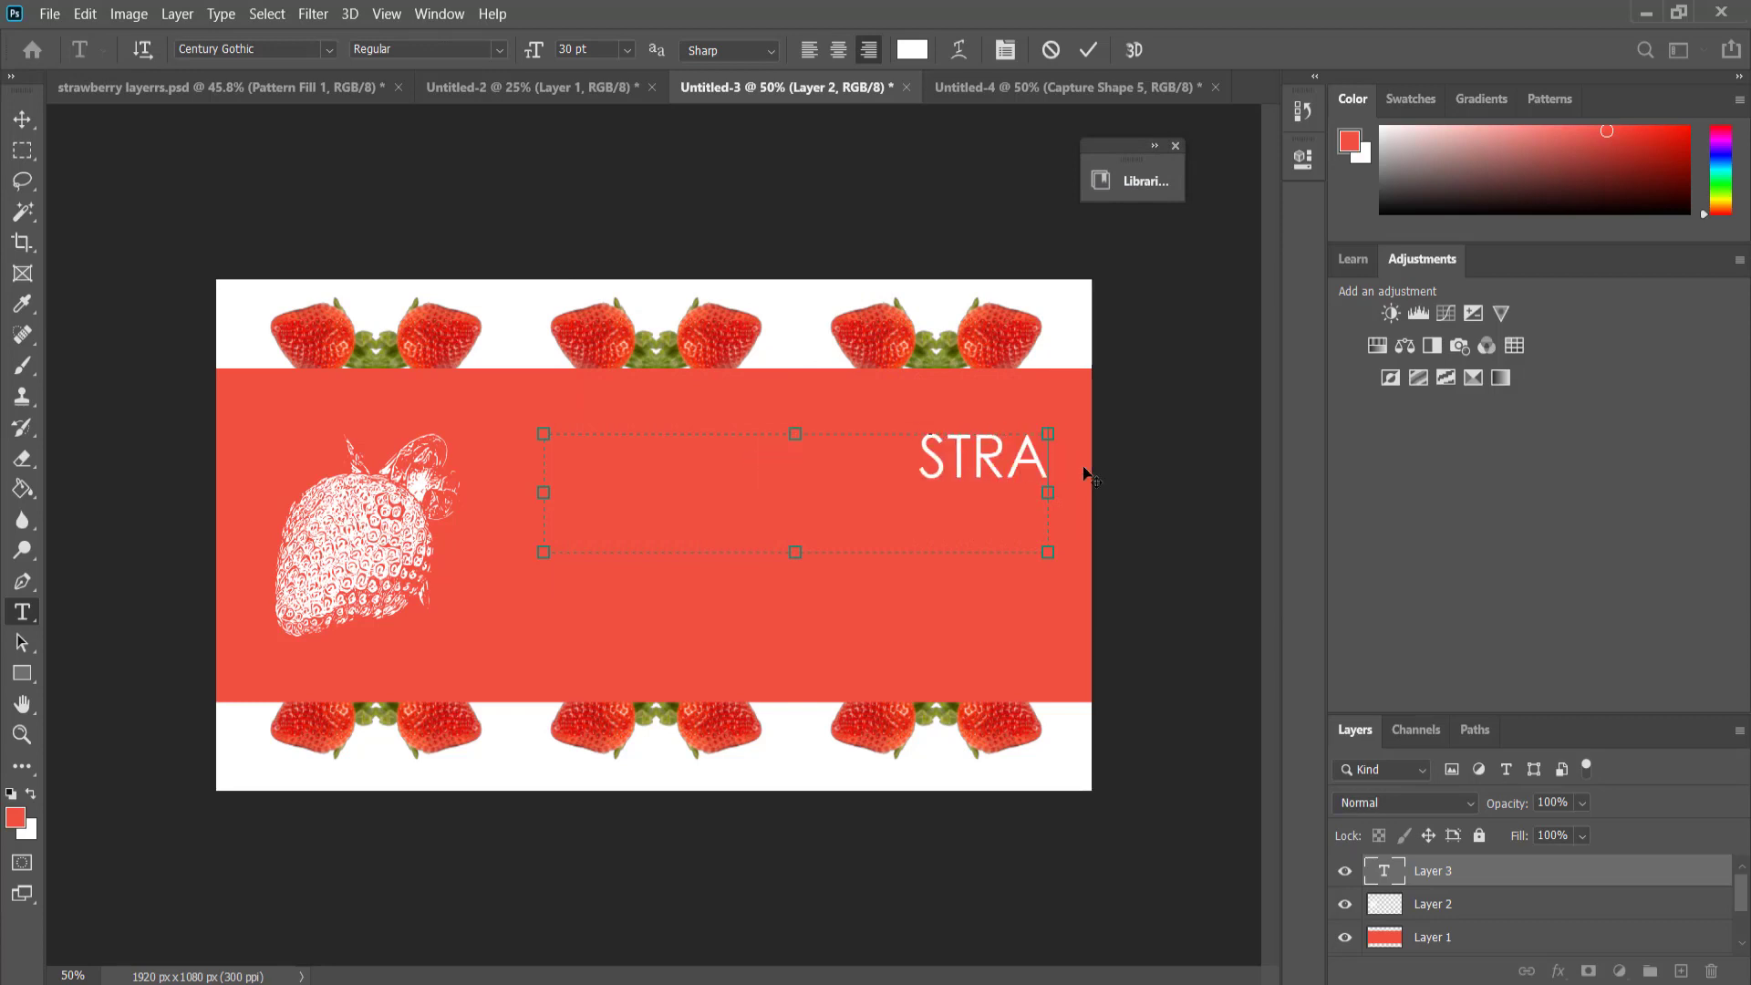
{"action": "type", "text": "RRY"}
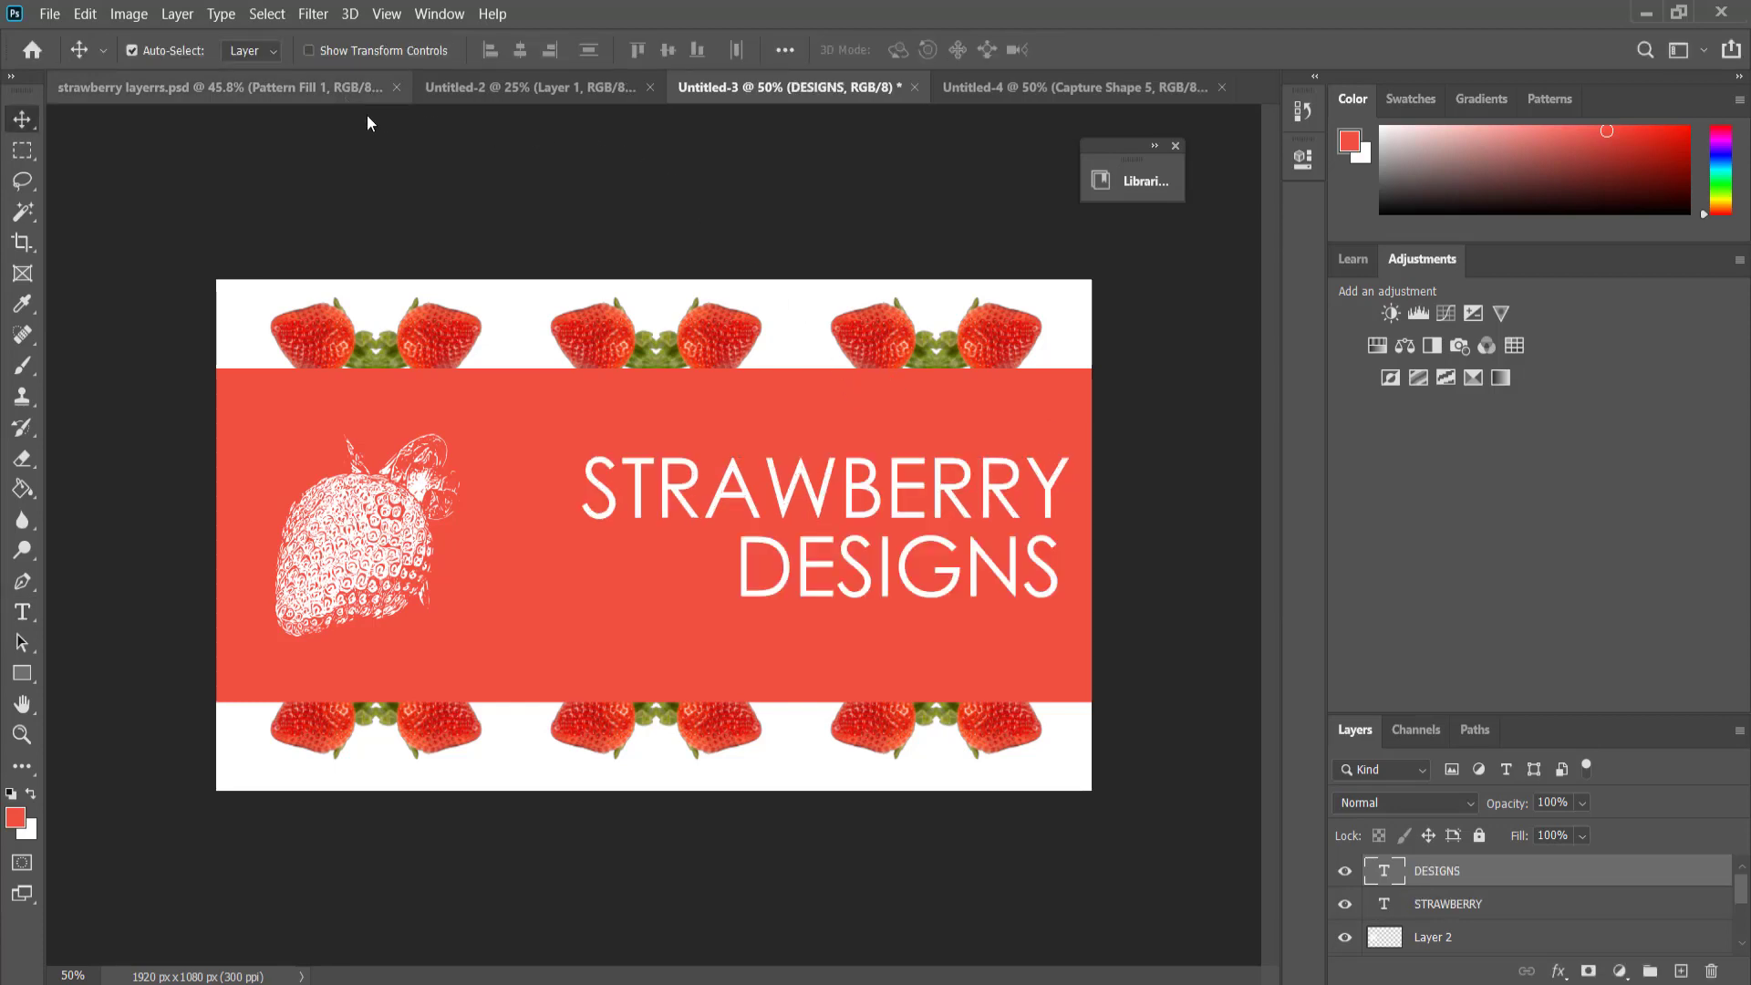
View the strawberry layerrs.psd sample design and the Untitled-4 document, and return to Untitled-3.
{"action": "left_click", "coordinate": [294, 88]}
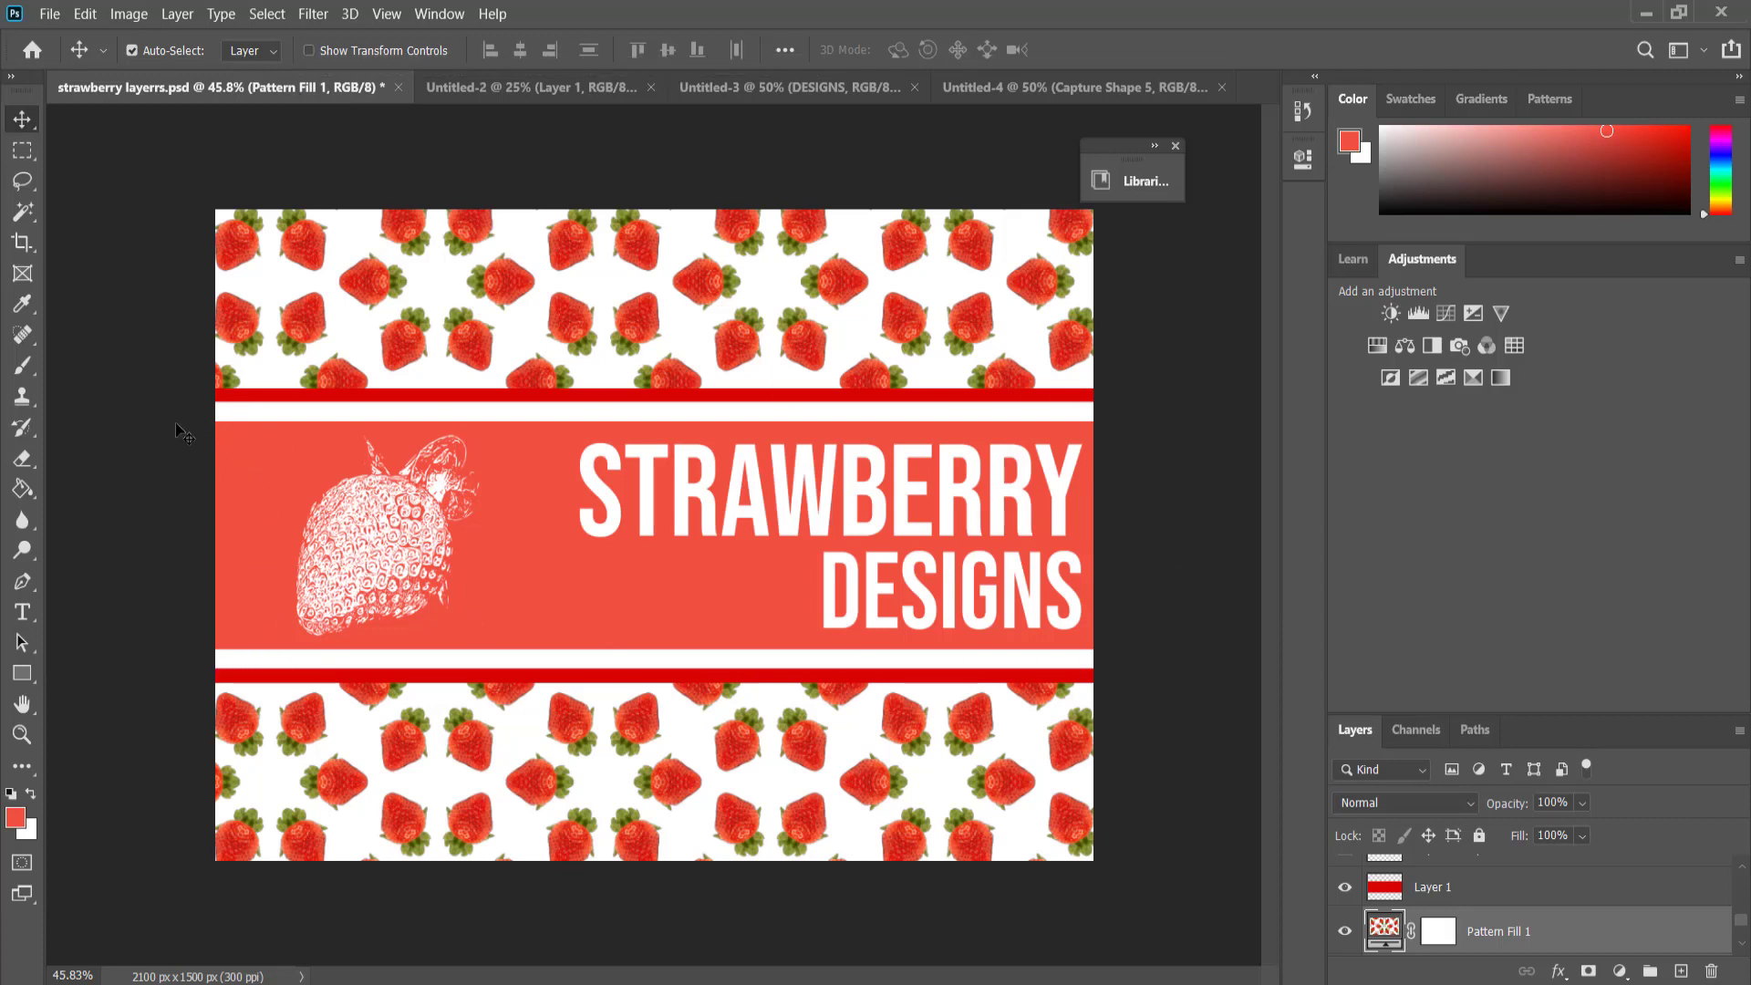
{"action": "left_click", "coordinate": [1032, 91]}
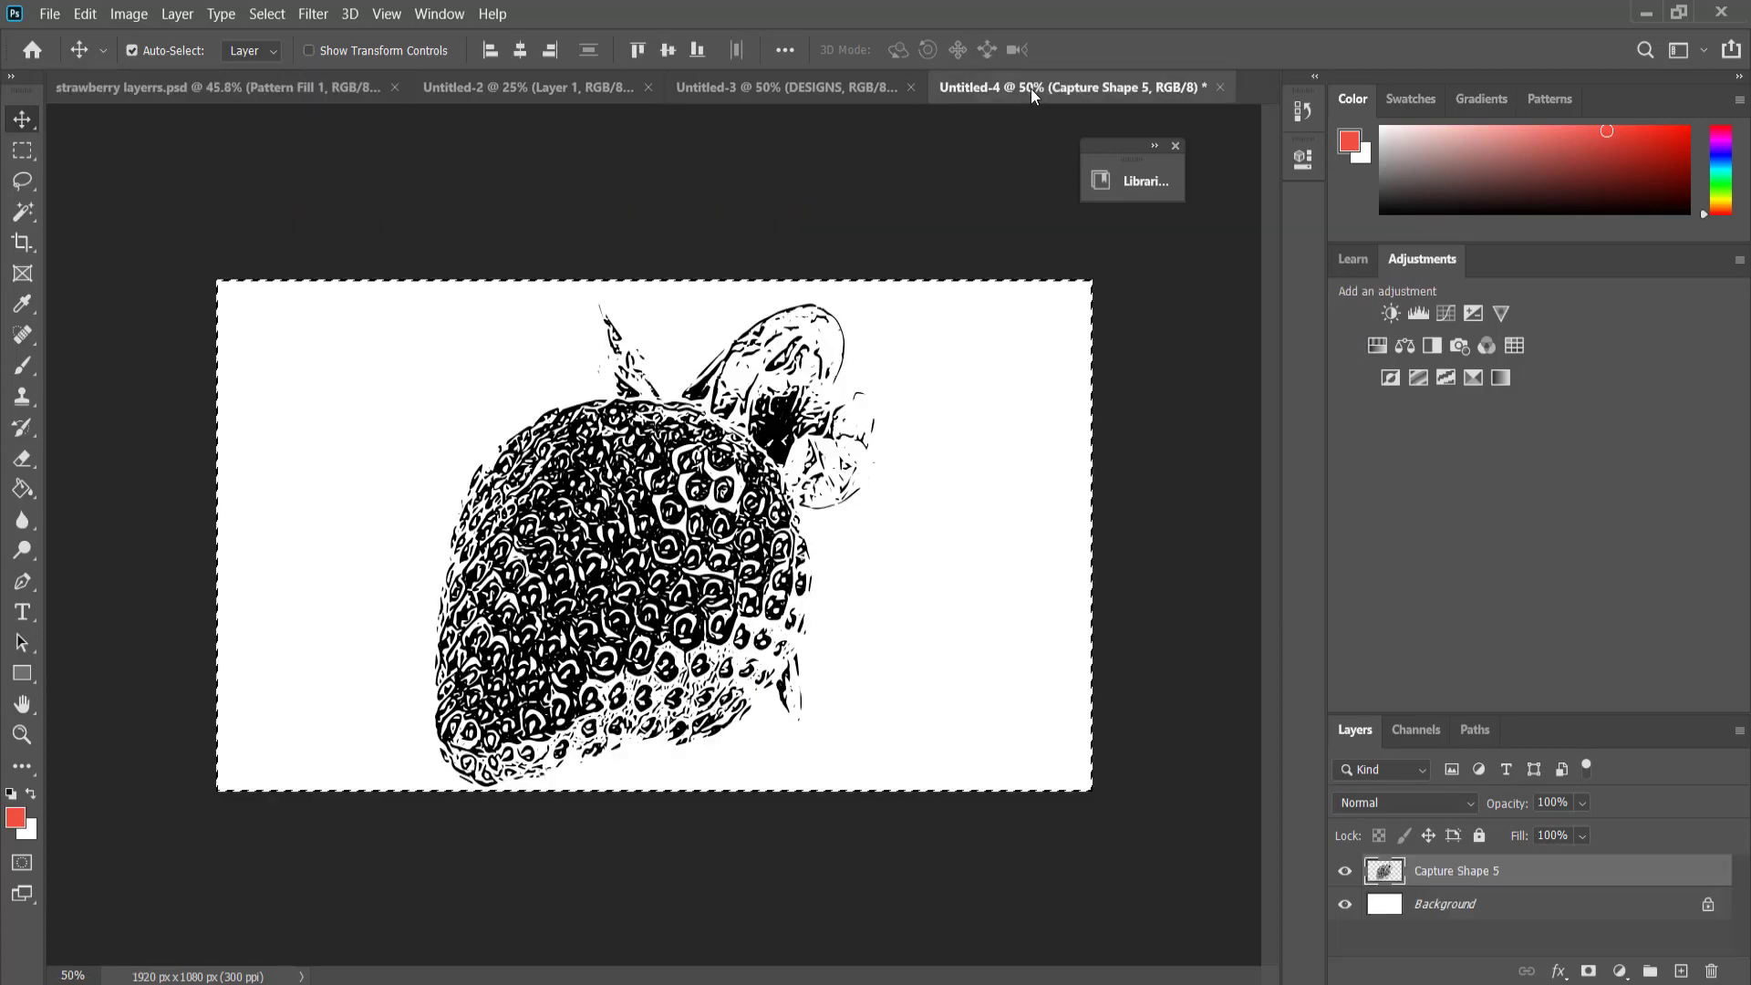
{"action": "left_click", "coordinate": [832, 86]}
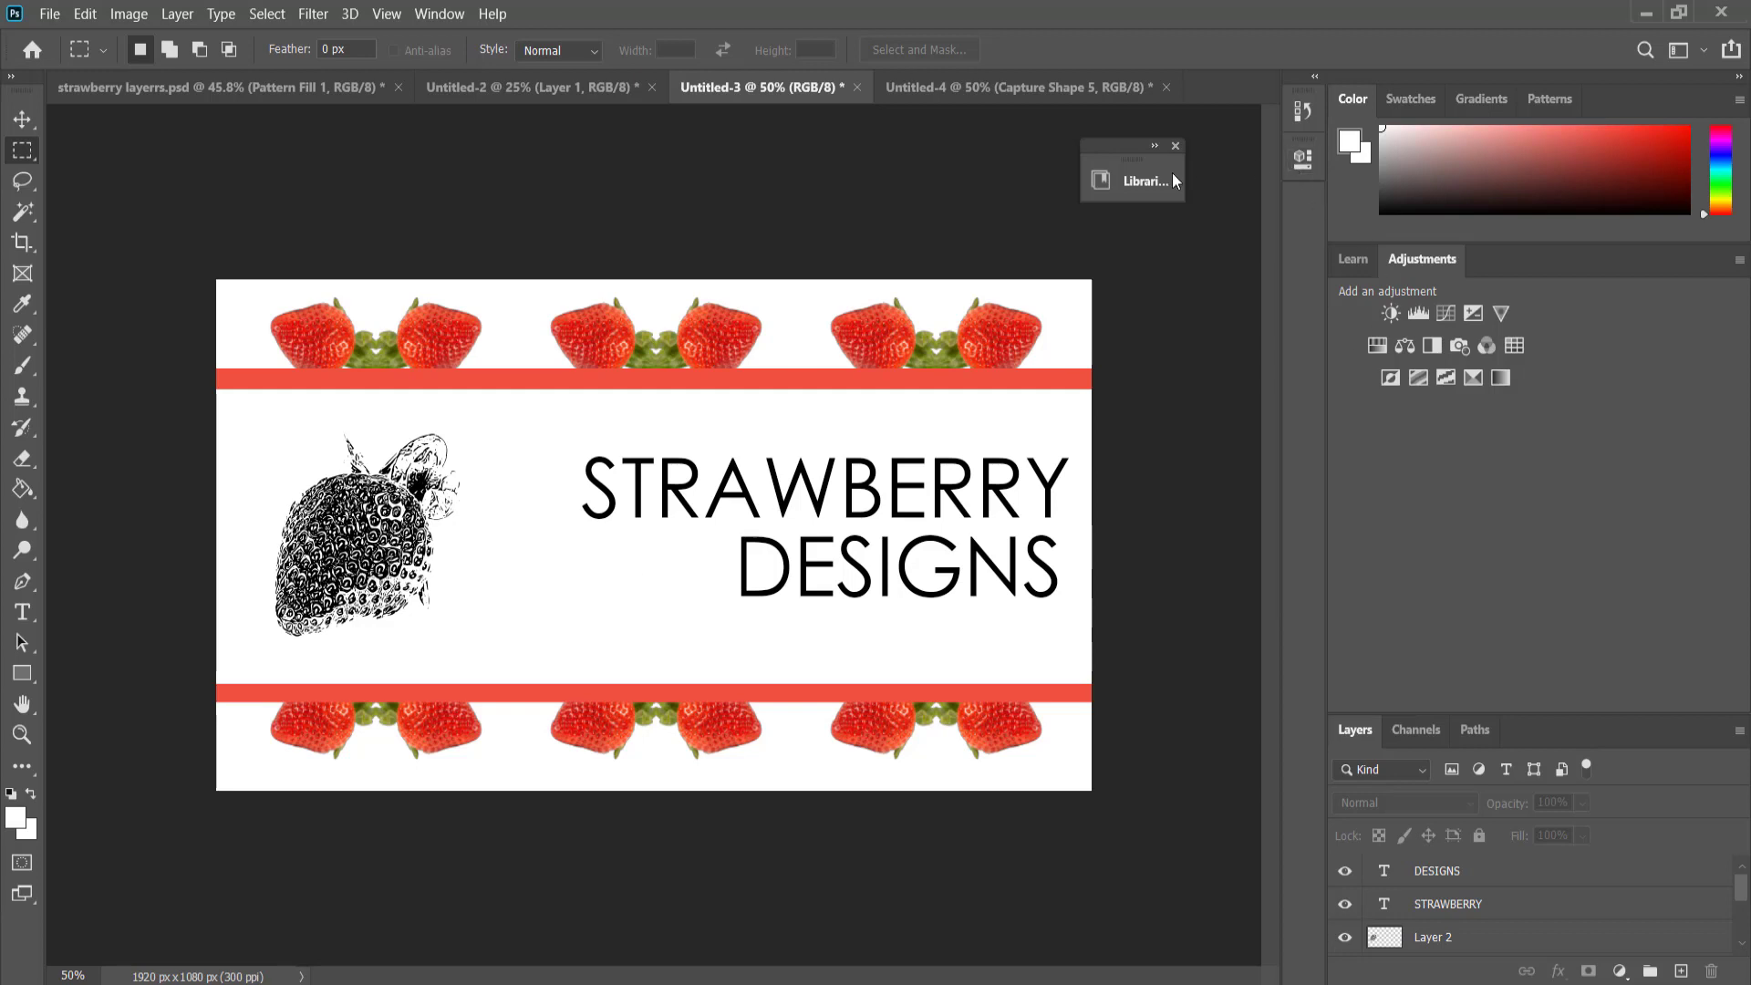
Set the foreground to #D90404 from Capture Color Theme 4, and recolor the STRAWBERRY text with red d00e08 sampled from a pattern strawberry.
{"action": "left_click", "coordinate": [1140, 181]}
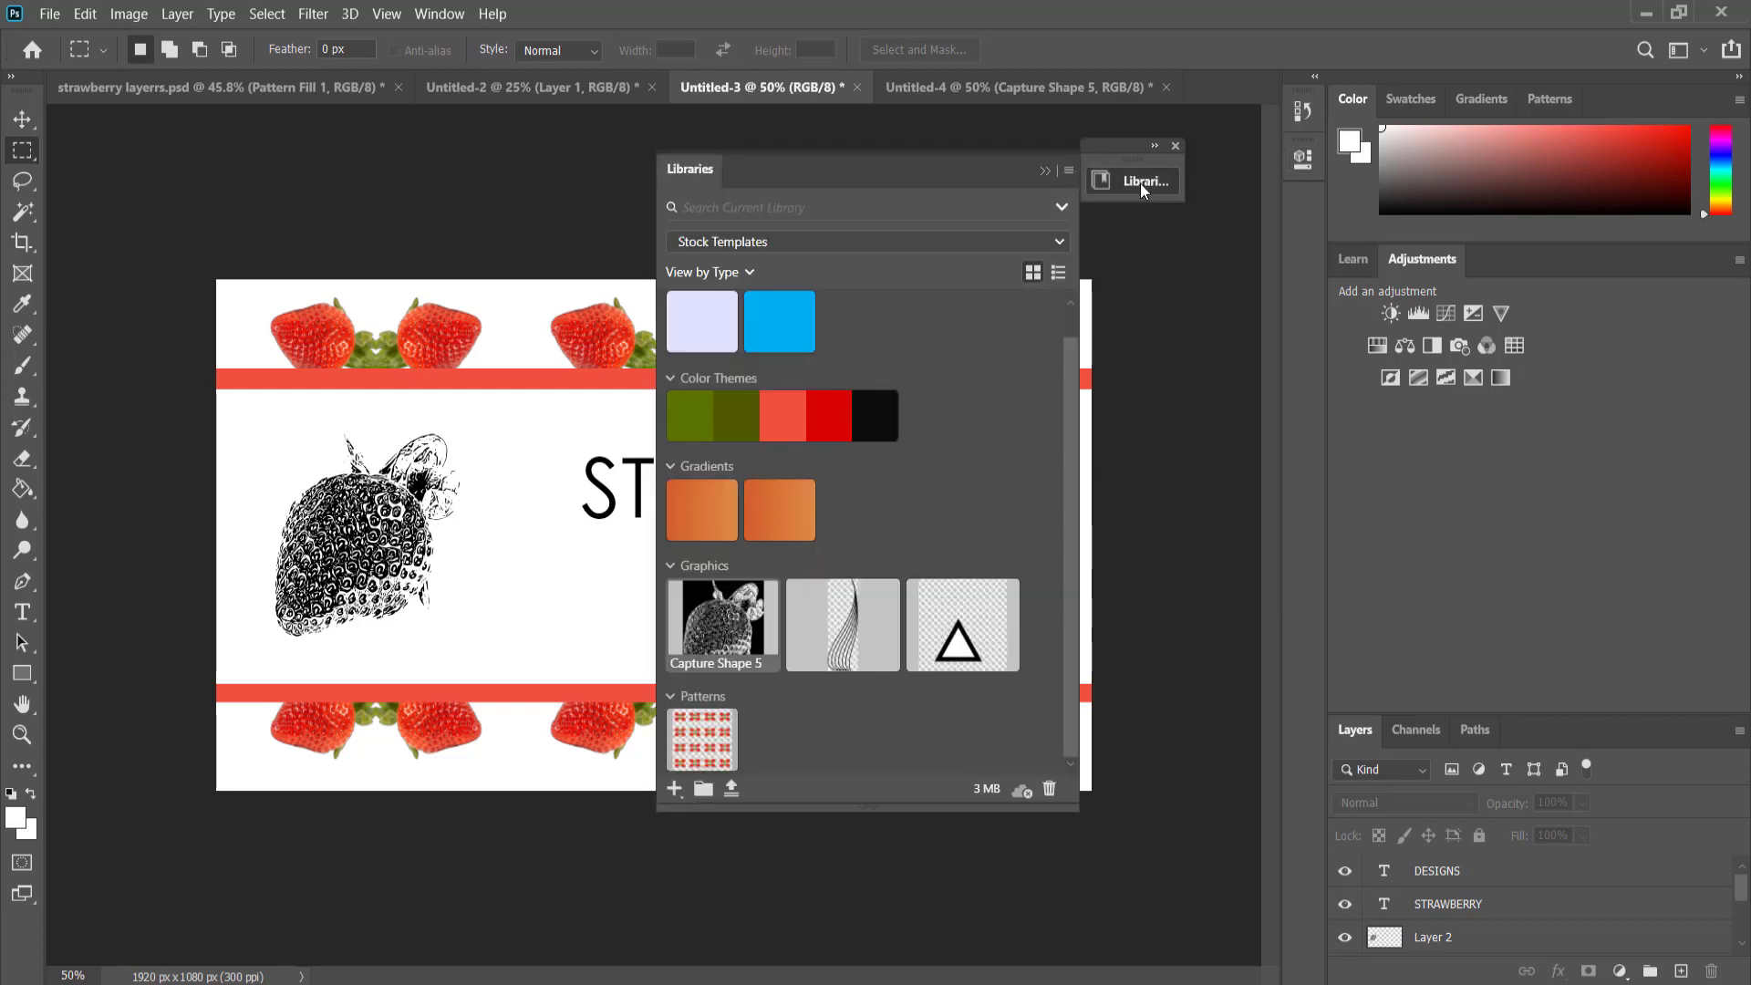
{"action": "left_click", "coordinate": [840, 416]}
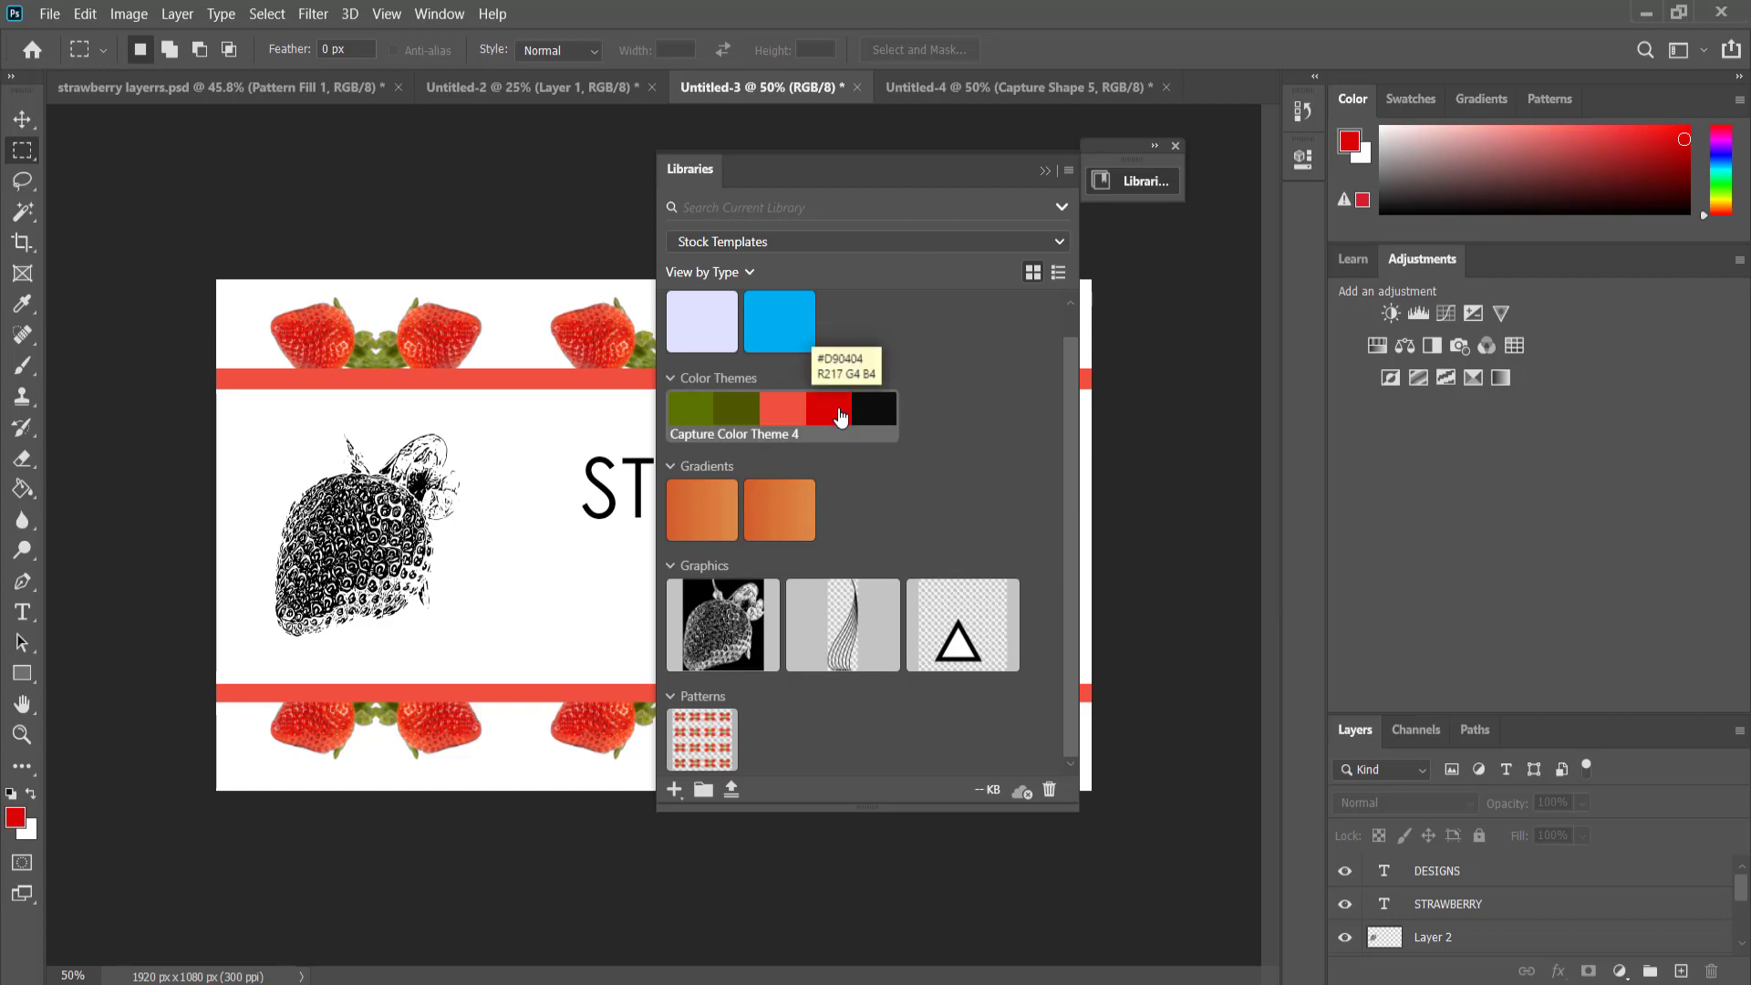
{"action": "key", "text": "t"}
{"action": "left_click", "coordinate": [620, 492]}
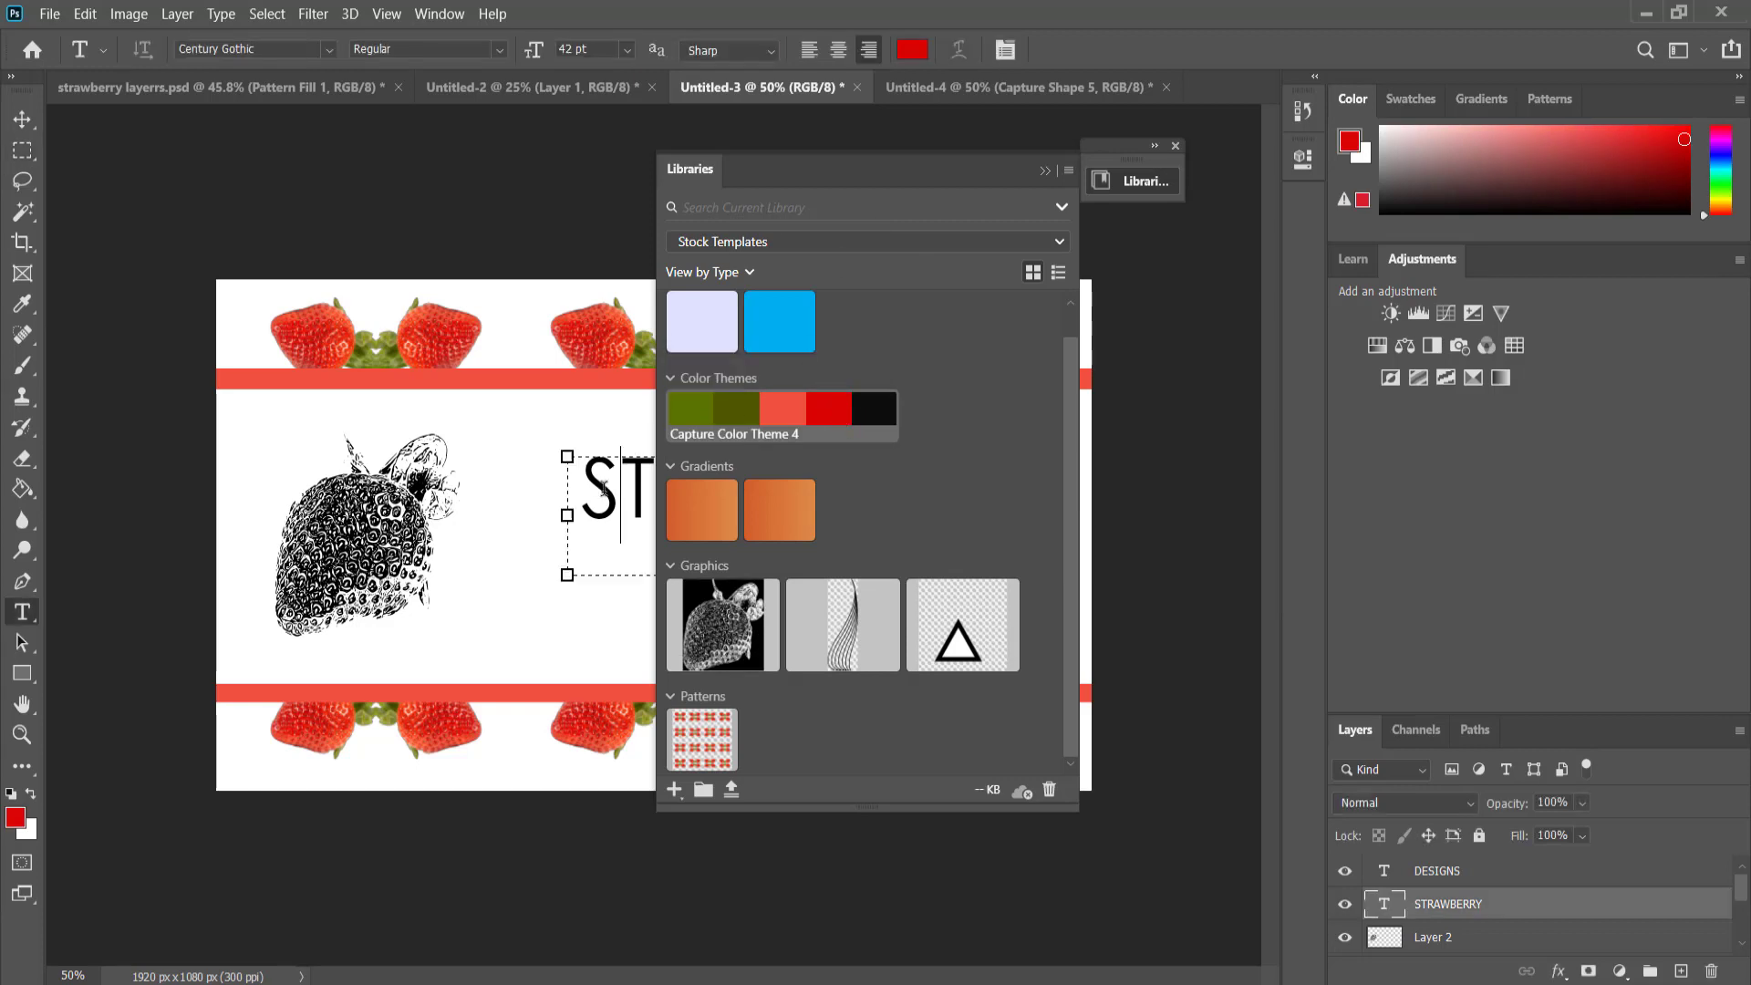
{"action": "key", "text": "ctrl+a"}
{"action": "left_click", "coordinate": [909, 51]}
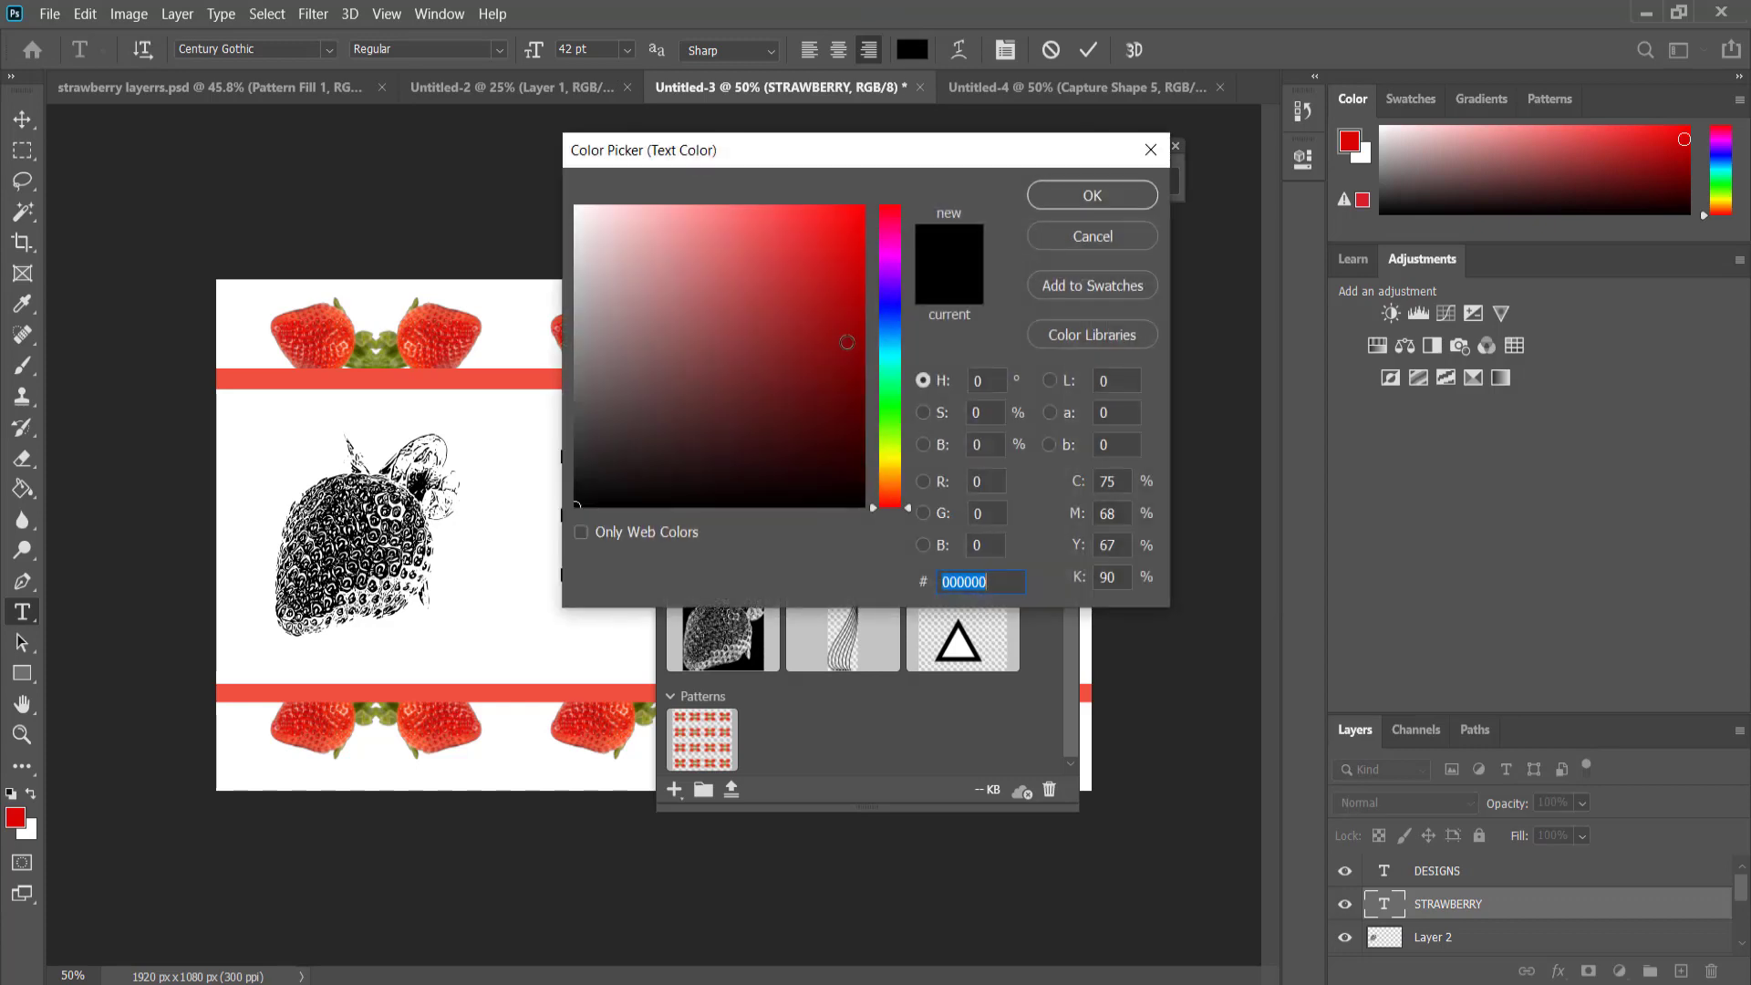
{"action": "left_click_drag", "start_coordinate": [844, 139], "coordinate": [1490, 135]}
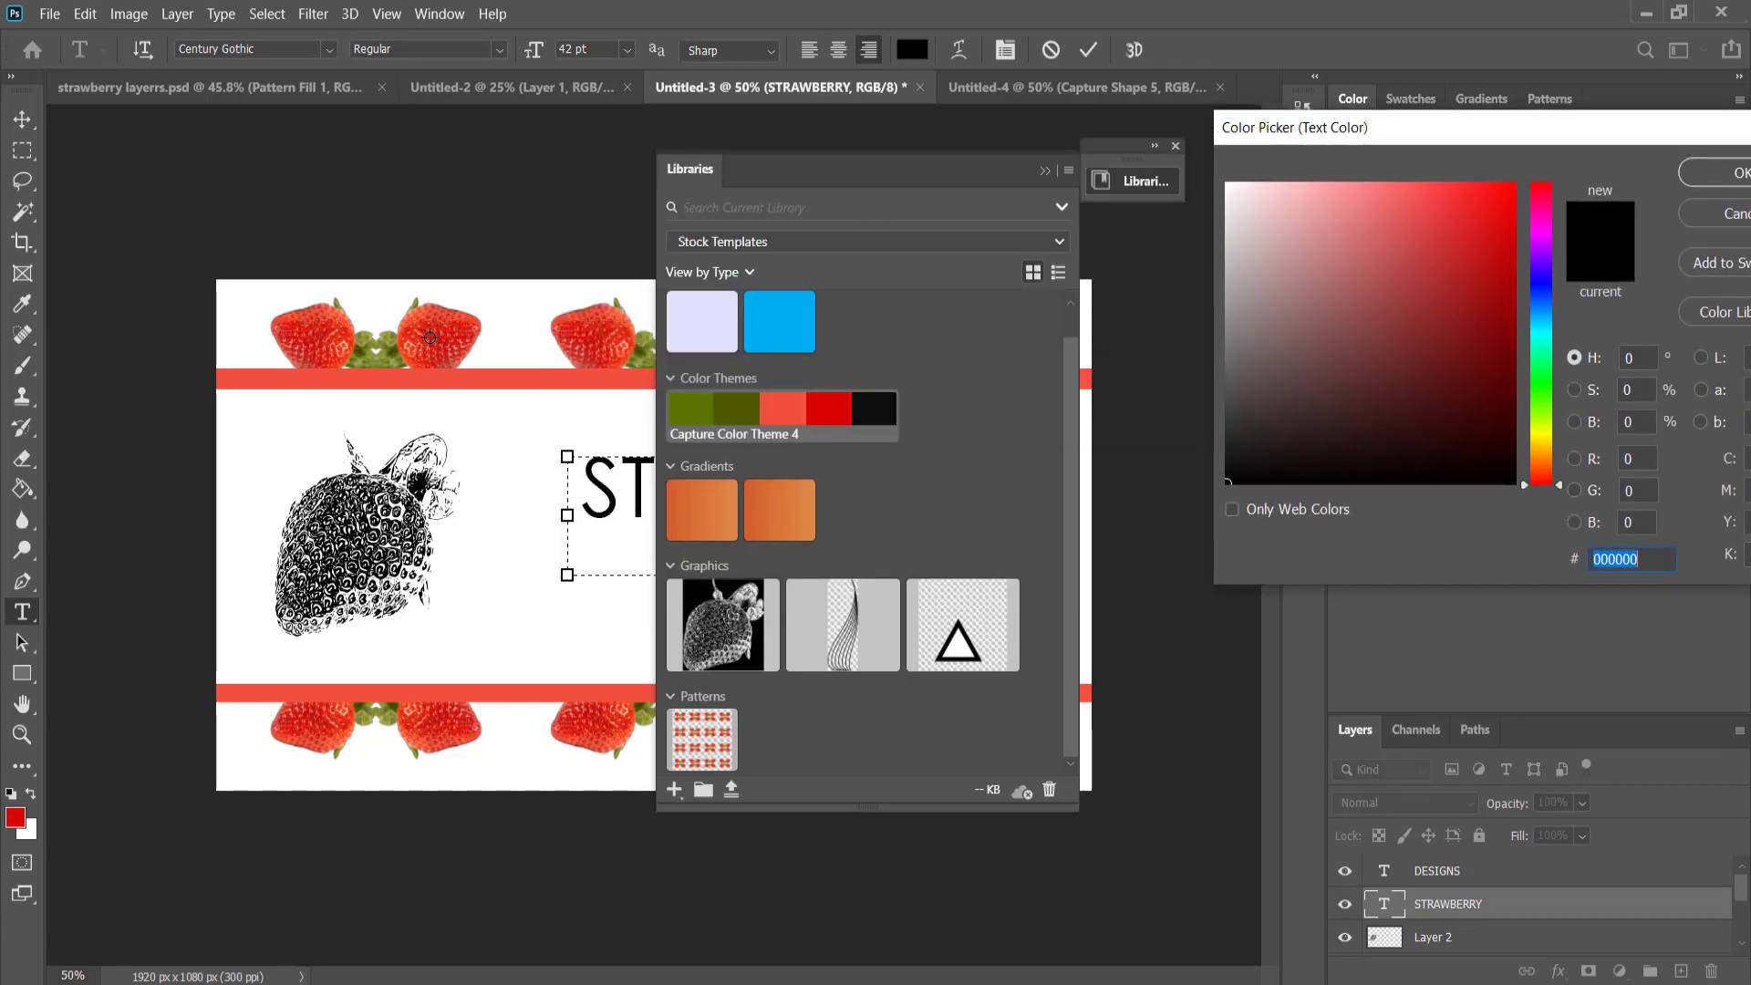
{"action": "left_click", "coordinate": [441, 341]}
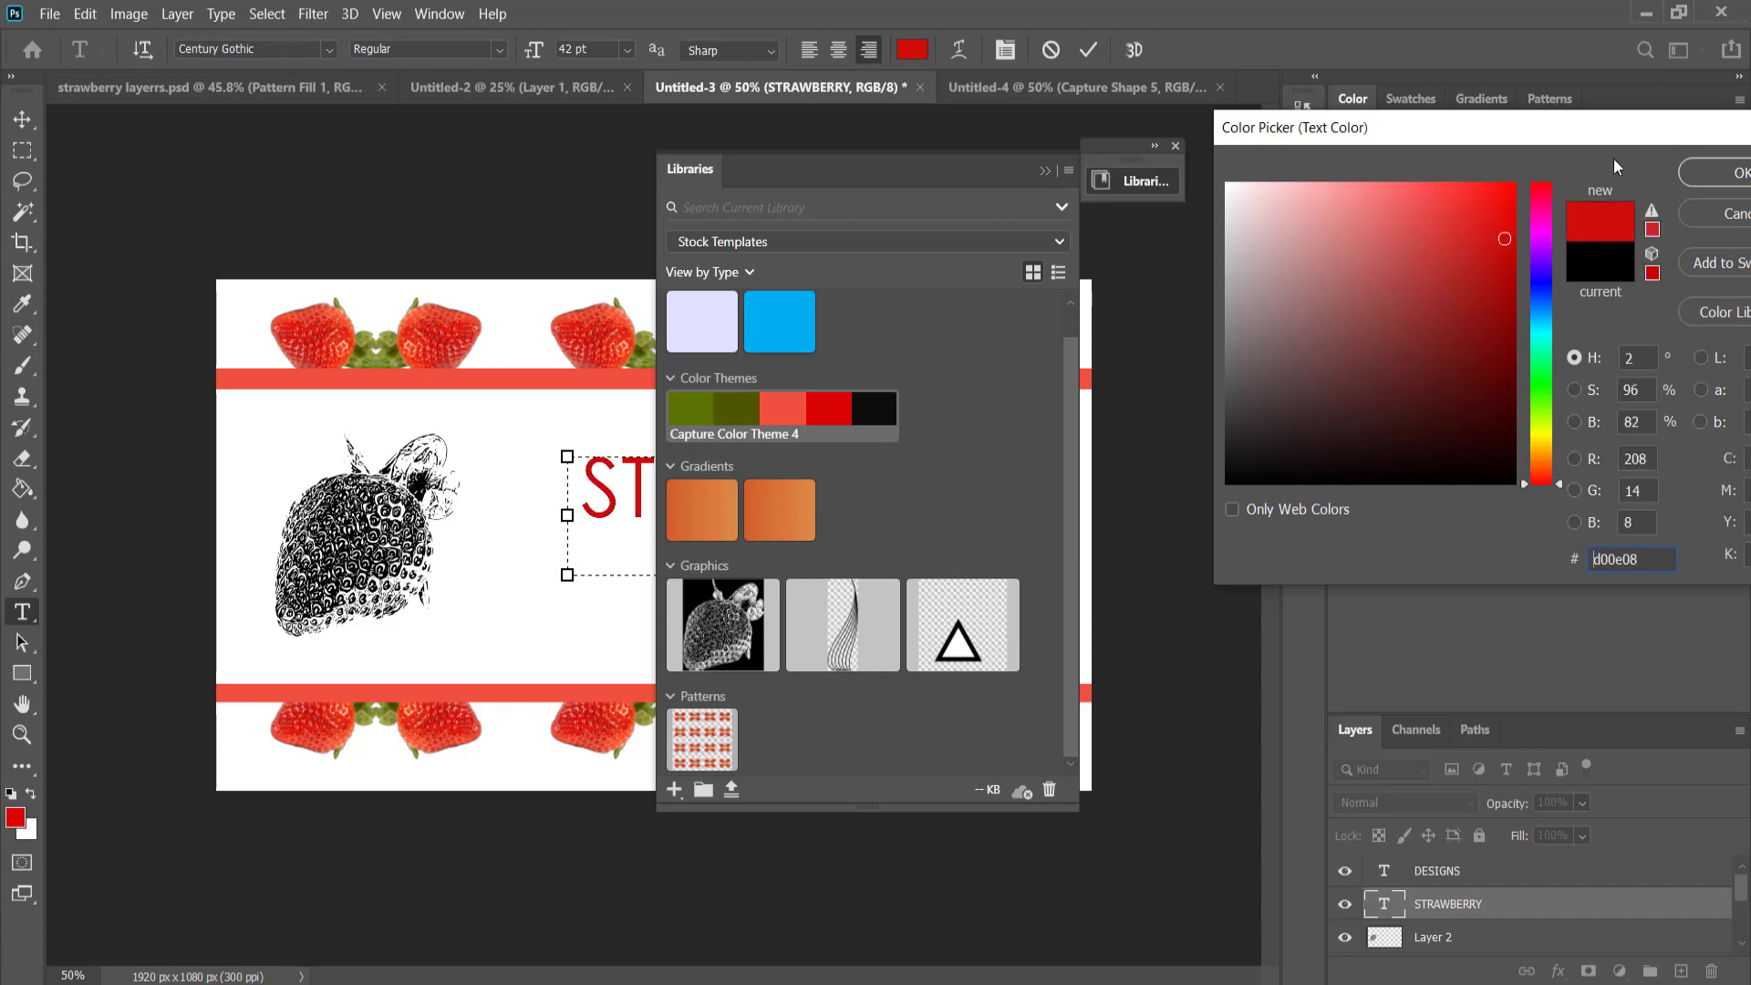
{"action": "left_click", "coordinate": [1727, 173]}
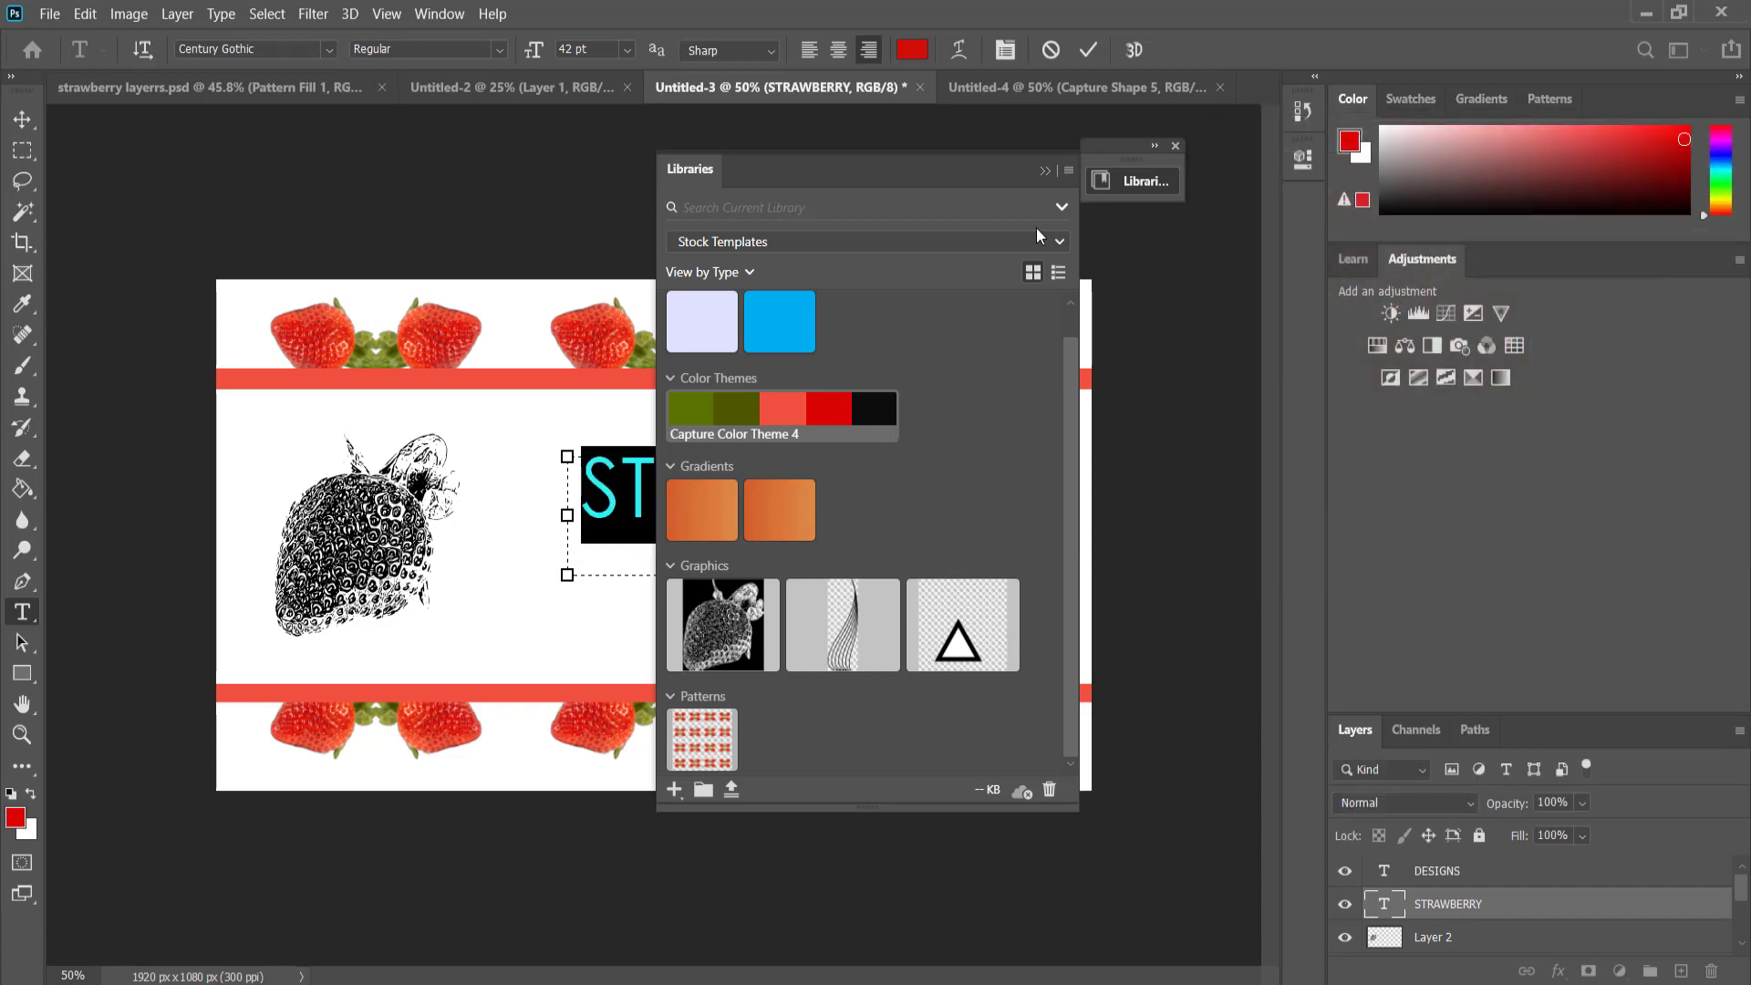
{"action": "left_click", "coordinate": [1045, 172]}
{"action": "left_click", "coordinate": [23, 151]}
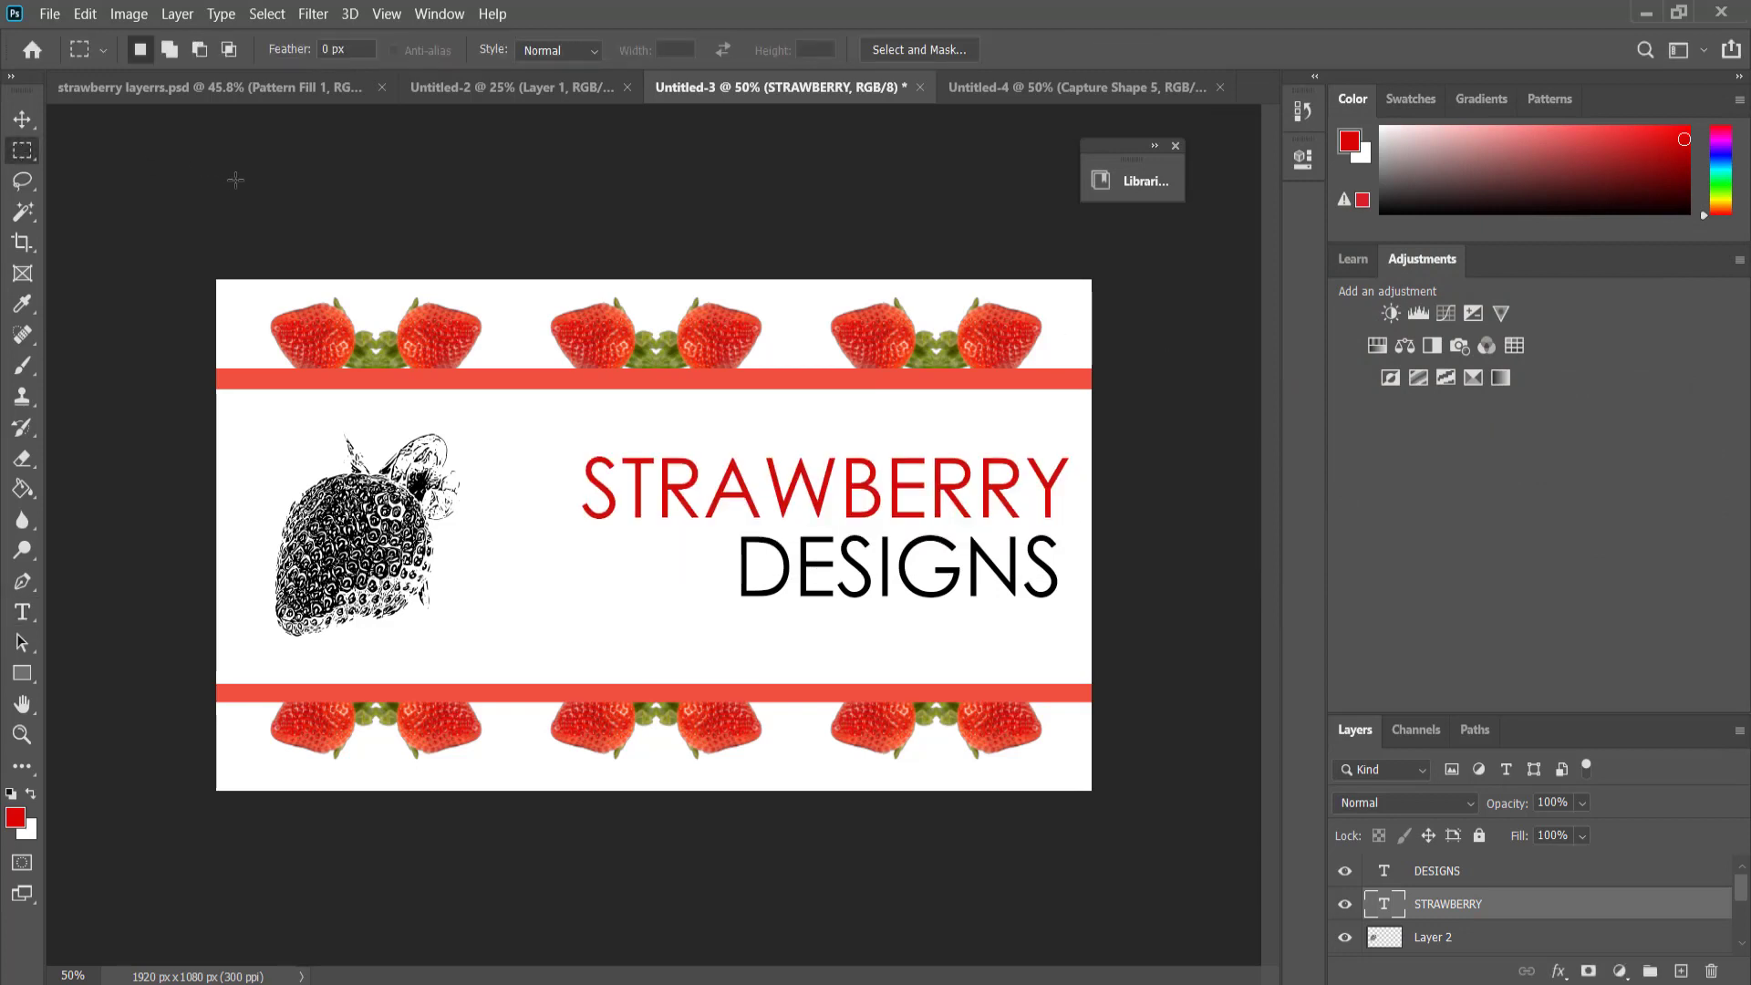